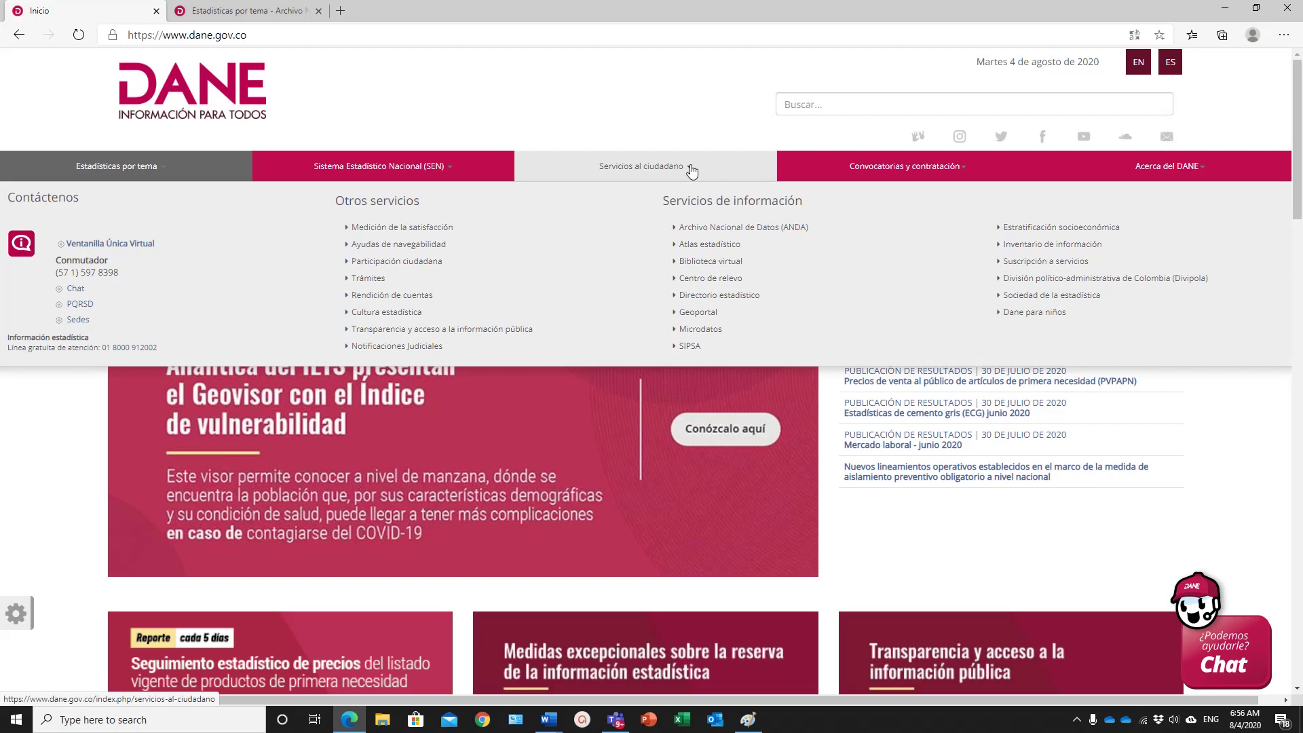
- From the Archivo Nacional de Datos (ANDA), open the microdata of the Encuesta de cultura política (ECP) under Sociedad, Gobierno
{"action": "left_click", "coordinate": [712, 228]}
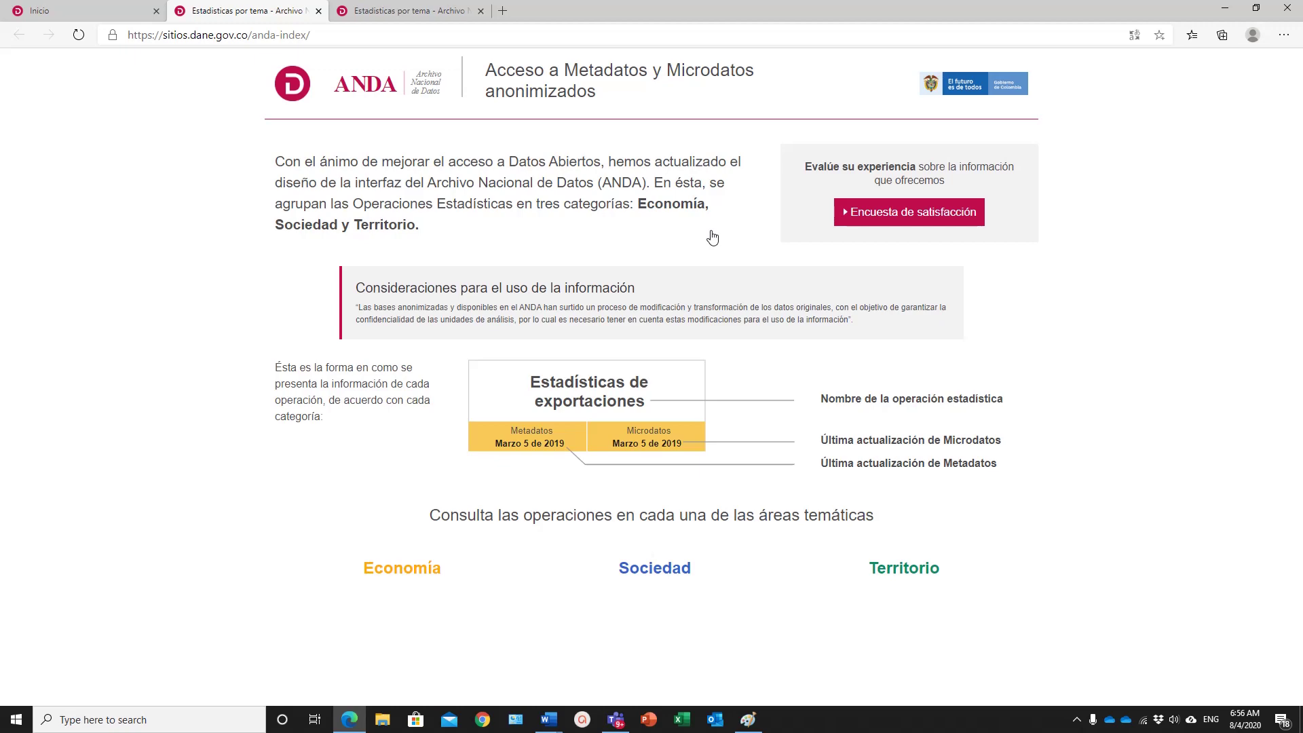
{"action": "left_click", "coordinate": [656, 574]}
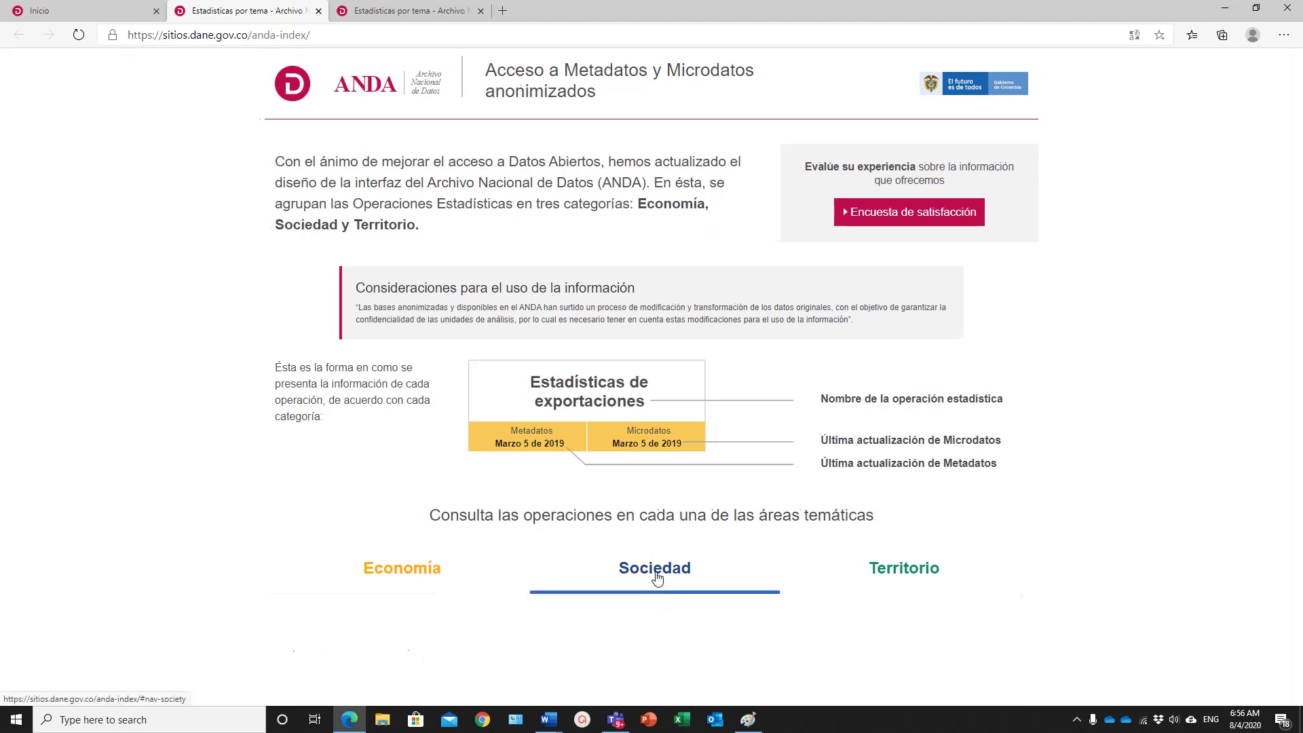
{"action": "scroll", "coordinate": [655, 576], "scroll_direction": "down", "scroll_amount": 4}
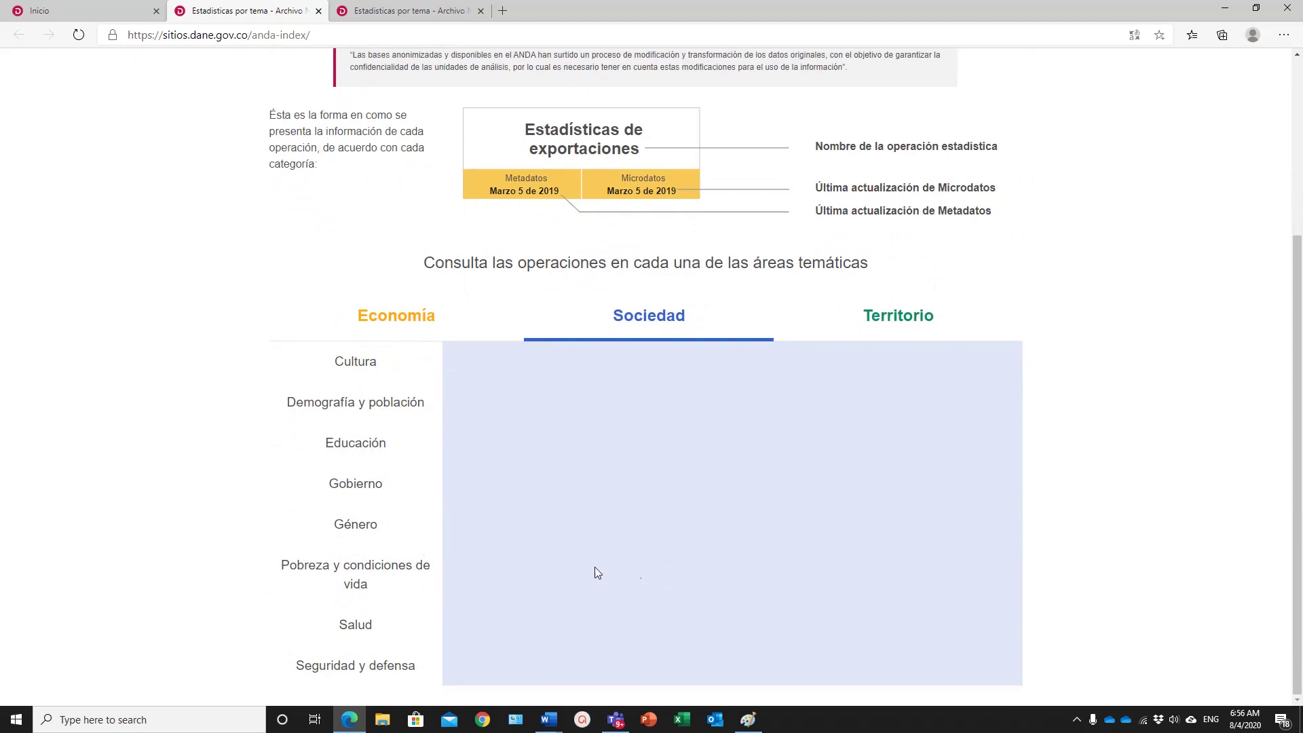
{"action": "left_click", "coordinate": [353, 487]}
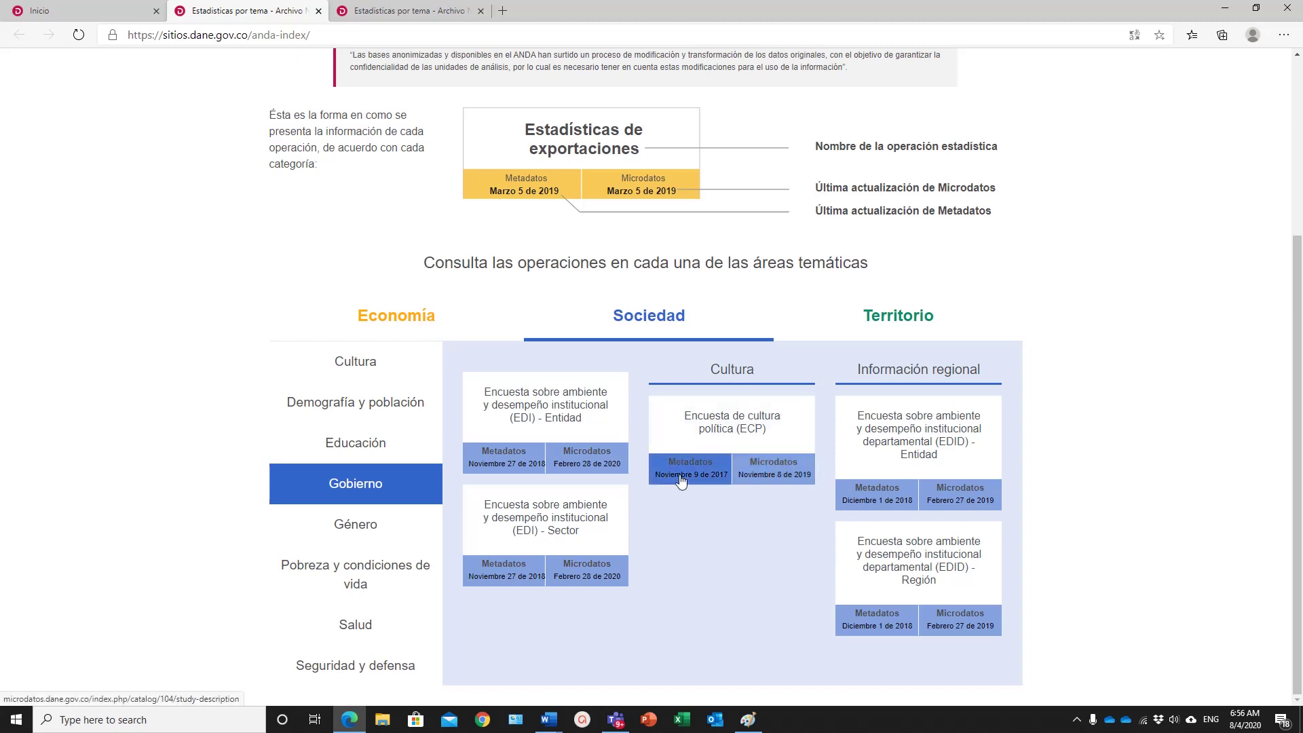
{"action": "left_click", "coordinate": [773, 473]}
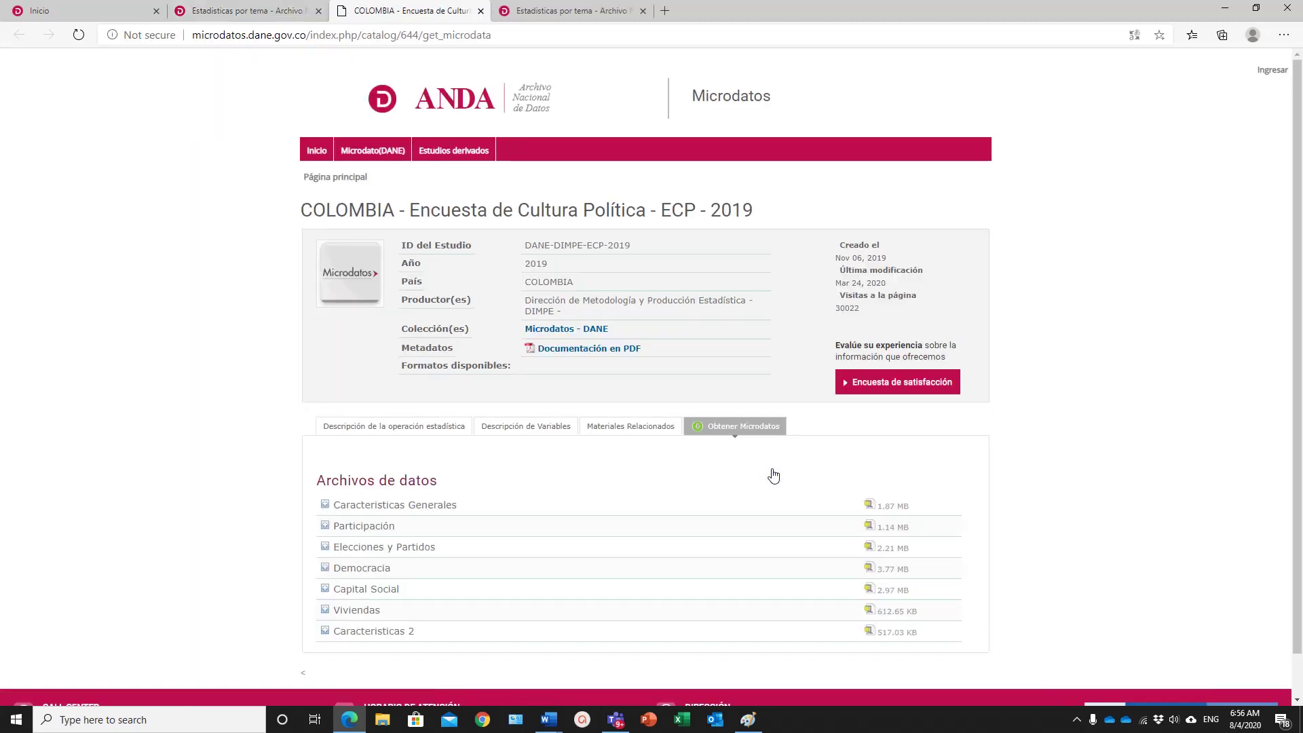
{"action": "scroll", "coordinate": [774, 473], "scroll_direction": "down", "scroll_amount": 1}
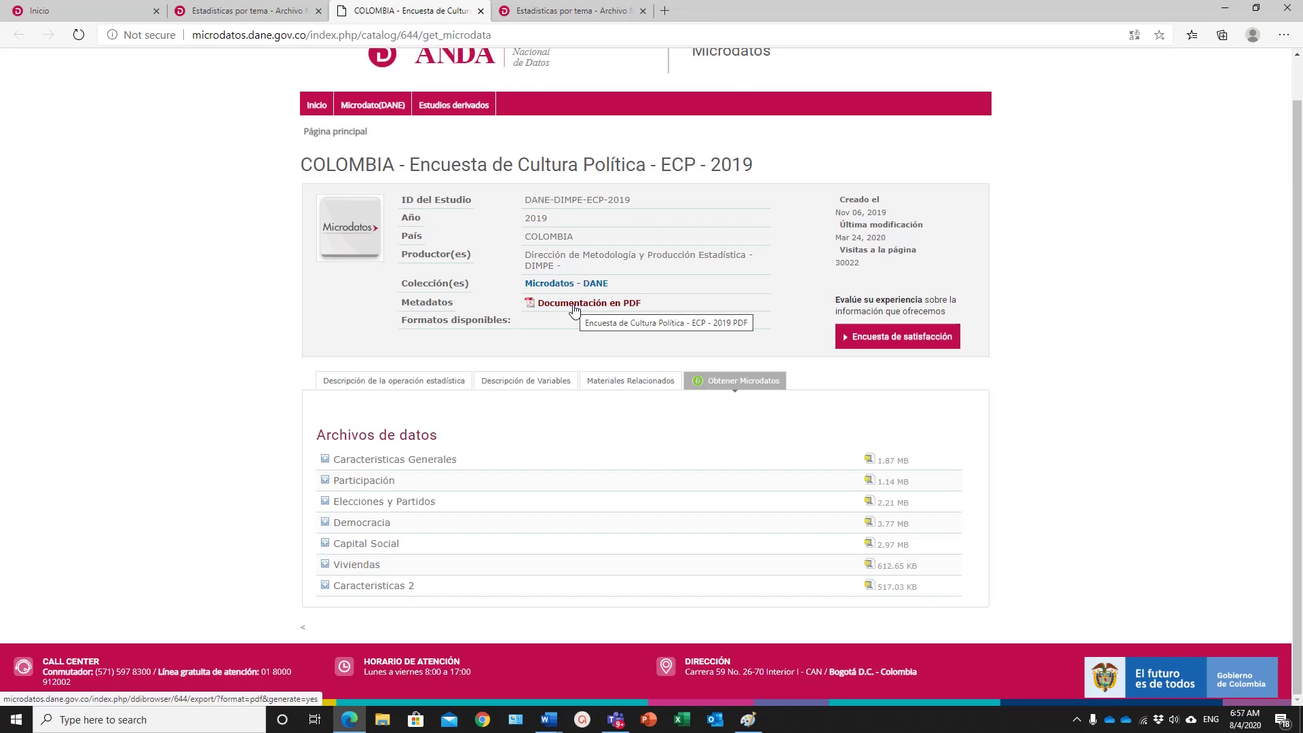
- Read through the survey's Descripción de la operación estadística, including its background and international references
{"action": "left_click", "coordinate": [408, 384]}
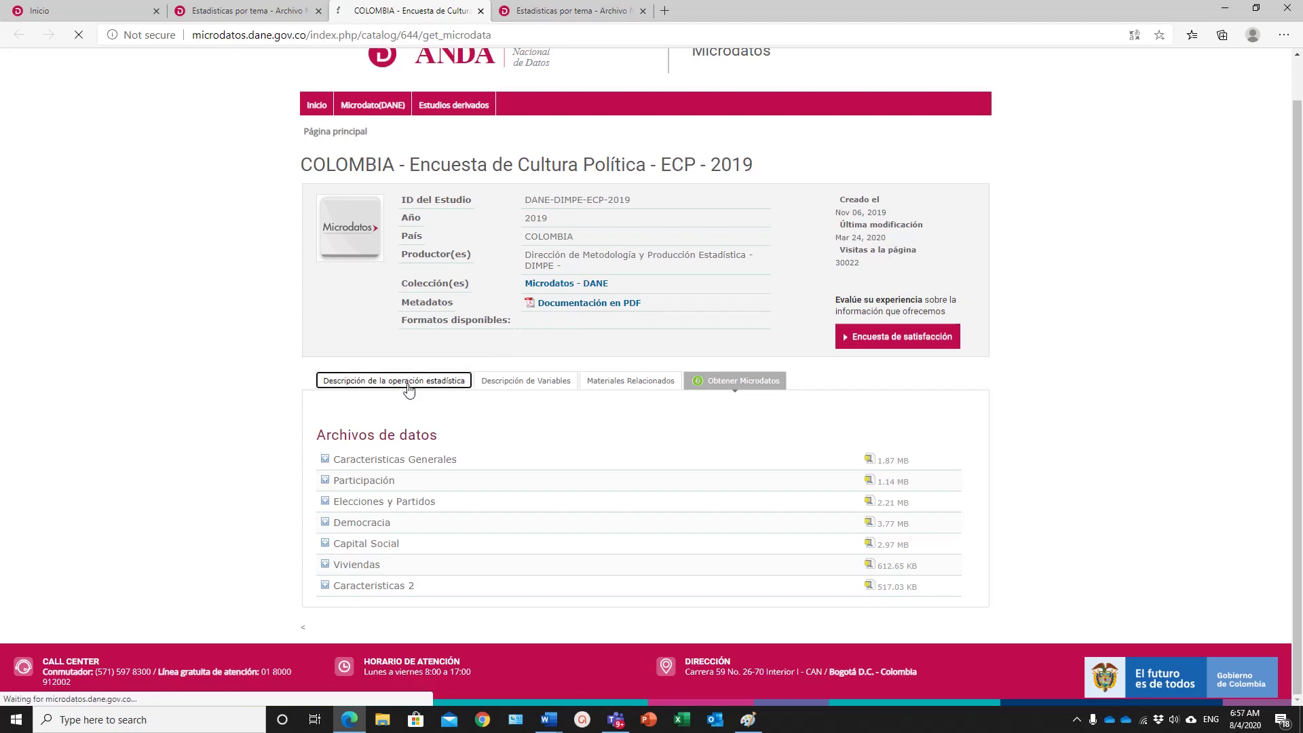
{"action": "scroll", "coordinate": [601, 354], "scroll_direction": "down", "scroll_amount": 7}
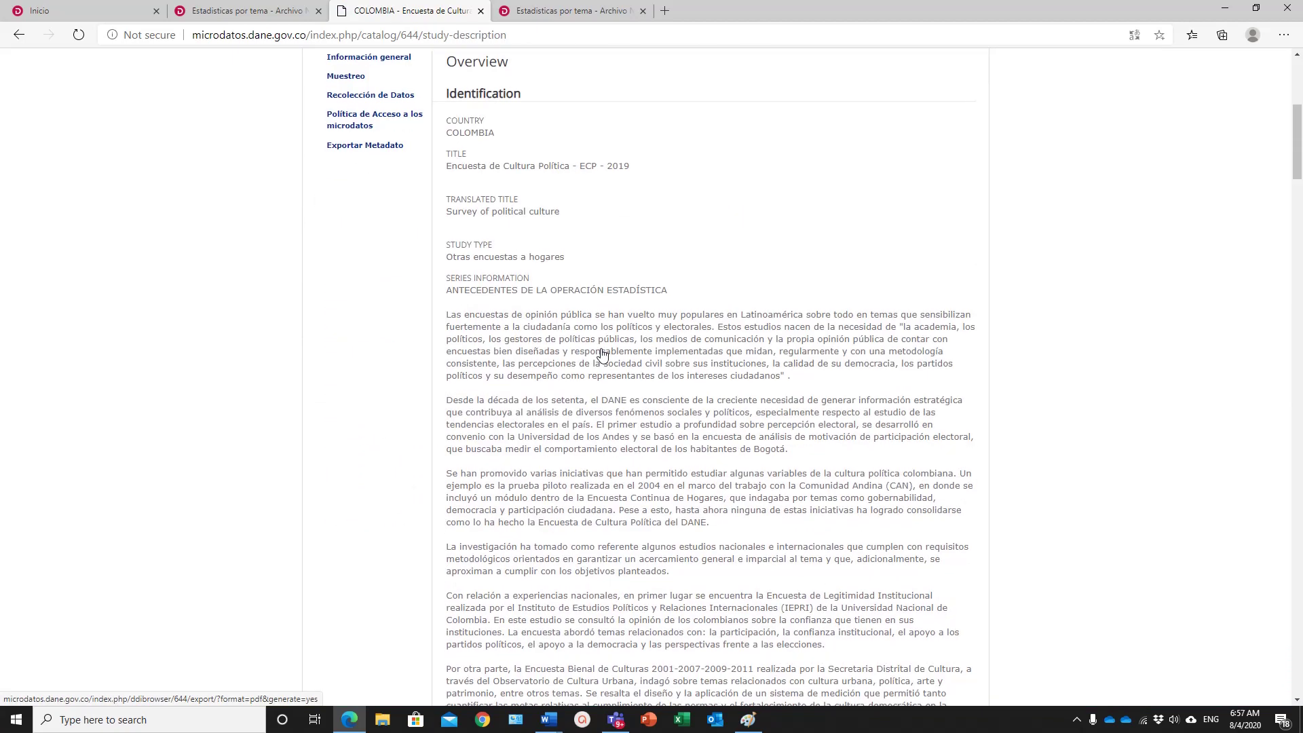
{"action": "scroll", "coordinate": [601, 348], "scroll_direction": "down", "scroll_amount": 6}
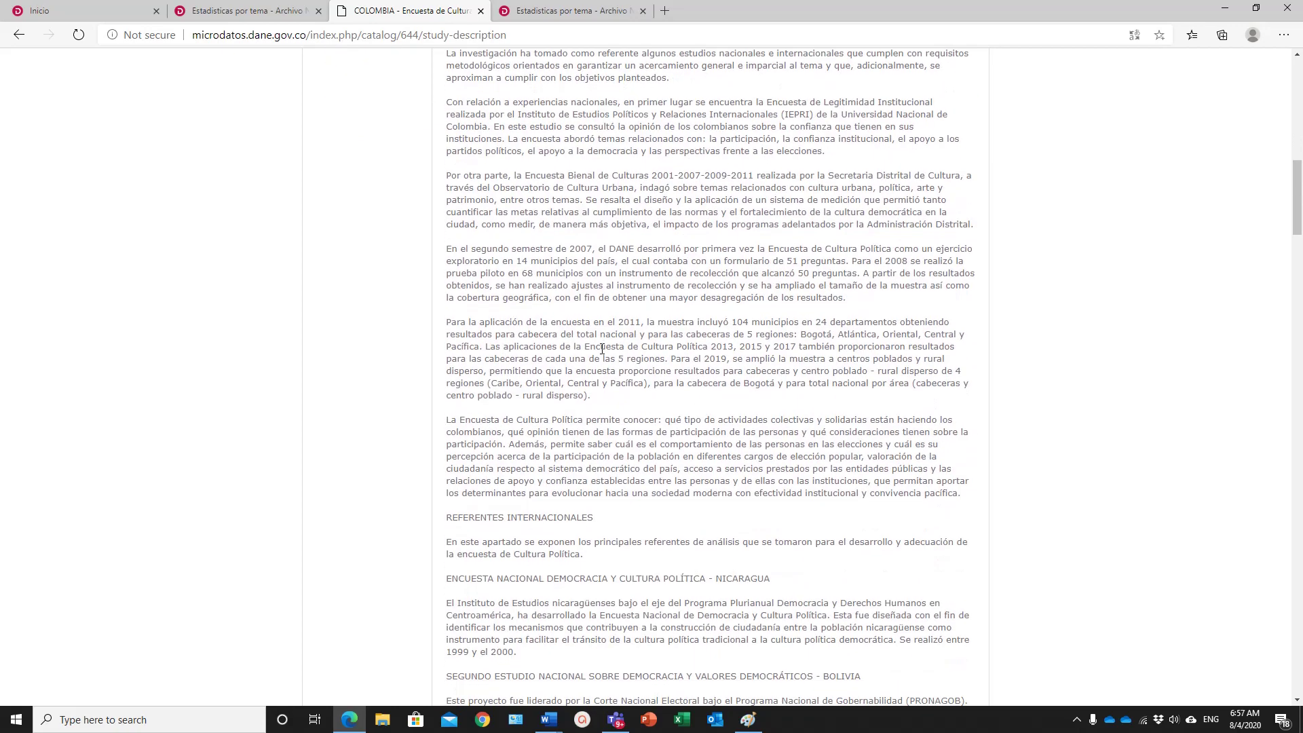
{"action": "scroll", "coordinate": [602, 349], "scroll_direction": "down", "scroll_amount": 3}
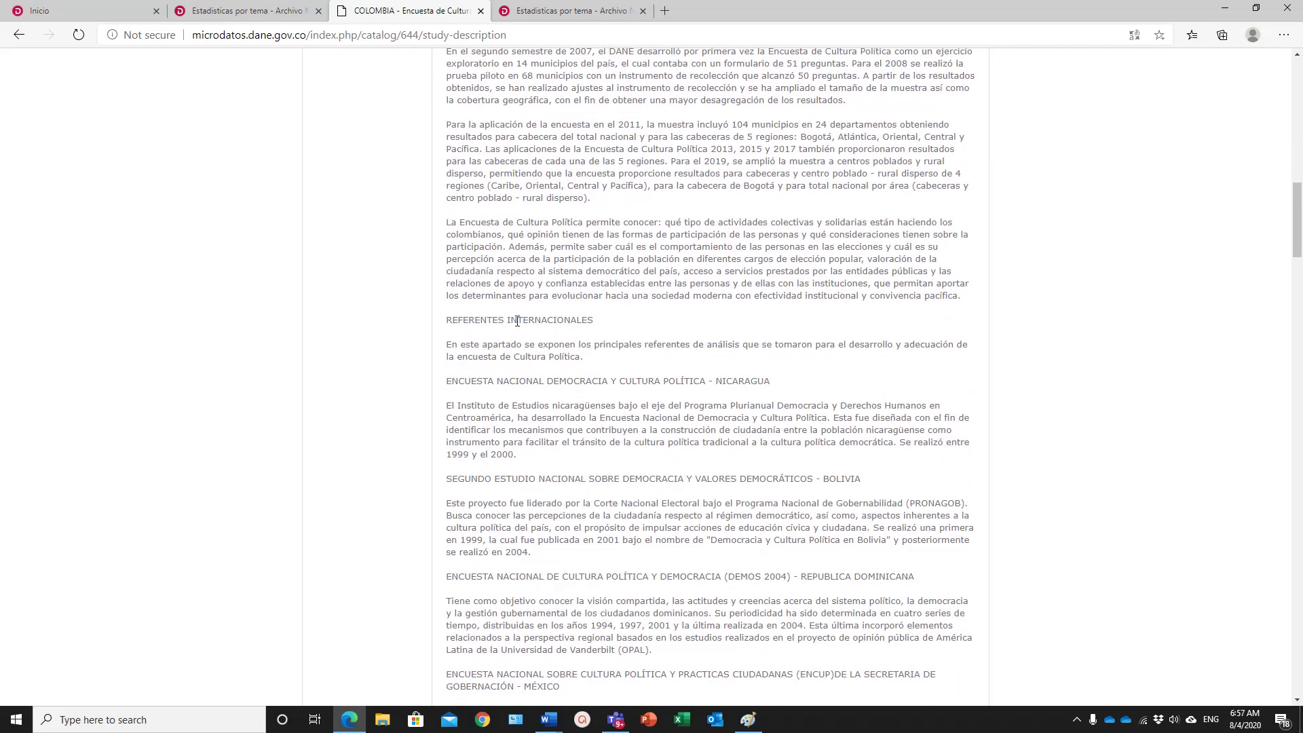
{"action": "scroll", "coordinate": [517, 320], "scroll_direction": "down", "scroll_amount": 3}
{"action": "scroll", "coordinate": [518, 320], "scroll_direction": "up", "scroll_amount": 8}
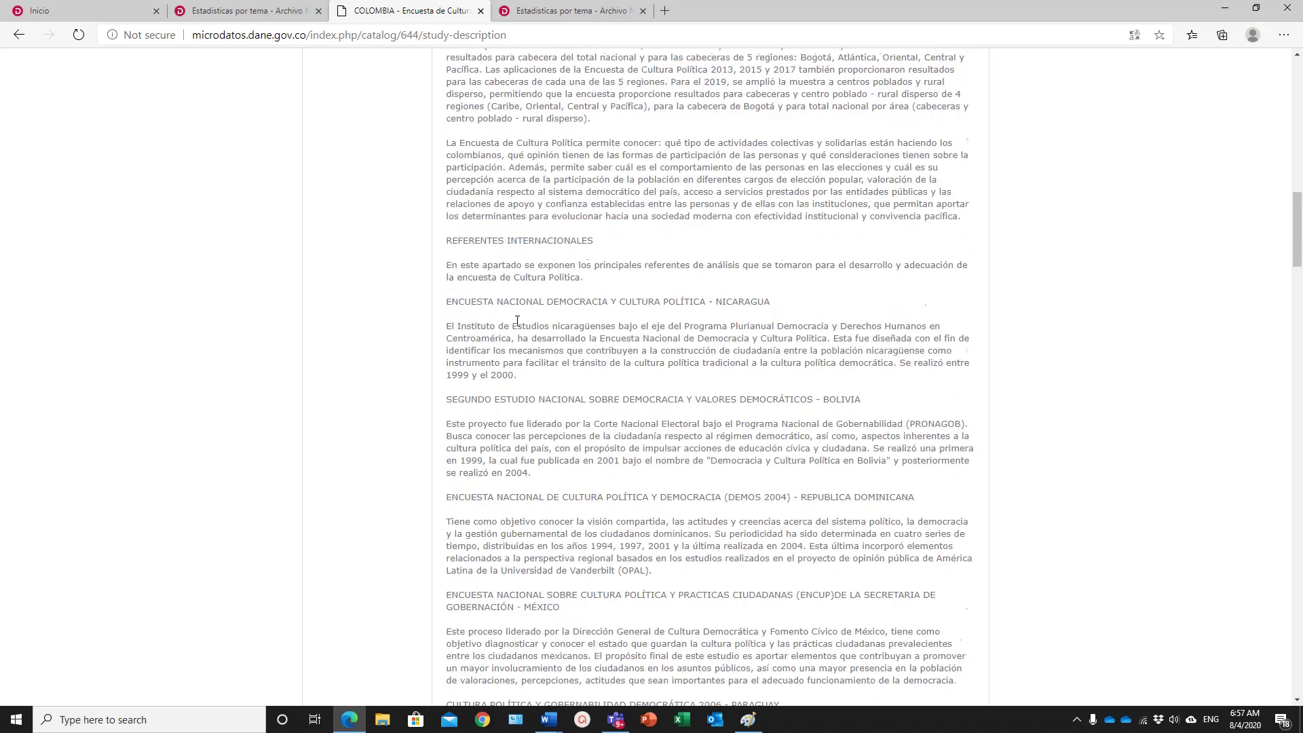
{"action": "scroll", "coordinate": [517, 320], "scroll_direction": "up", "scroll_amount": 10}
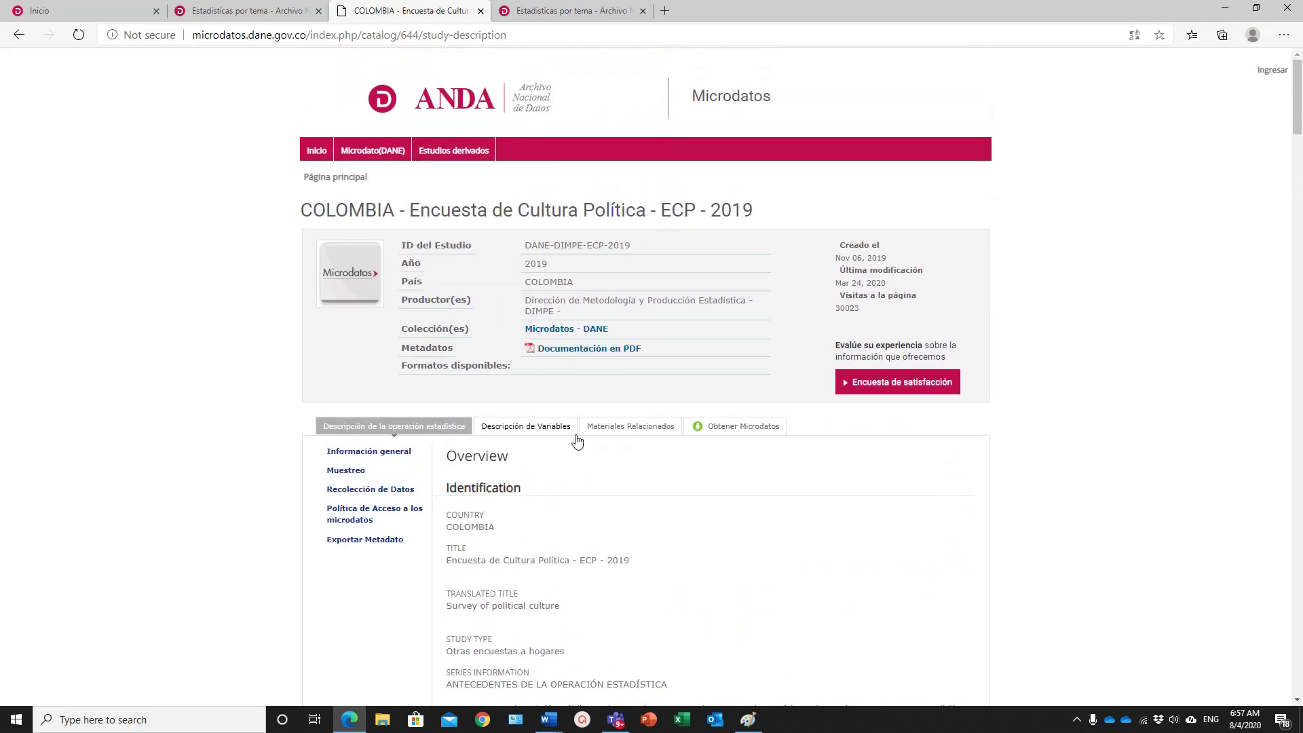
- Examine the survey's variable descriptions and review the variables and questions of the Democracia data file
{"action": "left_click", "coordinate": [544, 428]}
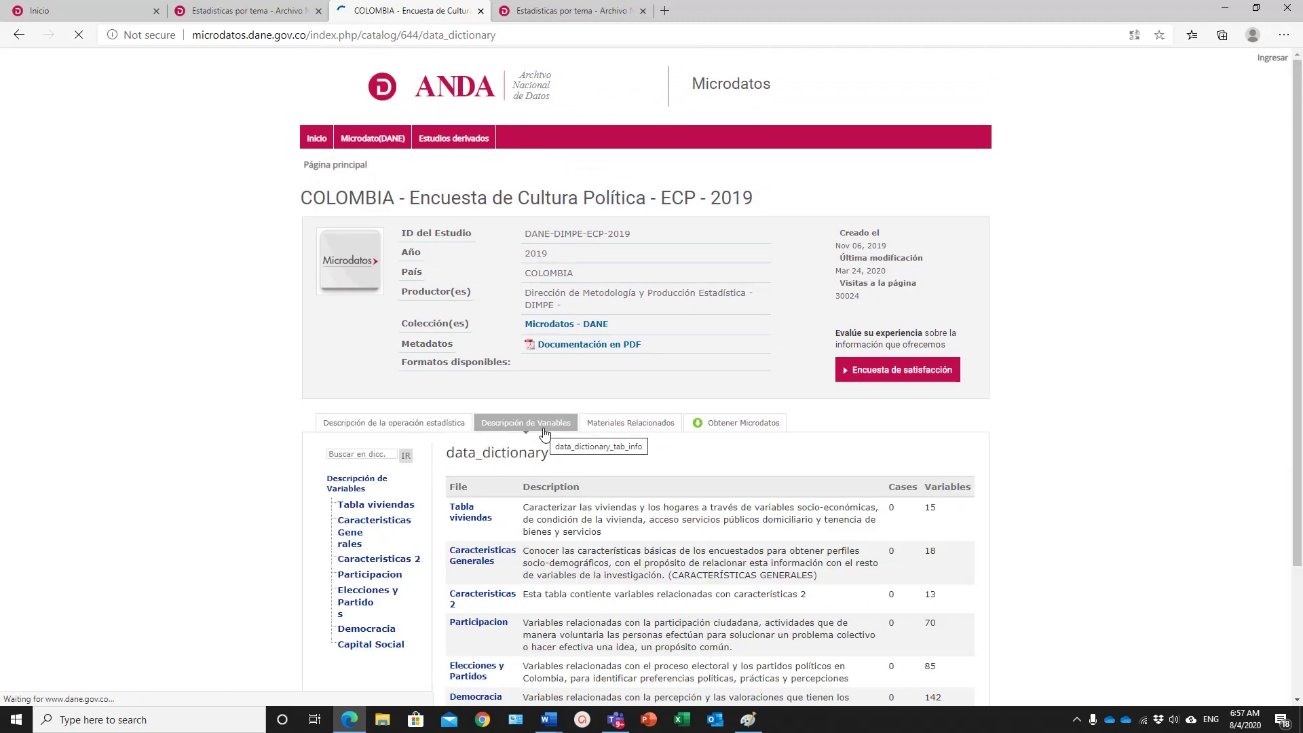
{"action": "scroll", "coordinate": [544, 432], "scroll_direction": "down", "scroll_amount": 1}
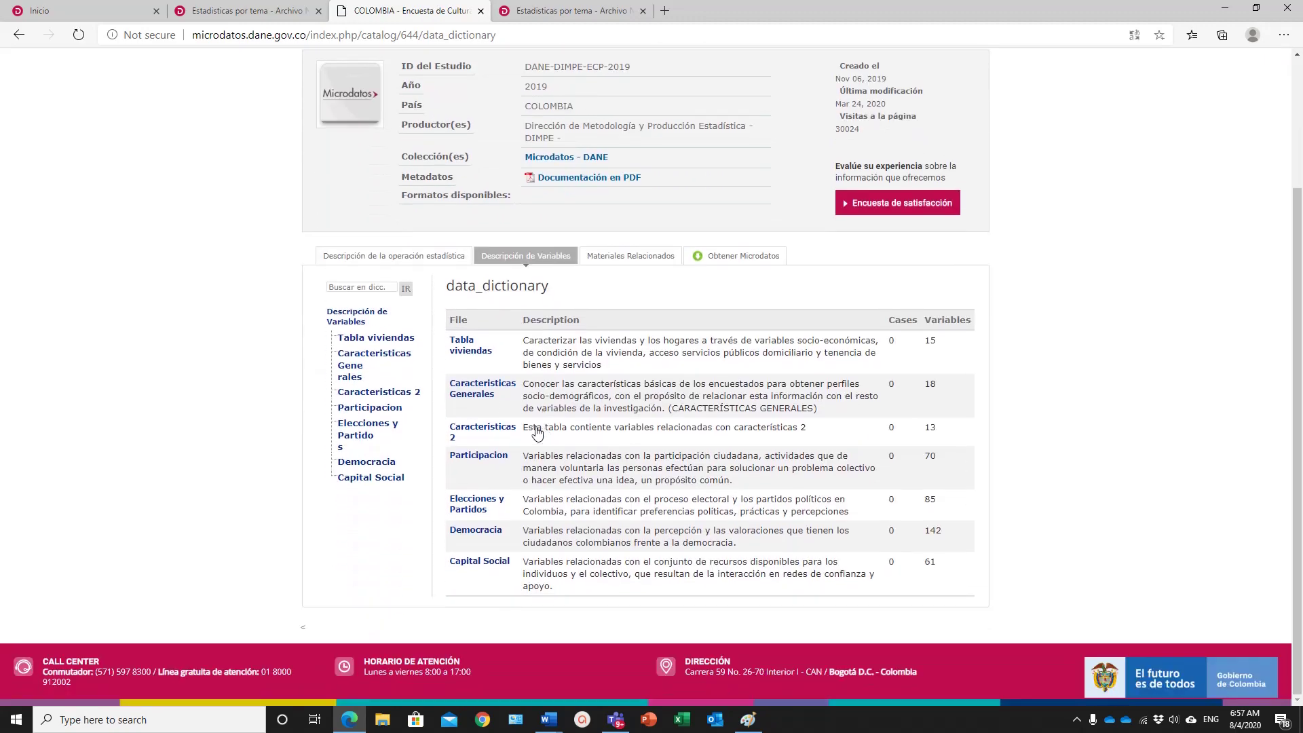
{"action": "left_click", "coordinate": [481, 539]}
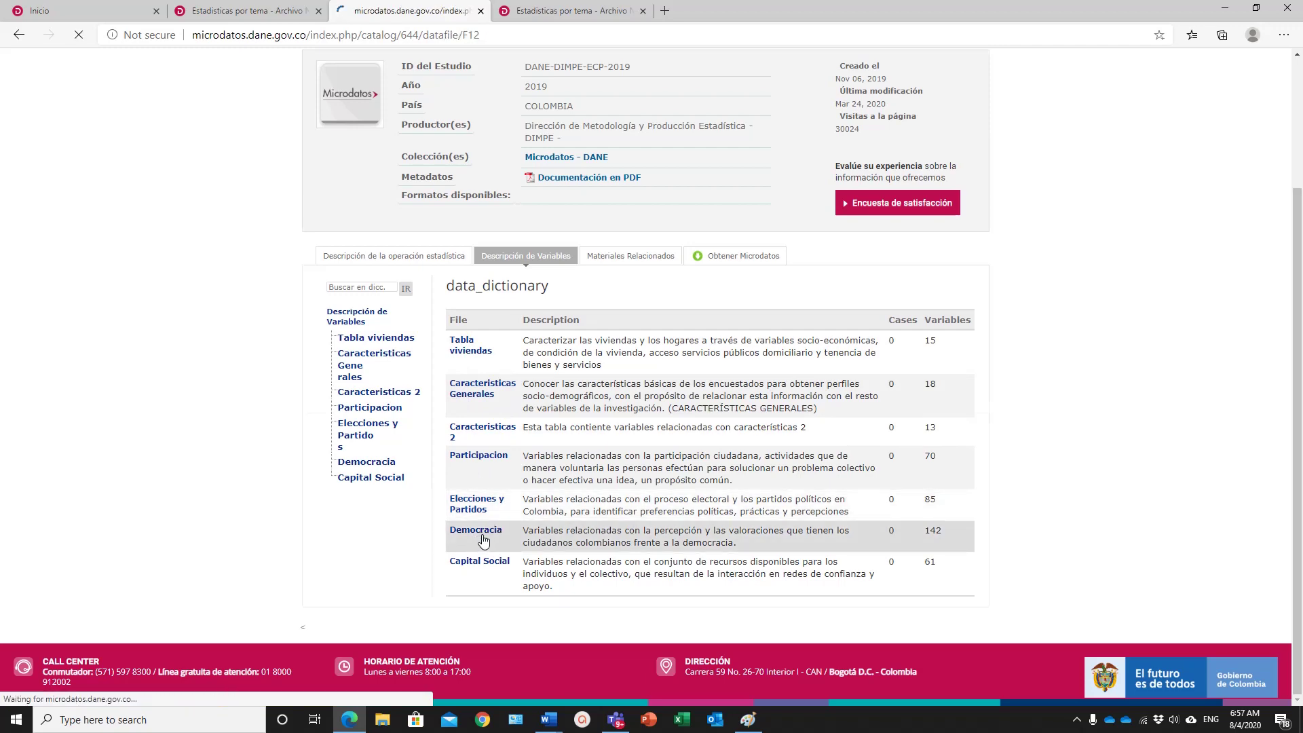
{"action": "scroll", "coordinate": [590, 471], "scroll_direction": "down", "scroll_amount": 3}
{"action": "scroll", "coordinate": [590, 471], "scroll_direction": "down", "scroll_amount": 4}
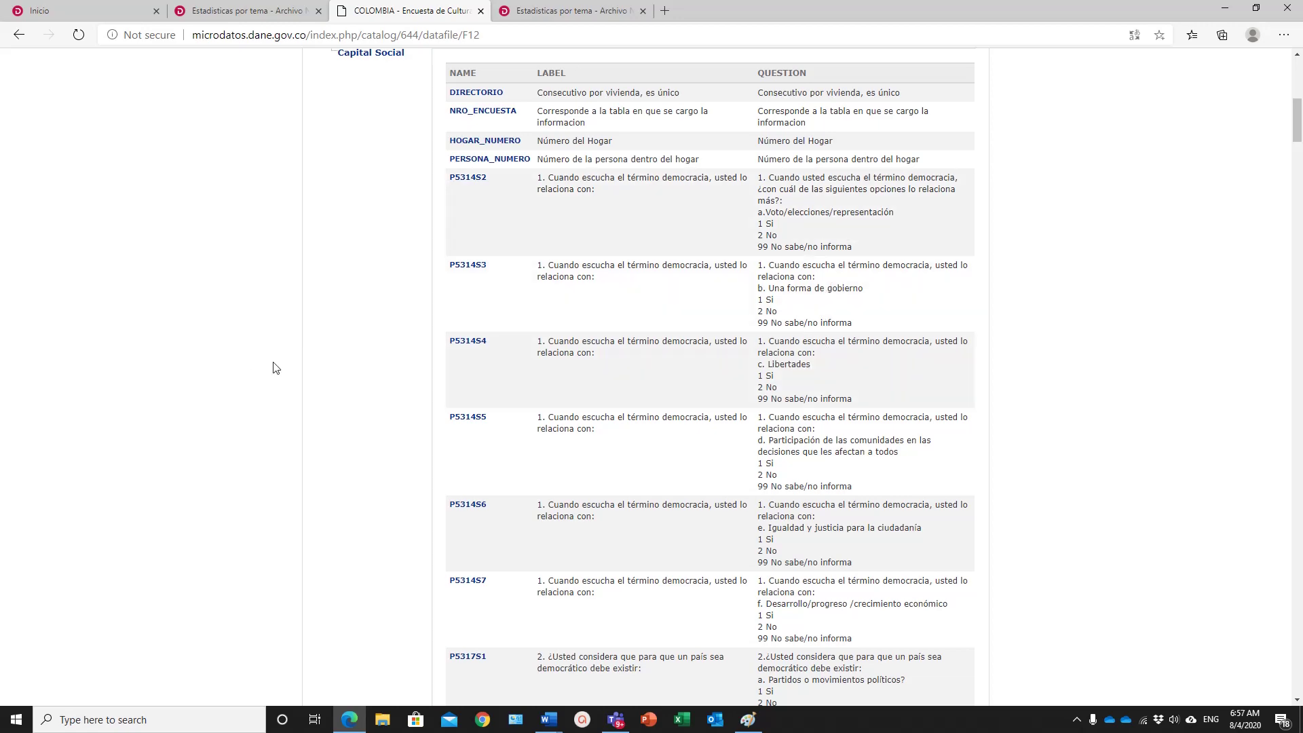
{"action": "scroll", "coordinate": [468, 328], "scroll_direction": "up", "scroll_amount": 9}
{"action": "scroll", "coordinate": [467, 329], "scroll_direction": "down", "scroll_amount": 1}
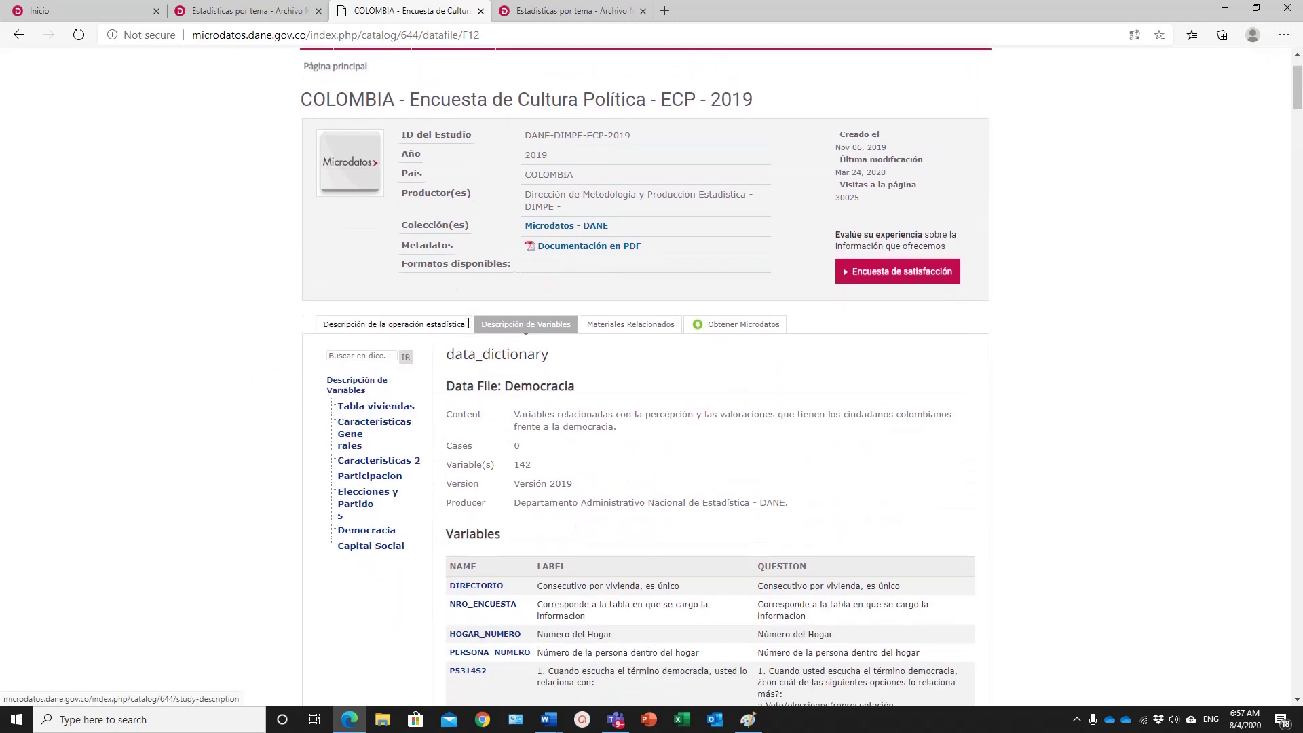
{"action": "scroll", "coordinate": [468, 324], "scroll_direction": "down", "scroll_amount": 1}
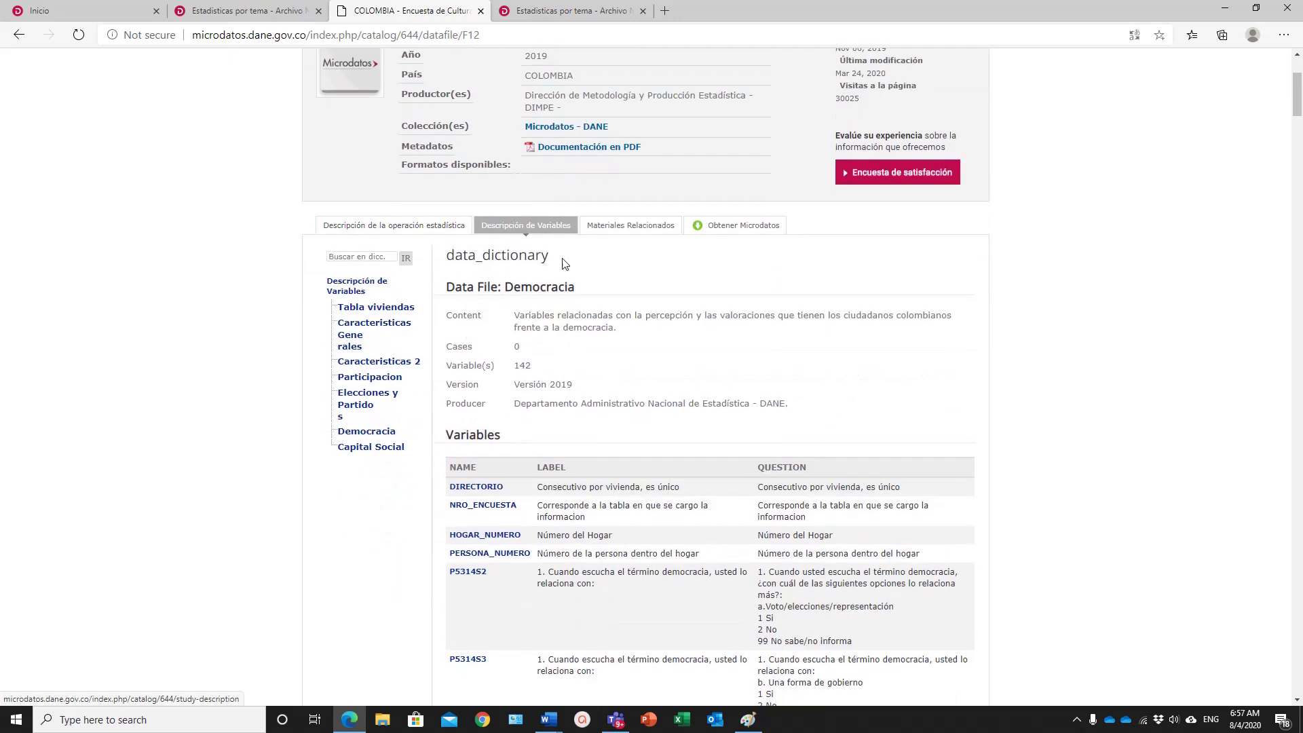
- Review the survey's related materials, covering the questionnaire and the technical documentation
{"action": "left_click", "coordinate": [625, 226]}
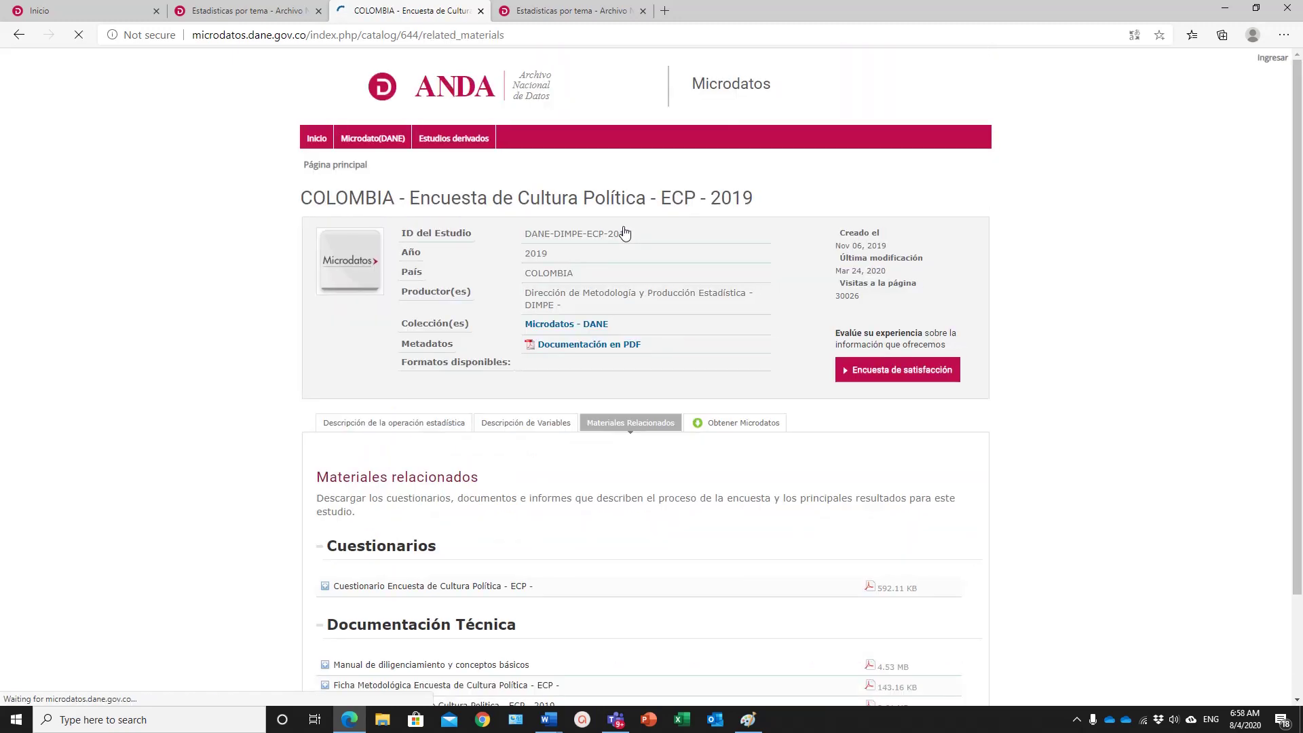
{"action": "scroll", "coordinate": [625, 232], "scroll_direction": "down", "scroll_amount": 1}
{"action": "scroll", "coordinate": [624, 232], "scroll_direction": "down", "scroll_amount": 1}
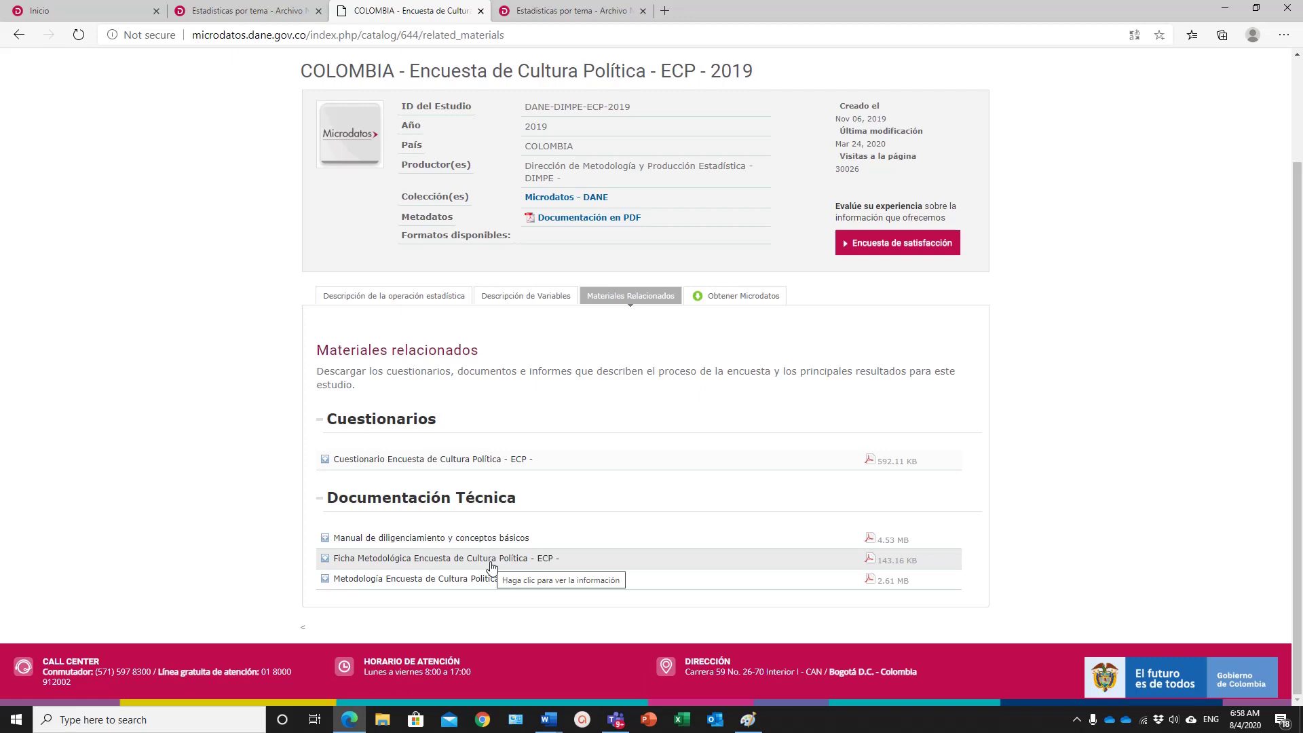
{"action": "scroll", "coordinate": [489, 582], "scroll_direction": "up", "scroll_amount": 2}
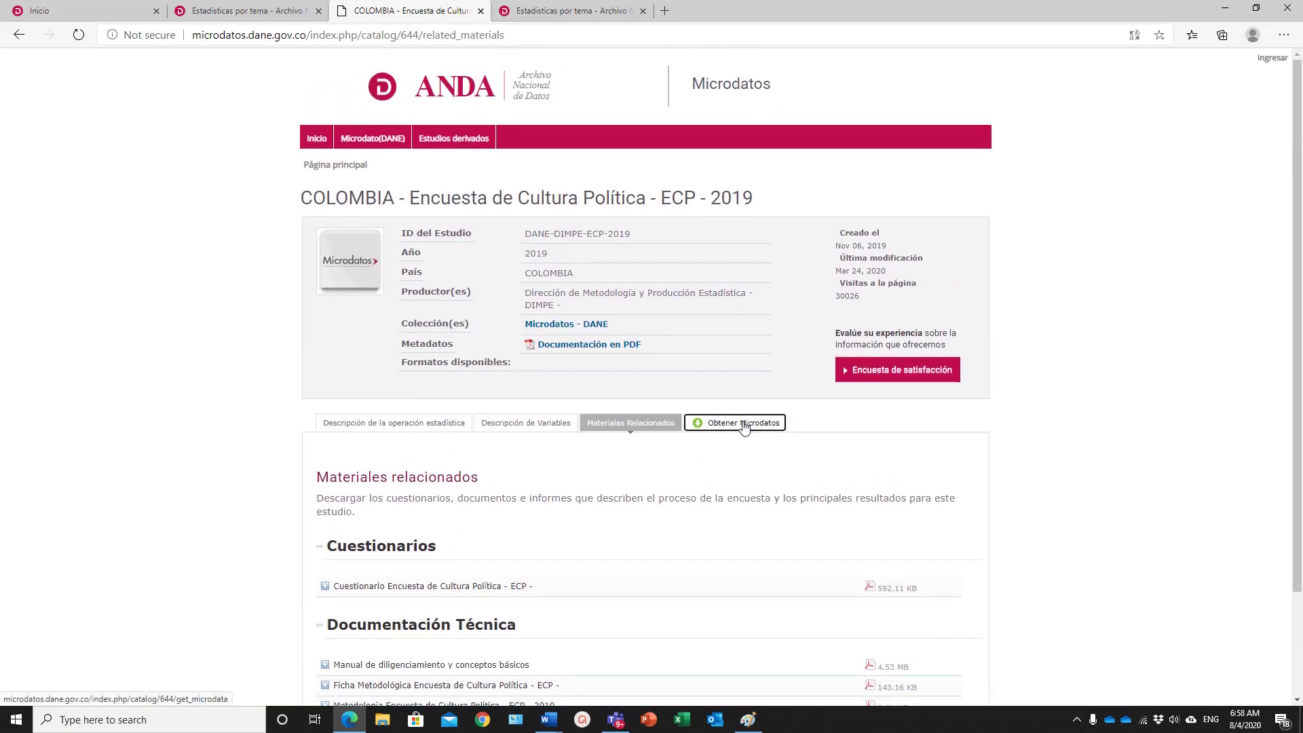
- Download the Democracia.zip data file from the survey's microdata, completing the robot check
{"action": "left_click", "coordinate": [746, 423]}
{"action": "scroll", "coordinate": [745, 428], "scroll_direction": "down", "scroll_amount": 1}
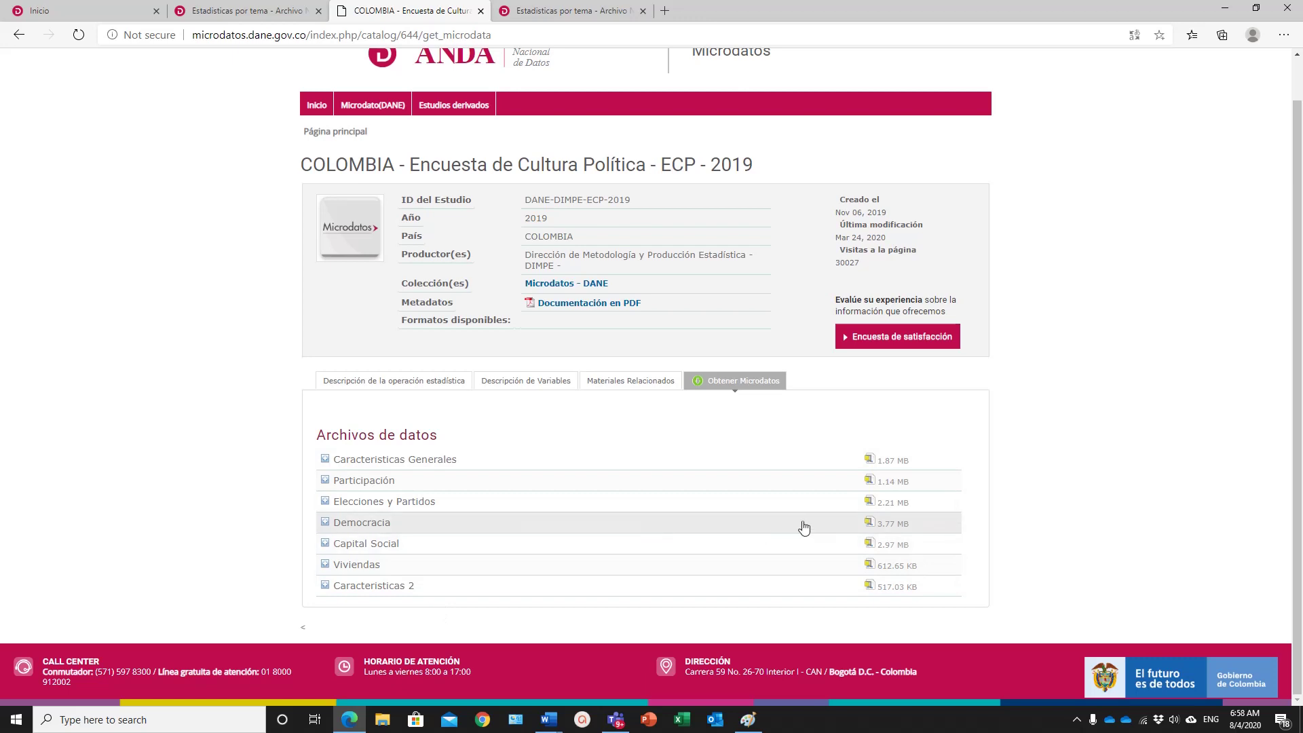
{"action": "left_click", "coordinate": [869, 523]}
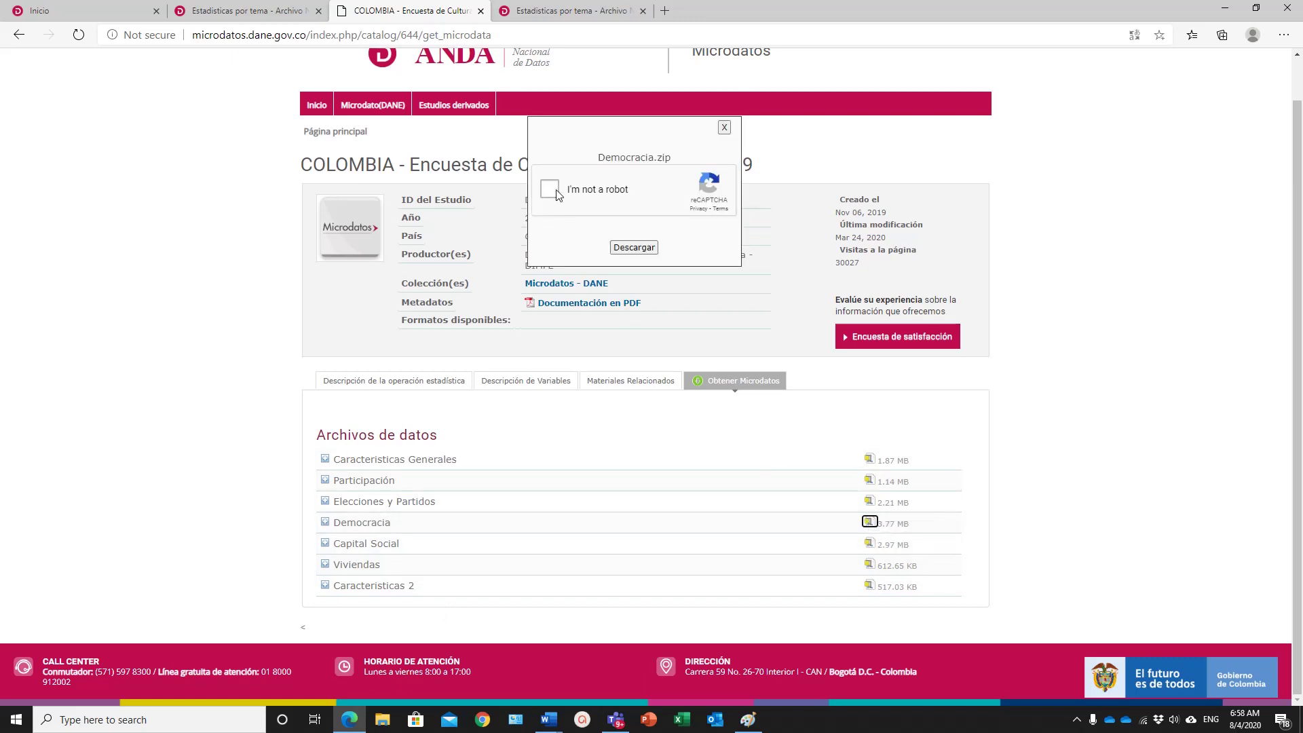
{"action": "left_click", "coordinate": [549, 192]}
{"action": "left_click", "coordinate": [634, 247]}
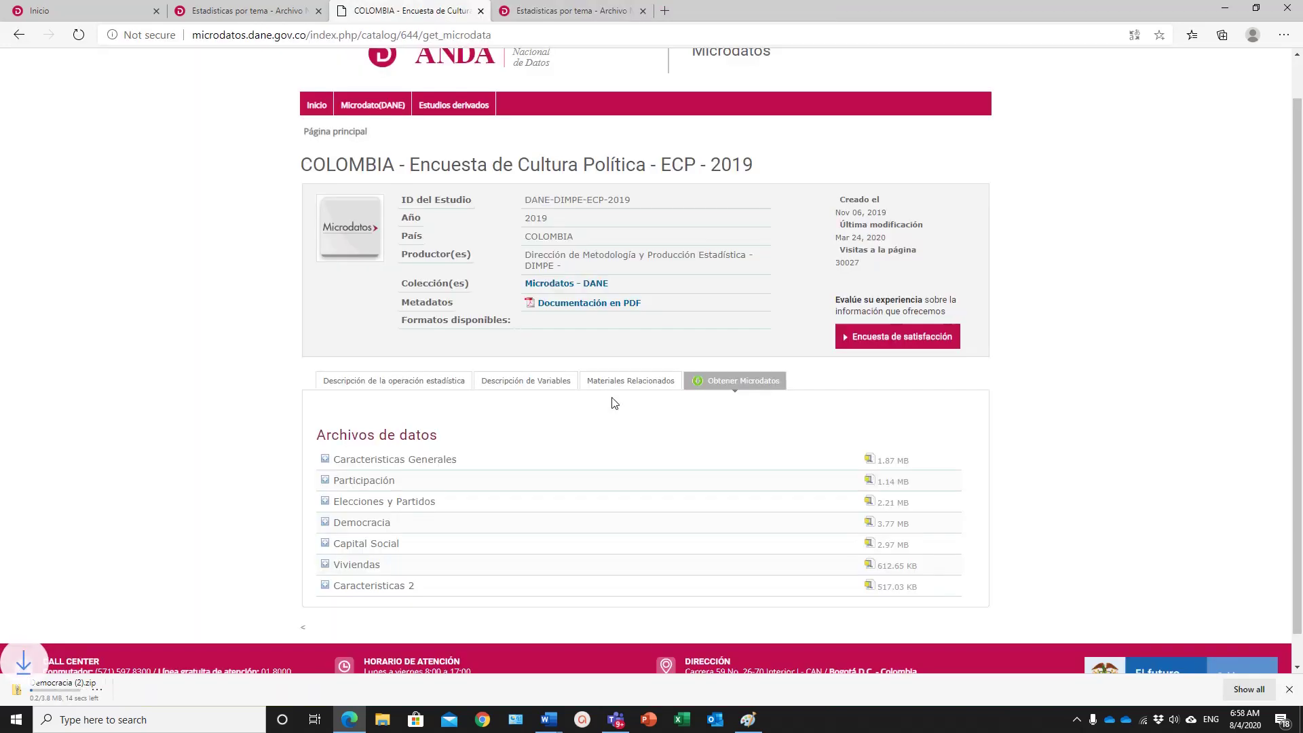
- Copy the Democracia CSV file from the downloaded archive into the Downloads folder, replacing the existing file
{"action": "left_click", "coordinate": [21, 696]}
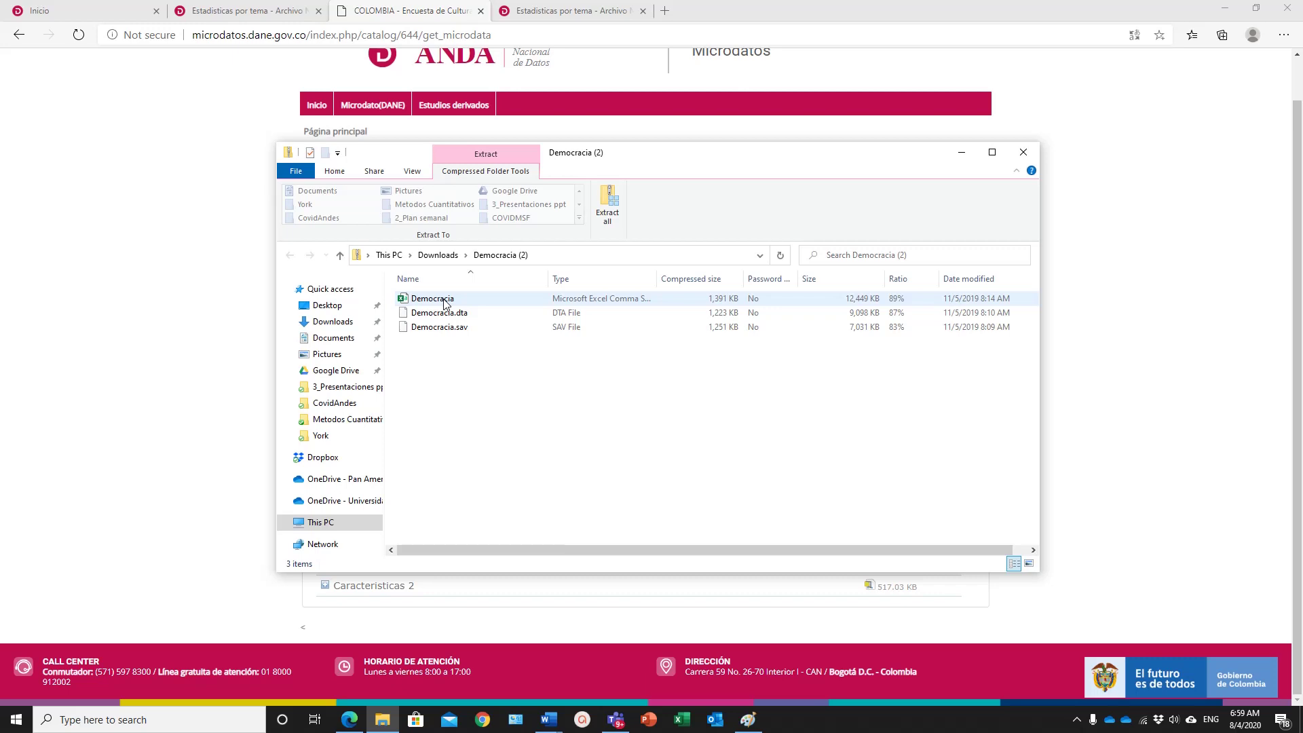
{"action": "right_click", "coordinate": [444, 303]}
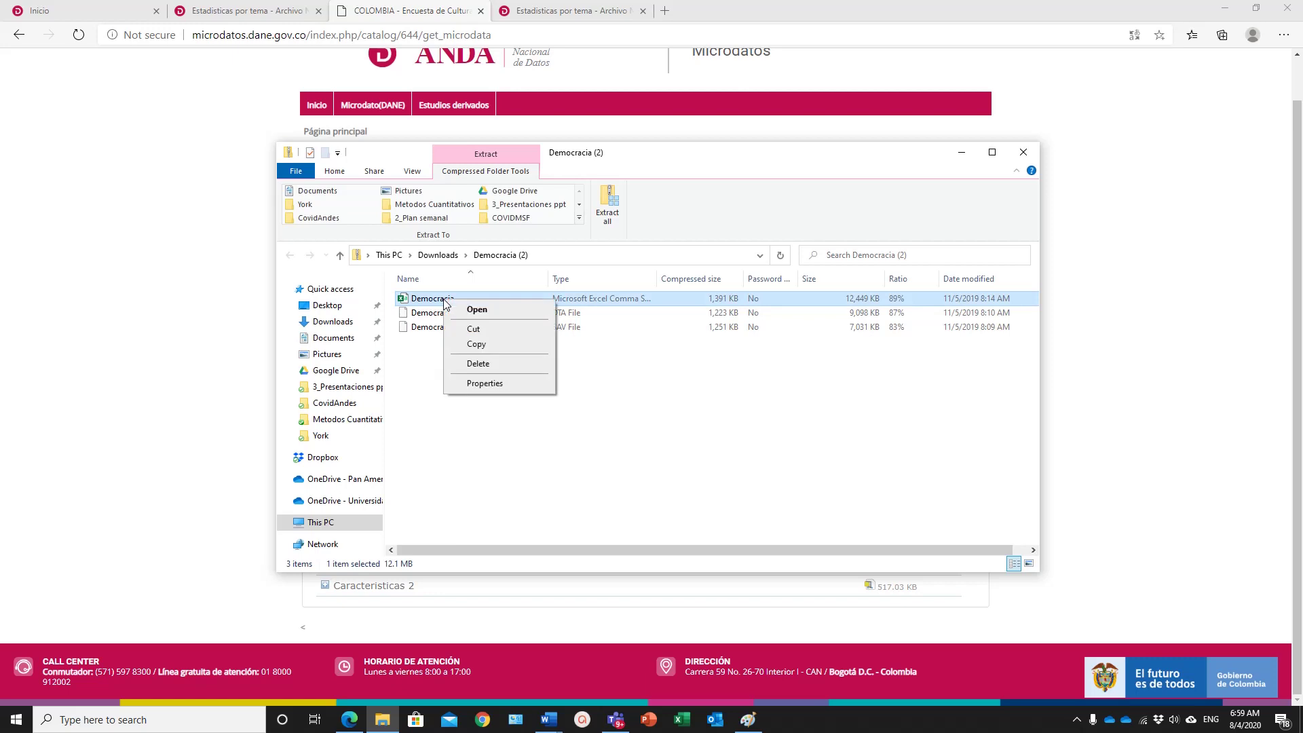
{"action": "left_click", "coordinate": [477, 345]}
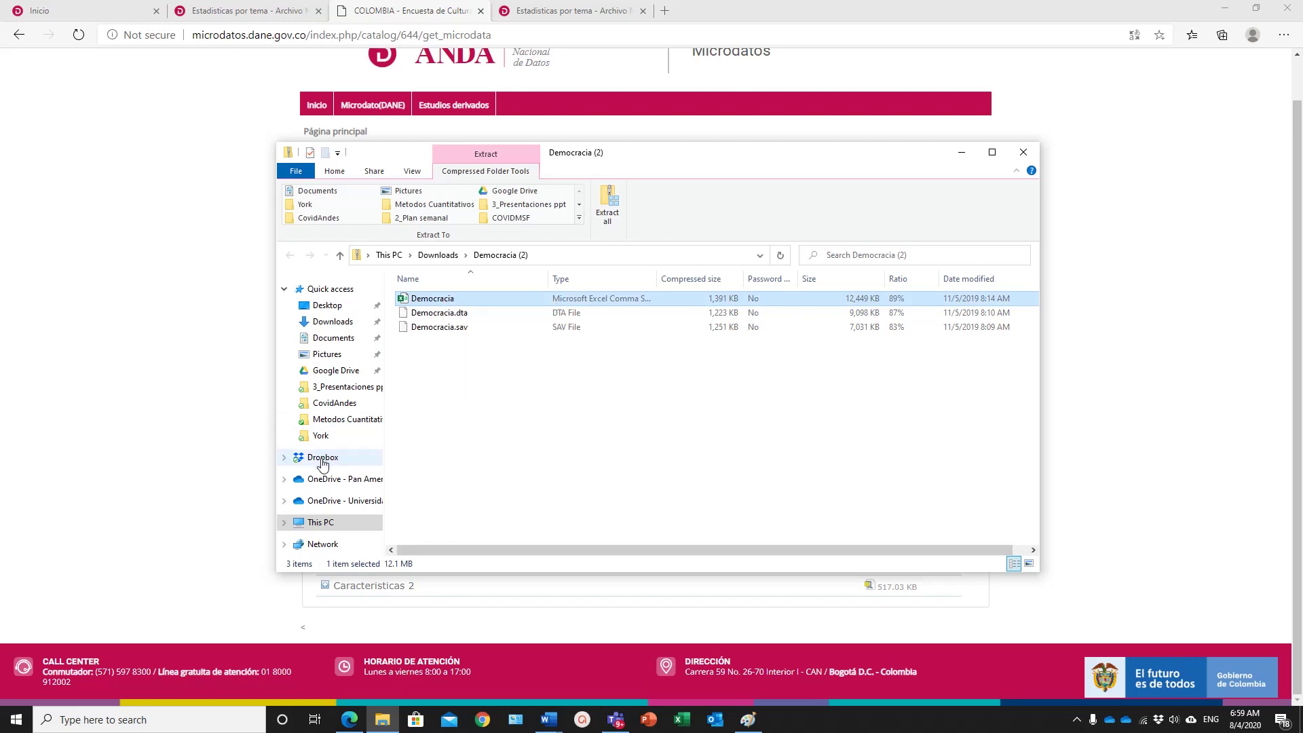
{"action": "left_click", "coordinate": [314, 322]}
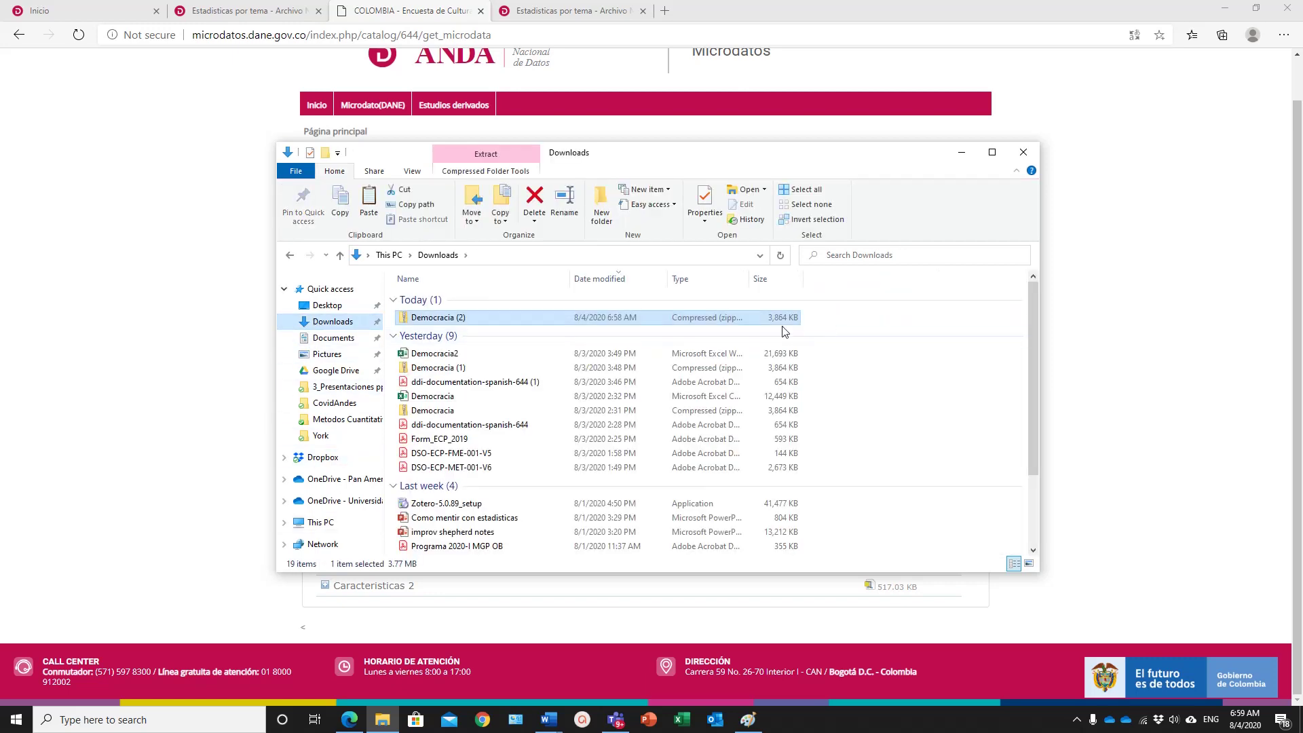
{"action": "right_click", "coordinate": [887, 330]}
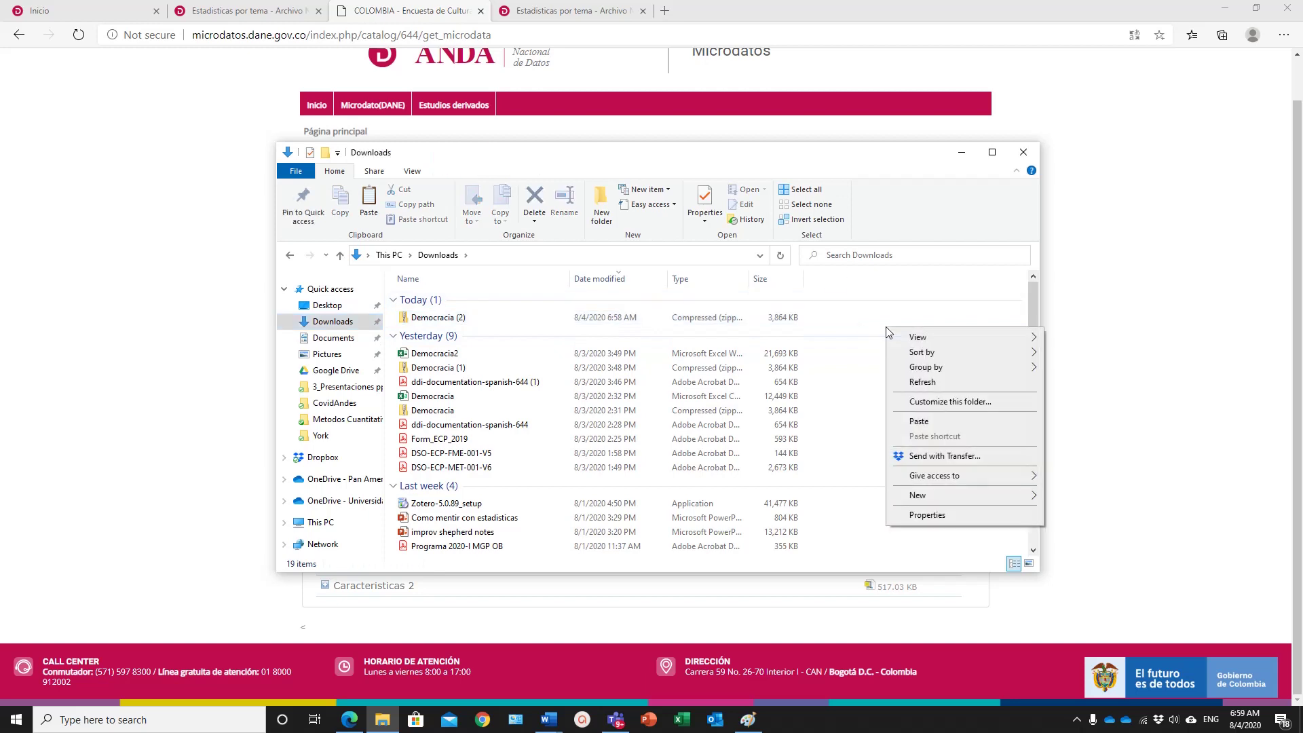
{"action": "left_click", "coordinate": [942, 426]}
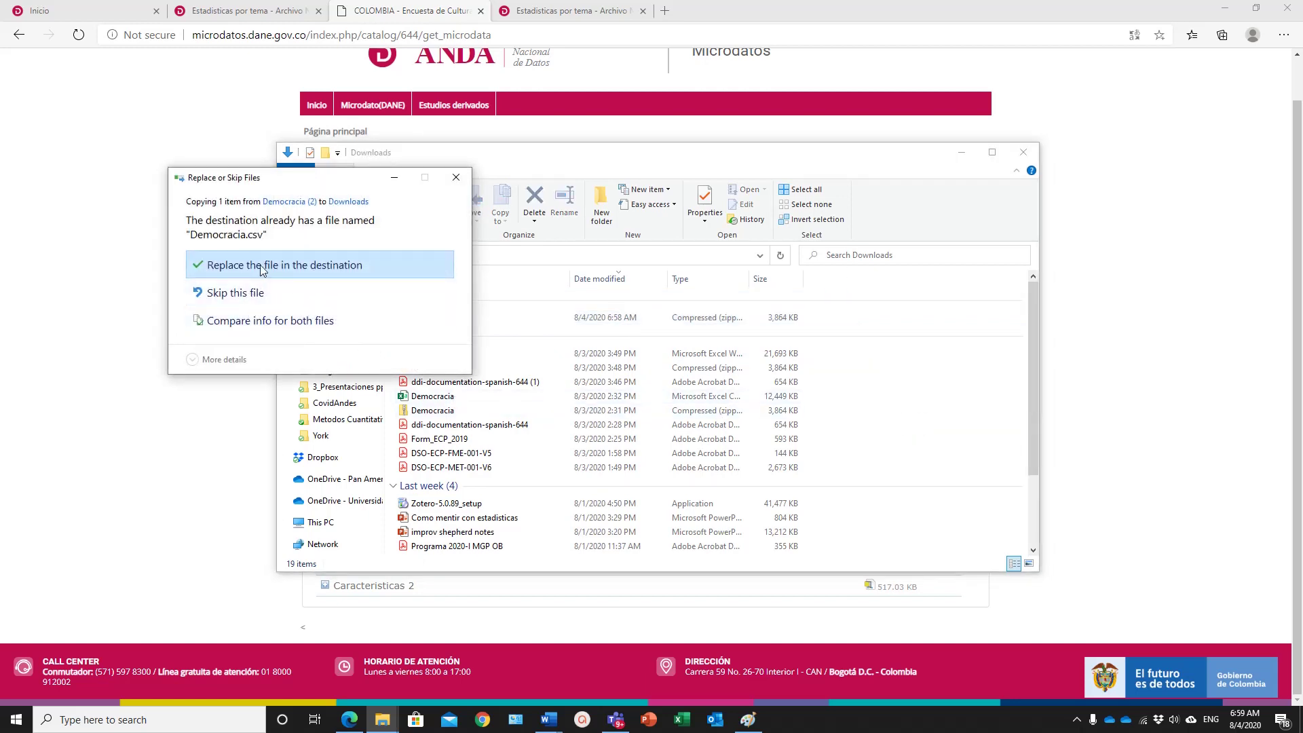
{"action": "left_click", "coordinate": [259, 265]}
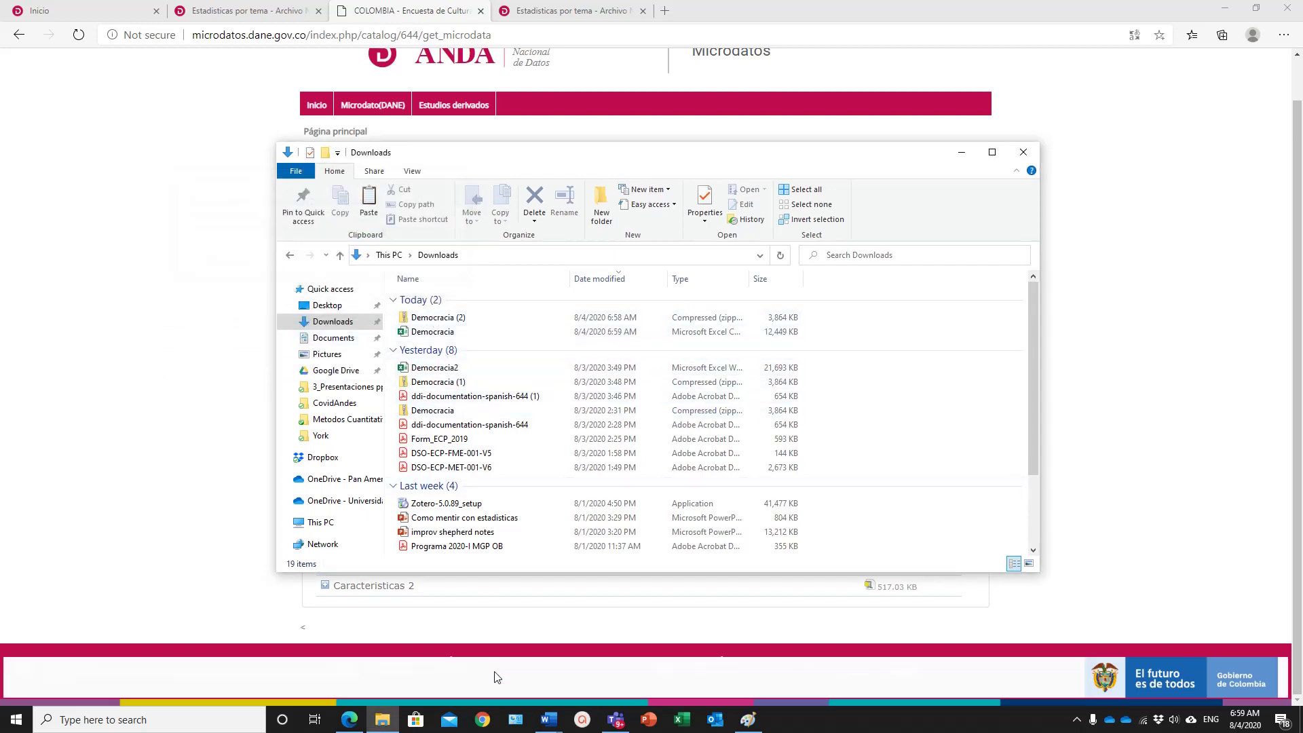
- Switch to Excel, create a blank workbook and start opening an existing file from This PC
{"action": "left_click", "coordinate": [682, 720]}
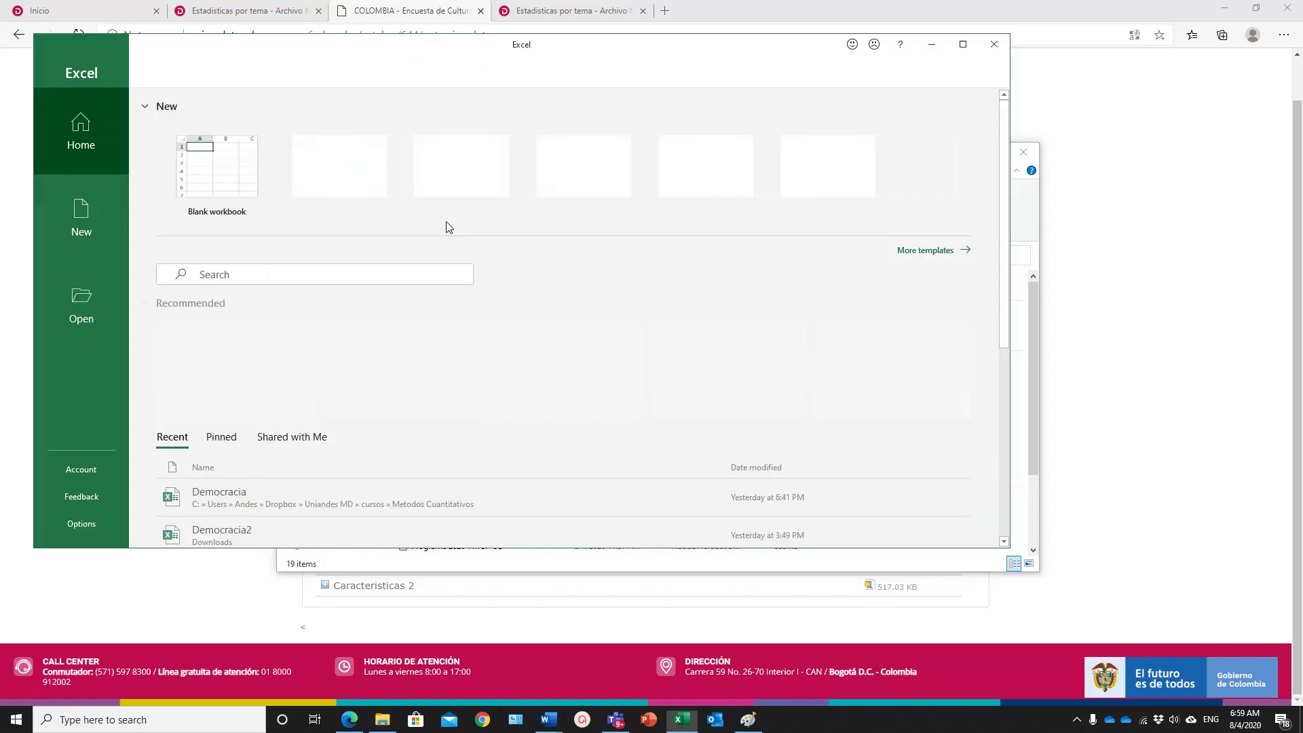
{"action": "left_click", "coordinate": [221, 178]}
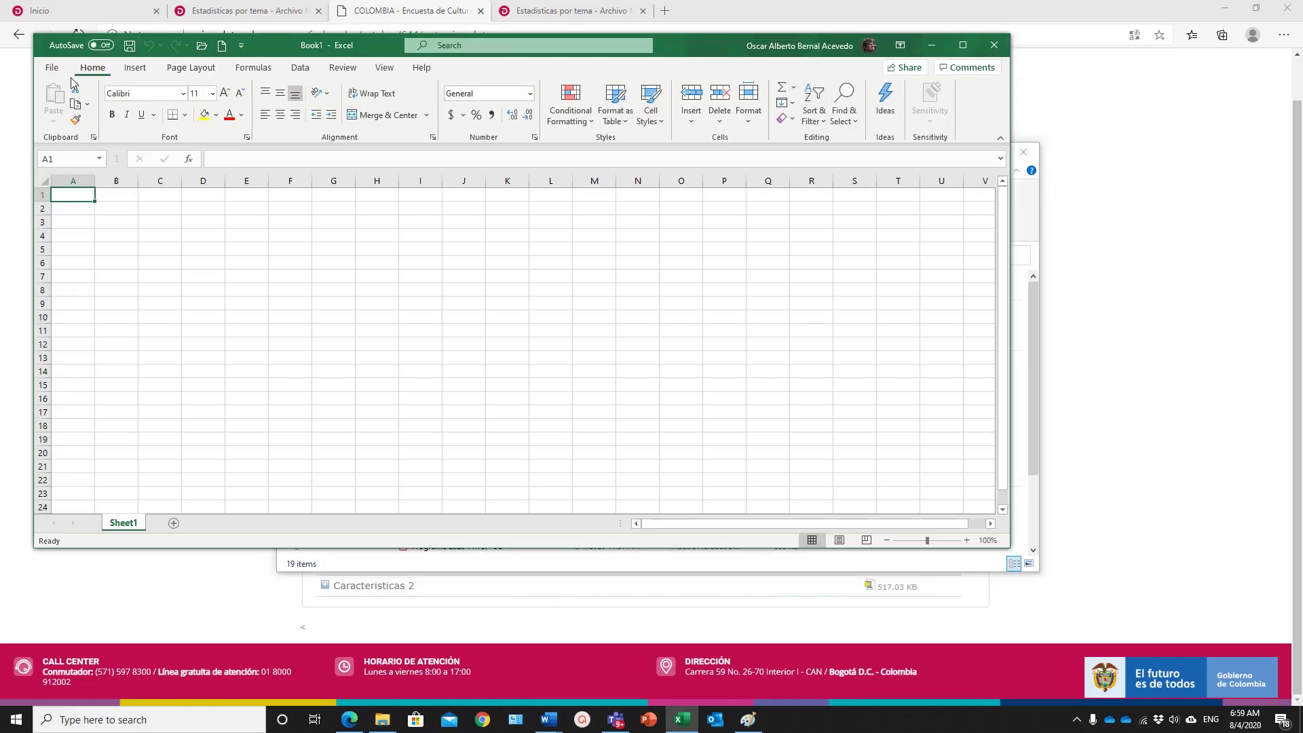
{"action": "left_click", "coordinate": [52, 70]}
{"action": "left_click", "coordinate": [76, 157]}
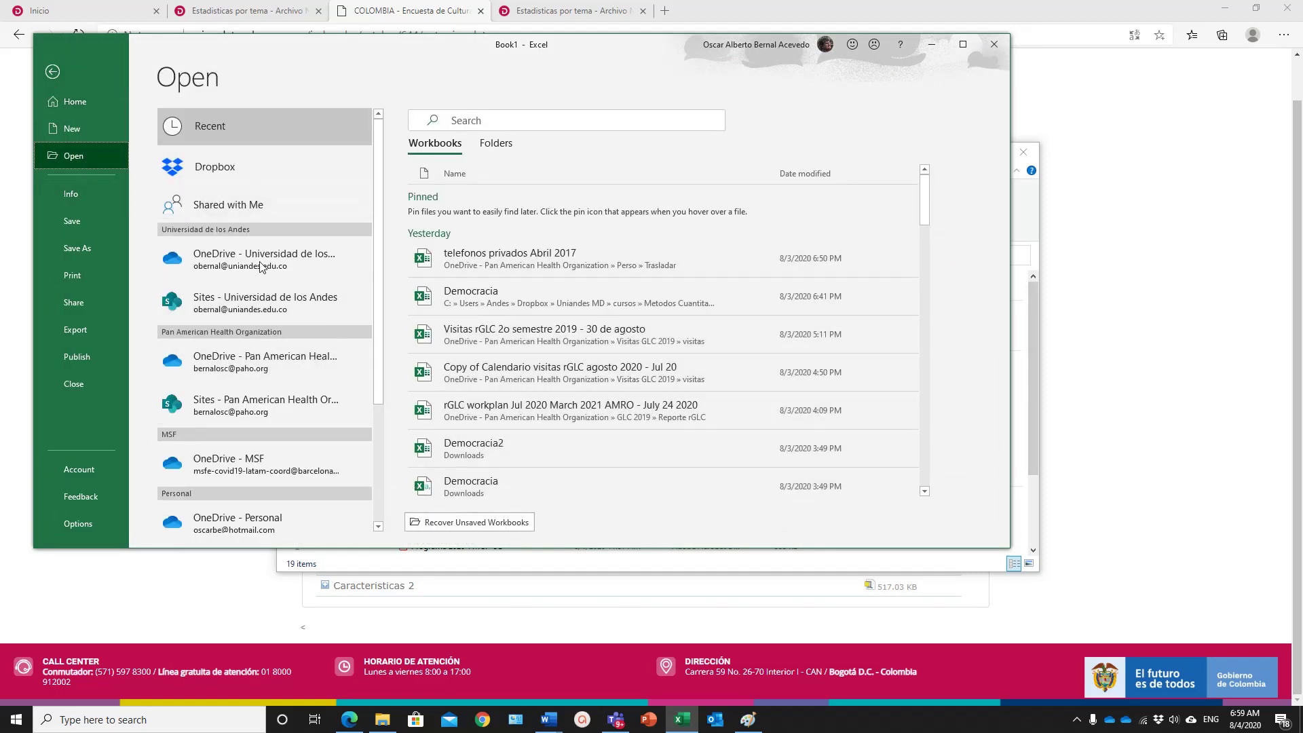
{"action": "scroll", "coordinate": [275, 458], "scroll_direction": "down", "scroll_amount": 3}
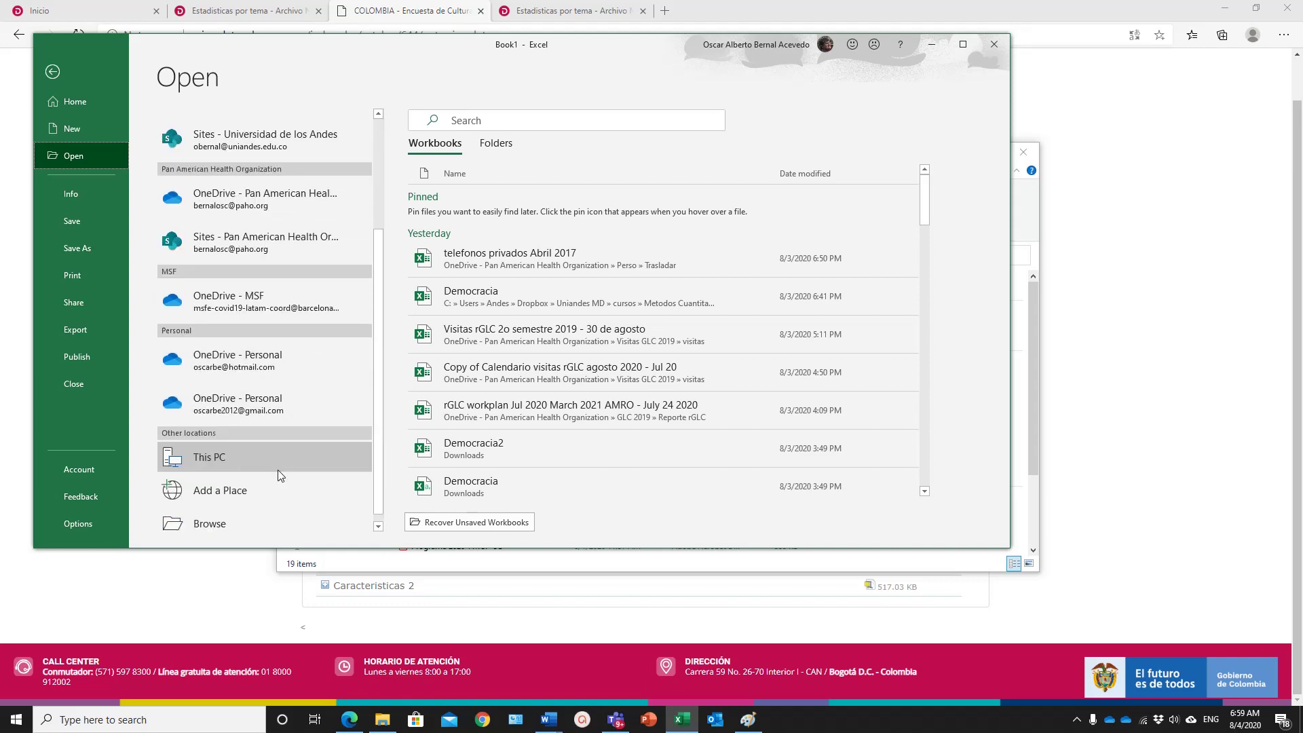
{"action": "left_click", "coordinate": [278, 470]}
{"action": "left_click", "coordinate": [277, 467]}
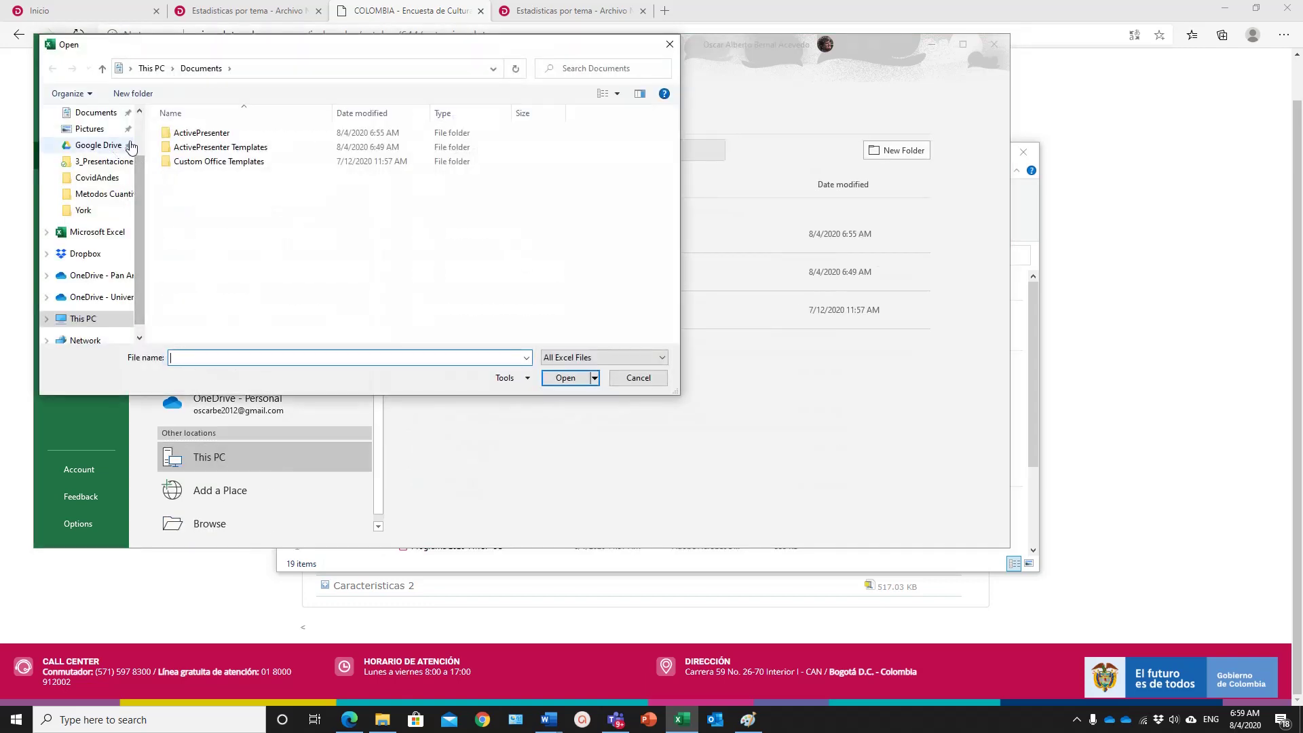
- Open the Democracia CSV file from the Downloads folder, with all file types shown
{"action": "scroll", "coordinate": [141, 136], "scroll_direction": "up", "scroll_amount": 2}
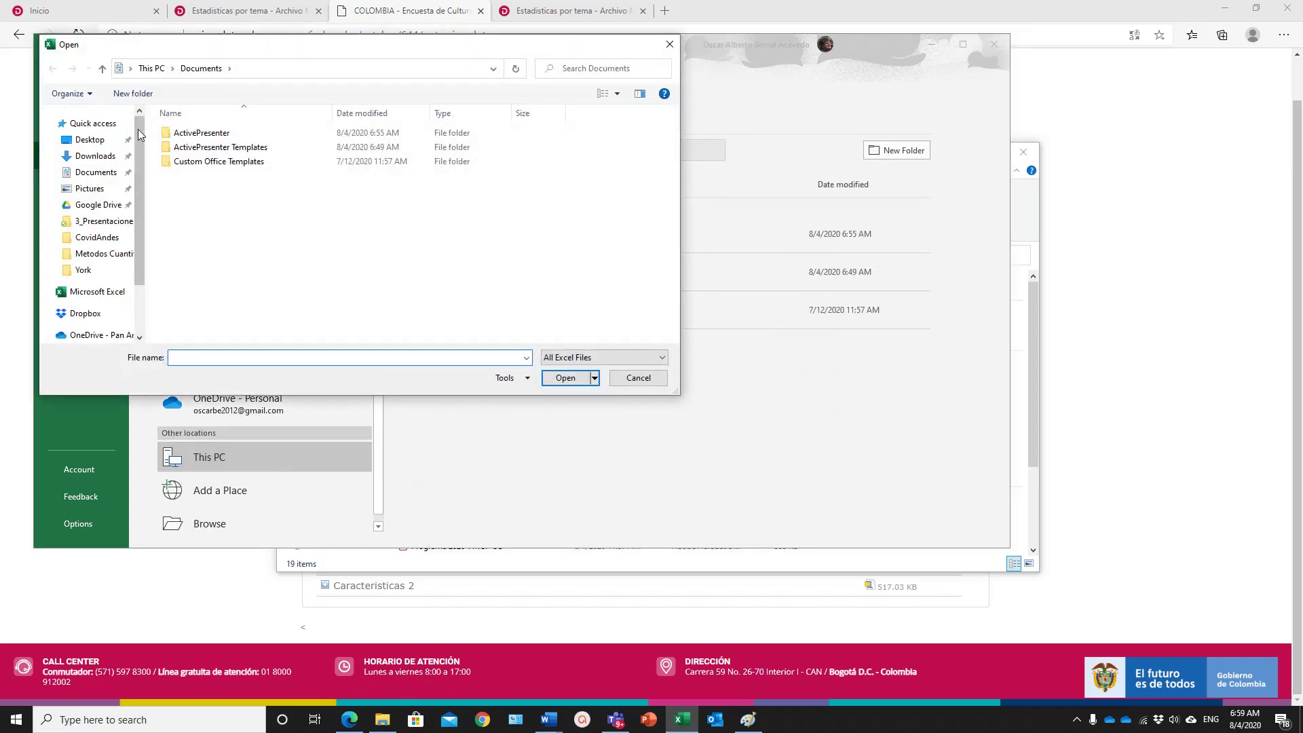
{"action": "left_click", "coordinate": [95, 156]}
{"action": "left_click", "coordinate": [661, 357]}
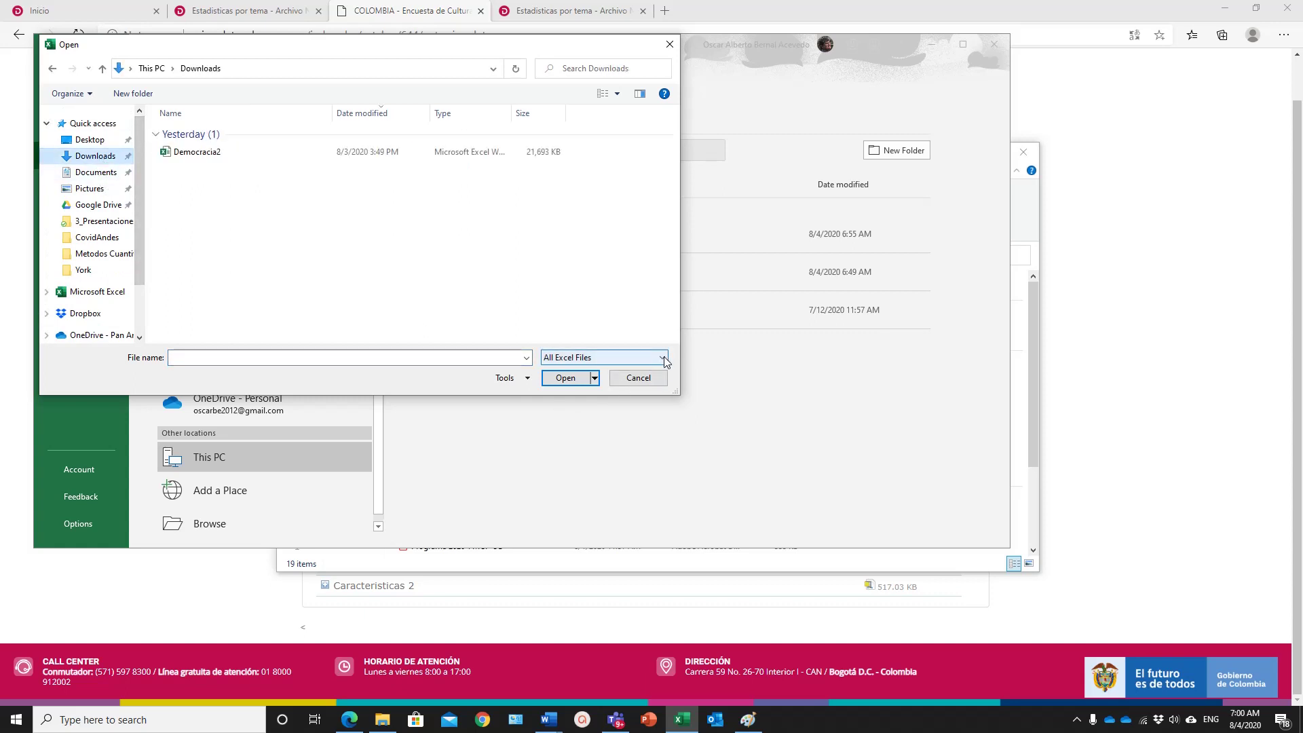
{"action": "left_click", "coordinate": [638, 371]}
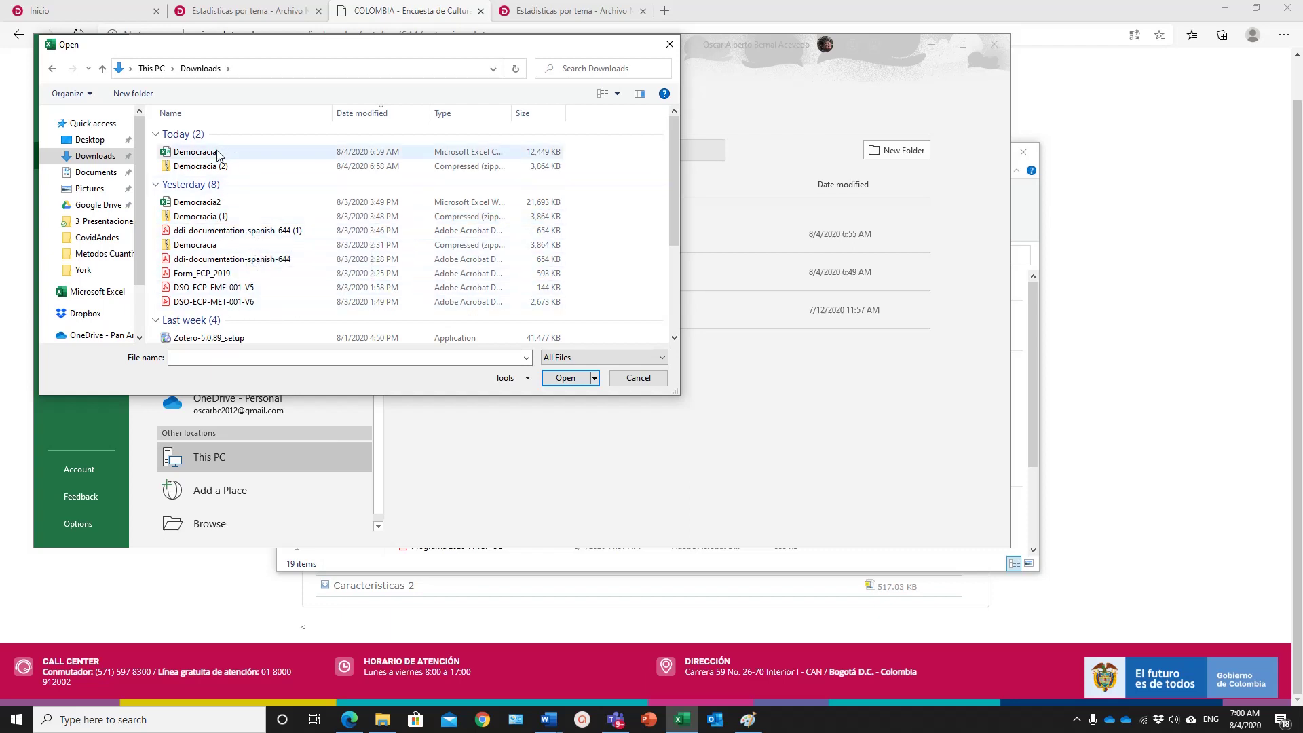
{"action": "left_click", "coordinate": [262, 151]}
{"action": "left_click", "coordinate": [573, 378]}
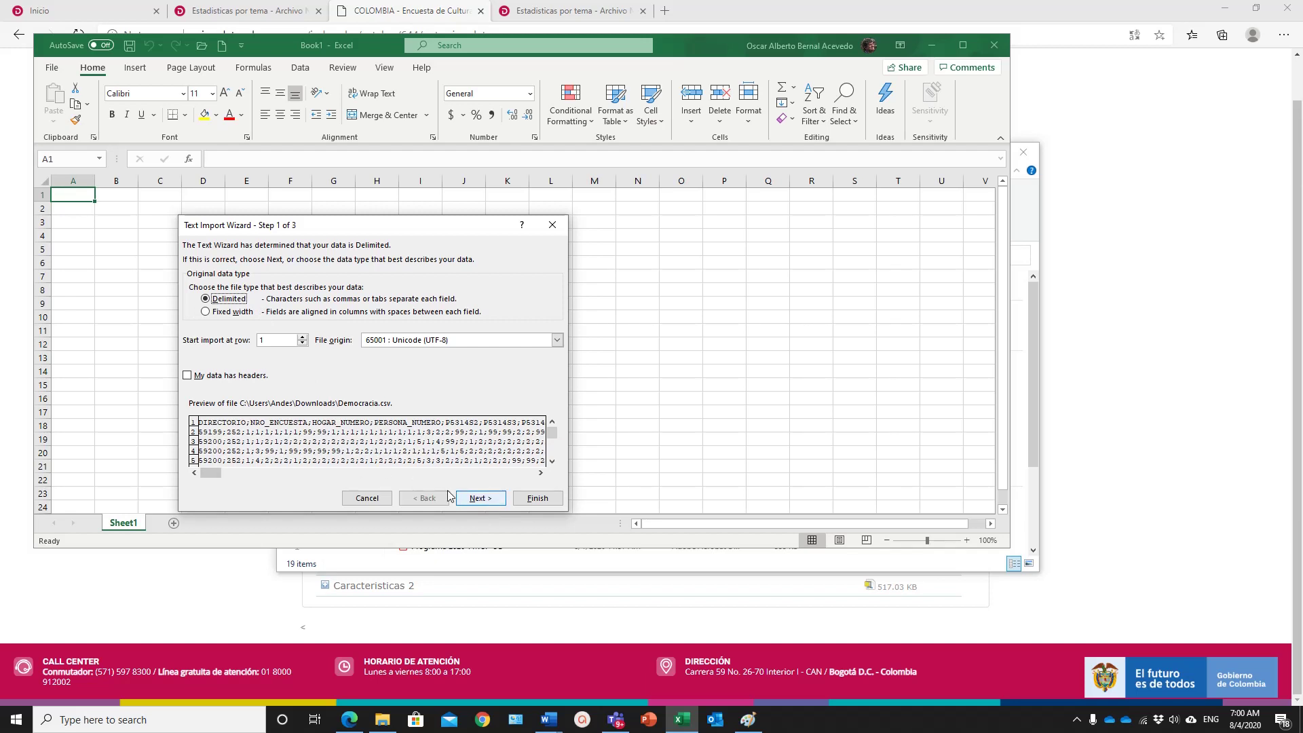
- Import the text as delimited data with Tab and Semicolon as delimiters and General column format, and maximize the resulting workbook window
{"action": "left_click", "coordinate": [483, 500]}
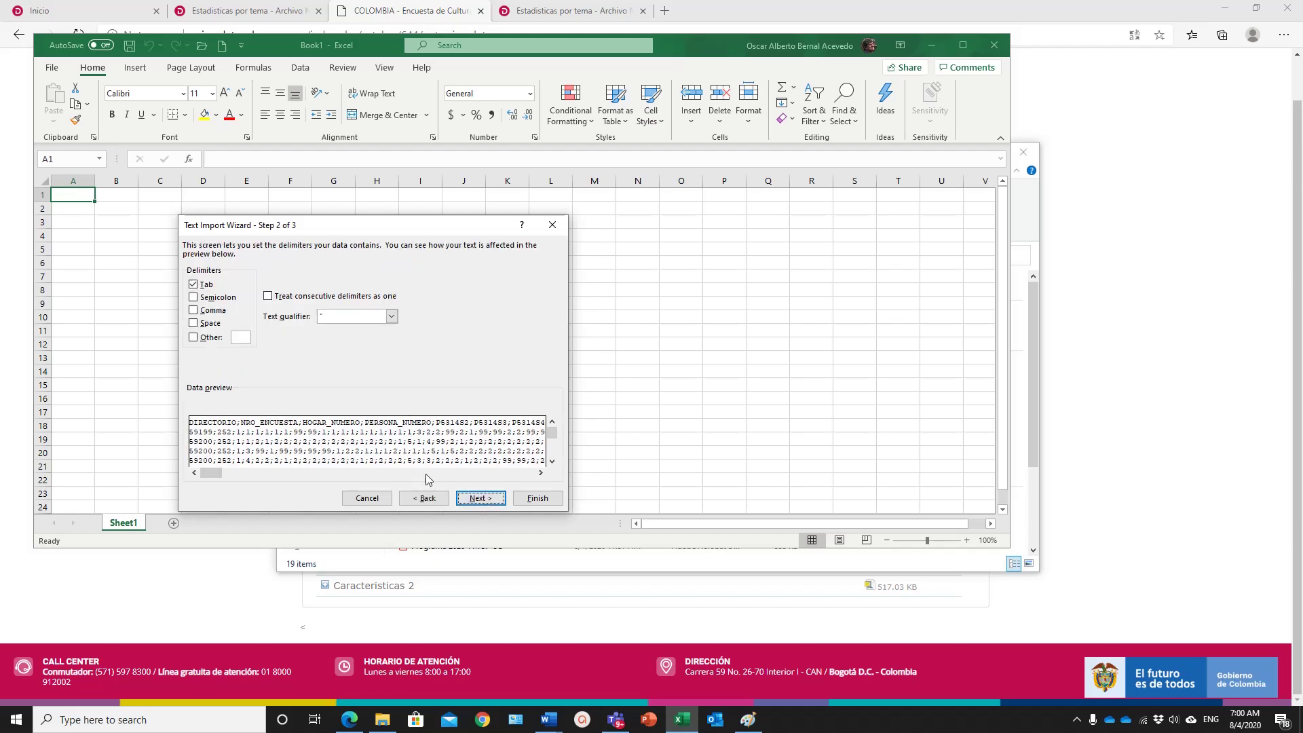
{"action": "left_click", "coordinate": [194, 298]}
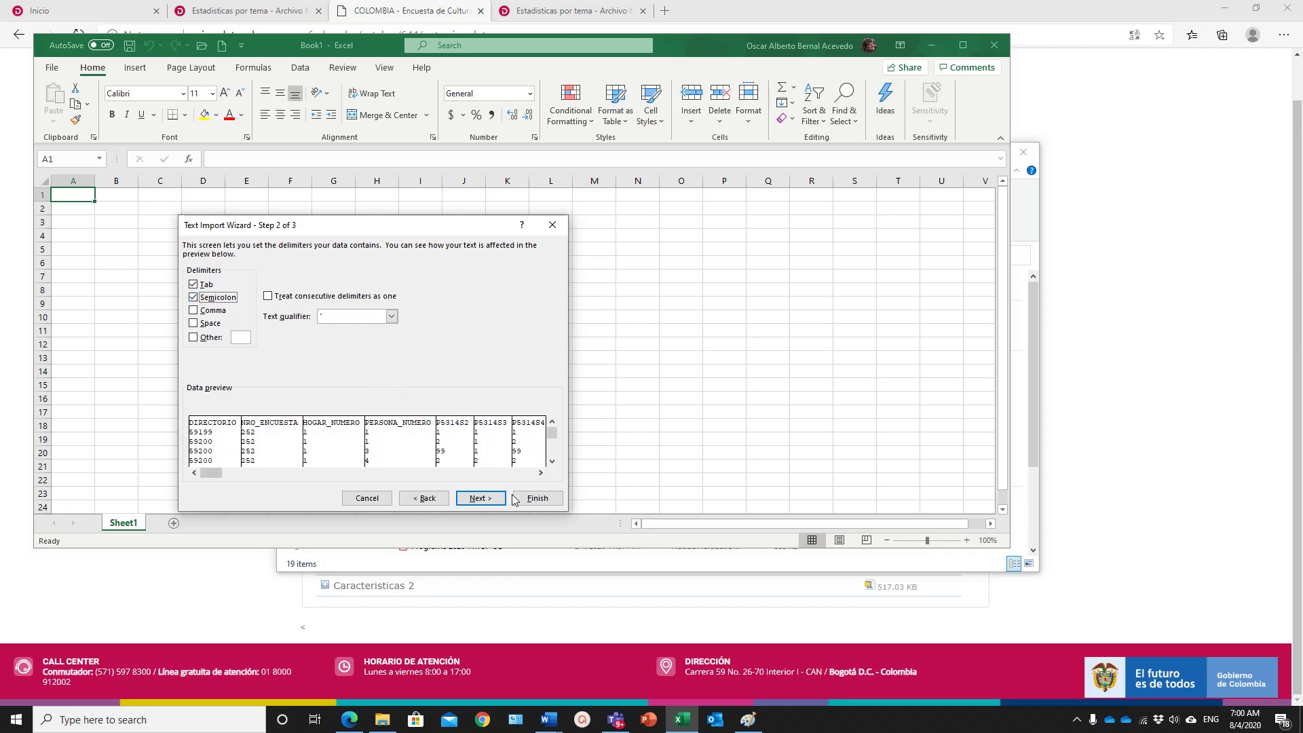
{"action": "left_click", "coordinate": [483, 499]}
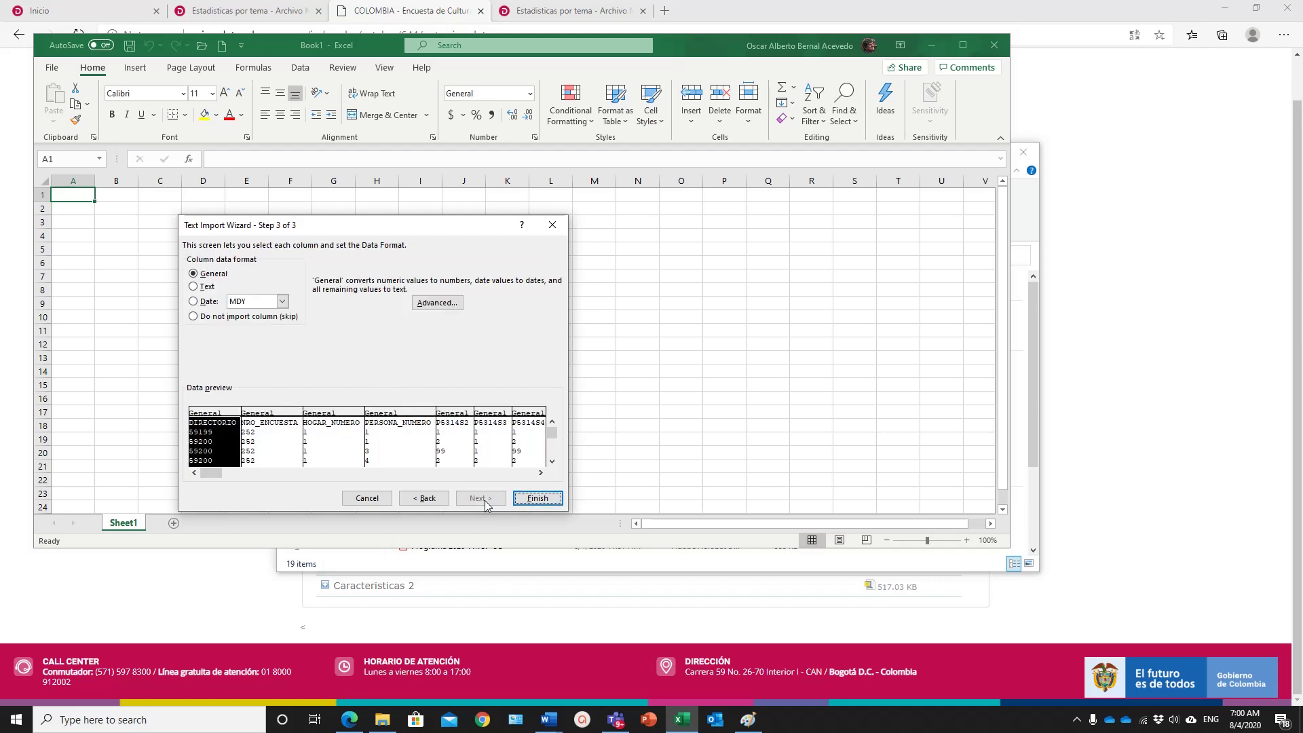
{"action": "left_click", "coordinate": [551, 500]}
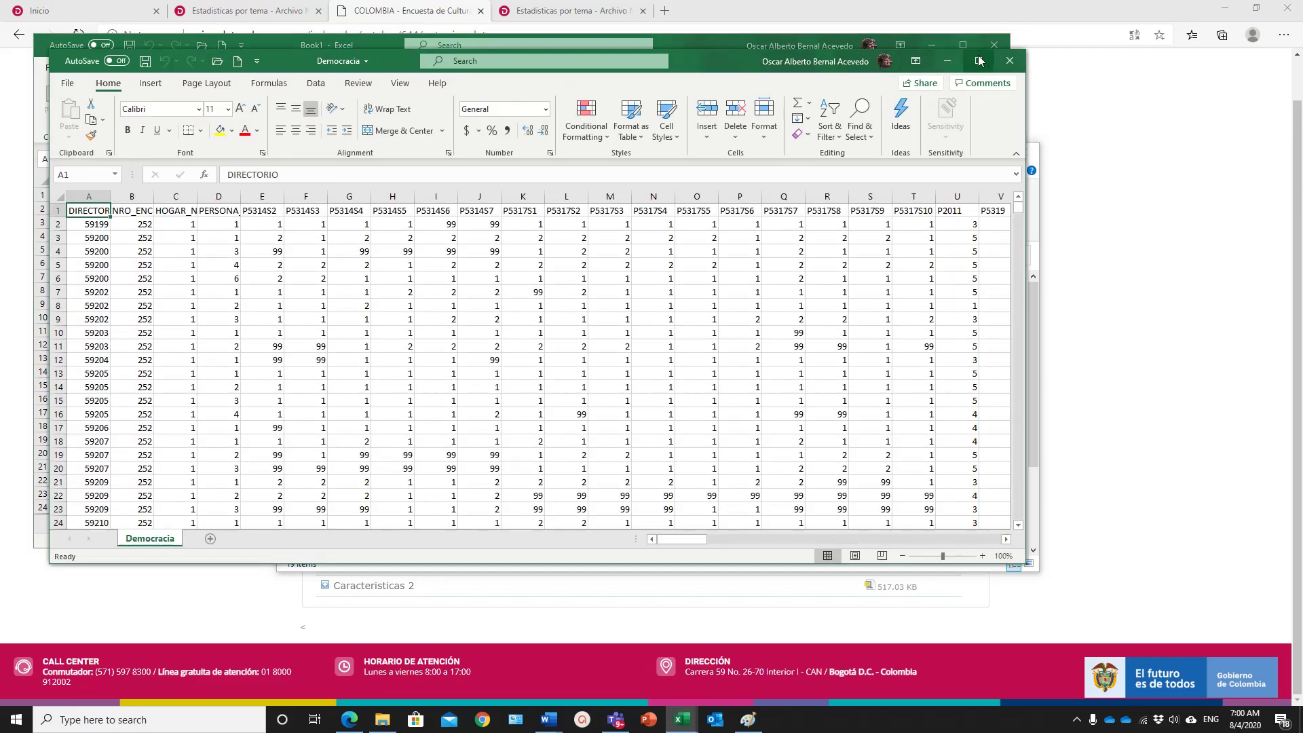
{"action": "left_click", "coordinate": [979, 61]}
- Save the imported data in the Downloads folder as an Excel Workbook (*.xlsx) named Democracia
{"action": "left_click", "coordinate": [19, 36]}
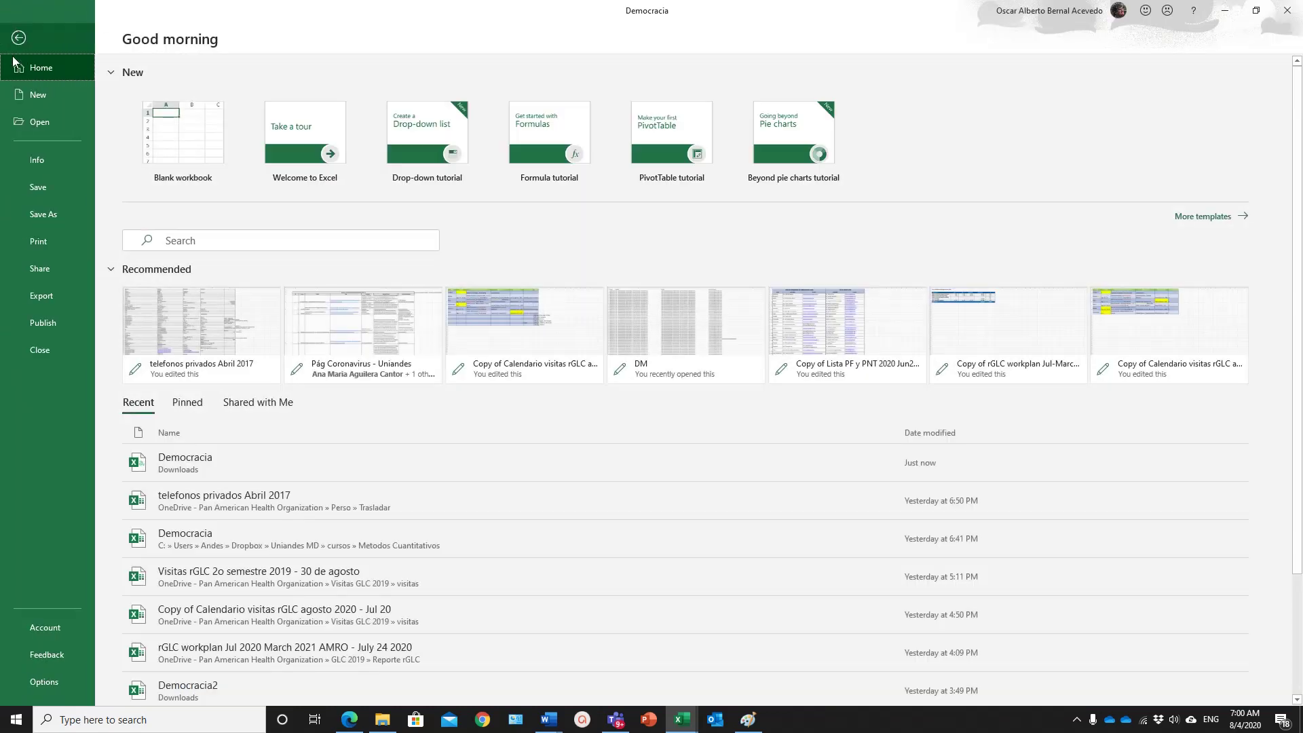
{"action": "left_click", "coordinate": [58, 216]}
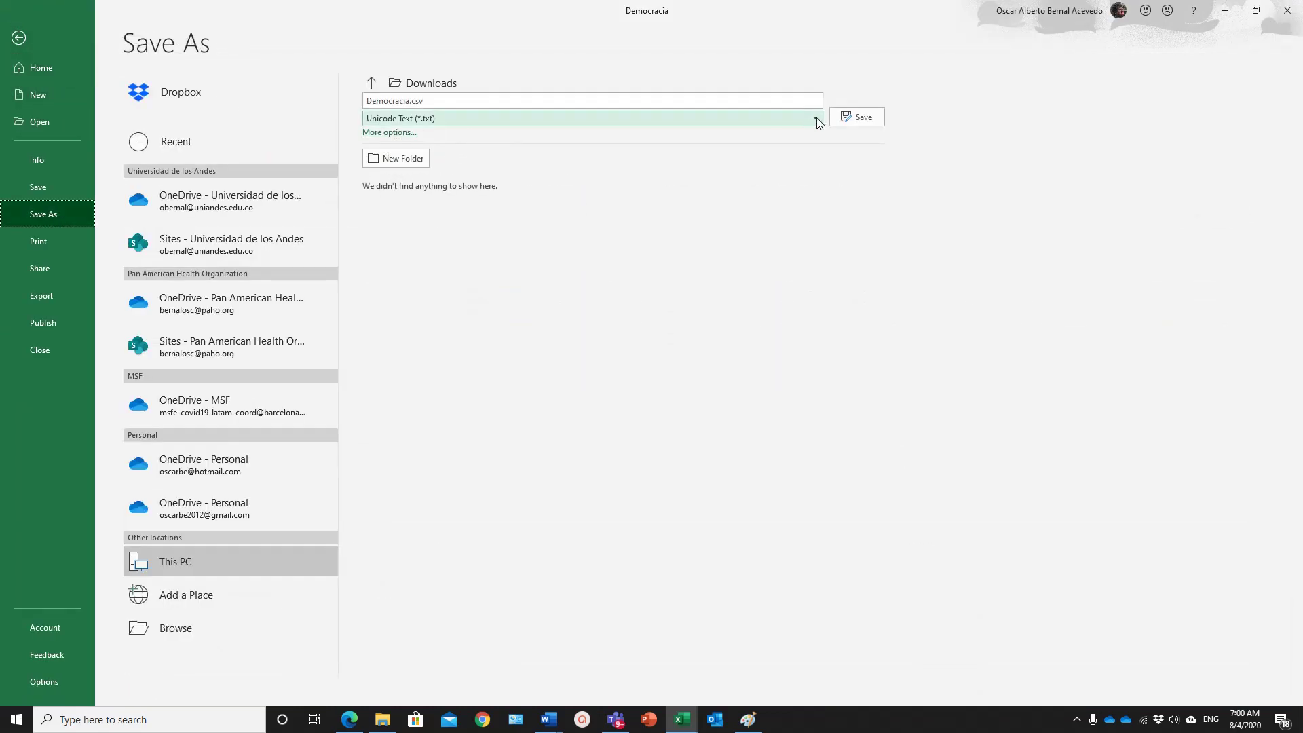
{"action": "left_click", "coordinate": [456, 103]}
{"action": "left_click", "coordinate": [456, 102]}
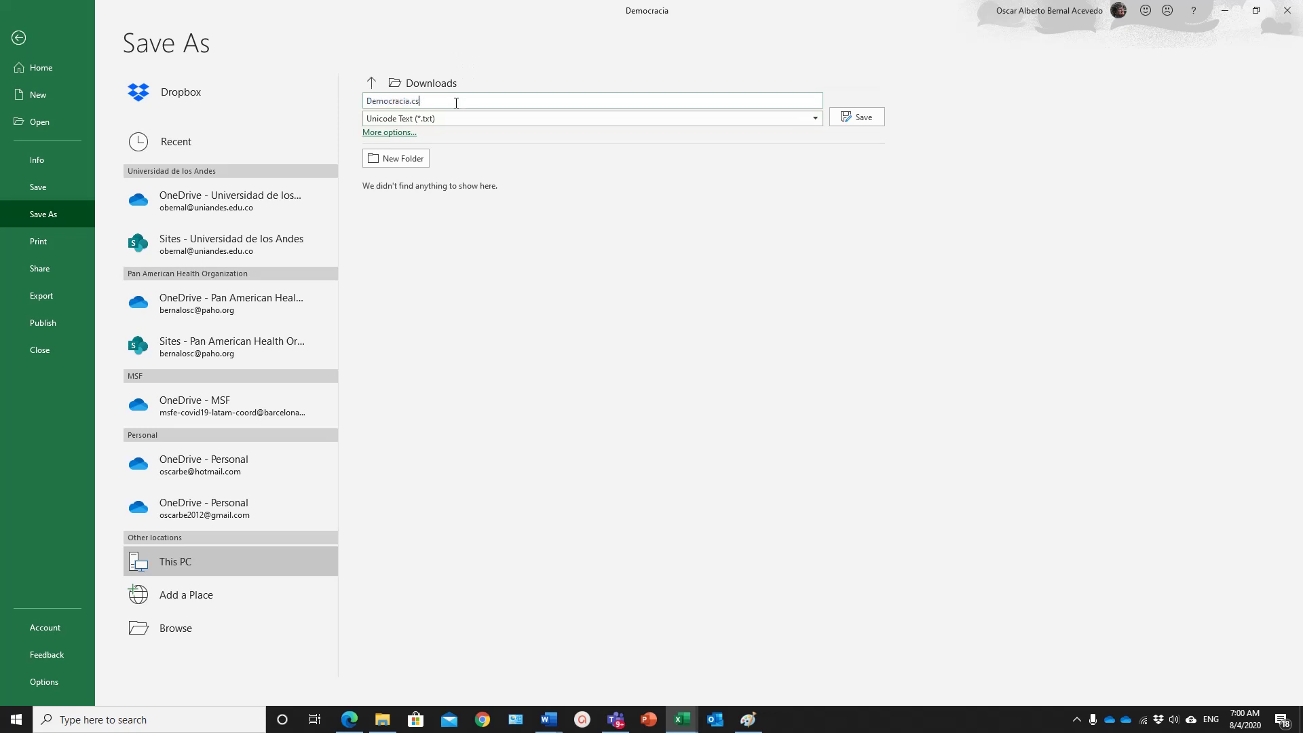
{"action": "left_click", "coordinate": [816, 117]}
{"action": "left_click", "coordinate": [767, 139]}
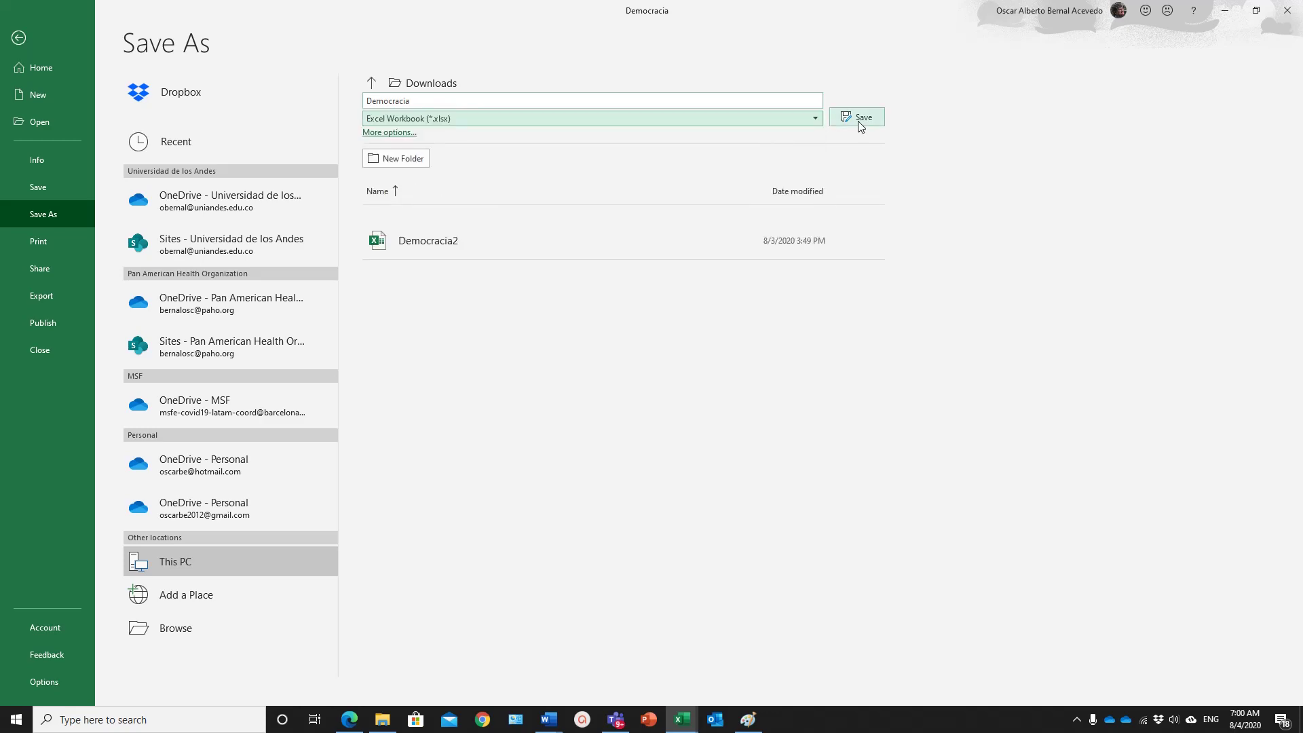
{"action": "left_click", "coordinate": [858, 119]}
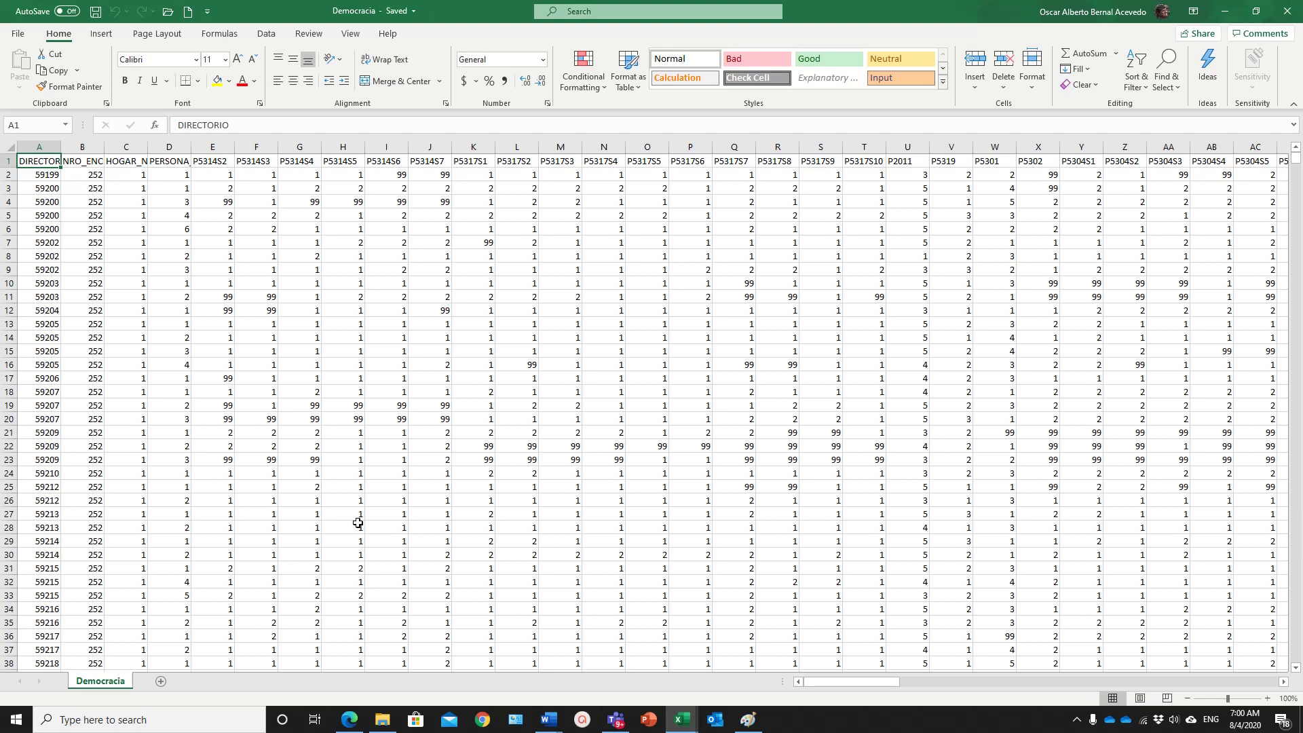
- Examine the data rows of the Democracia sheet down to the last record and return to the header row
{"action": "scroll", "coordinate": [358, 522], "scroll_direction": "down", "scroll_amount": 20}
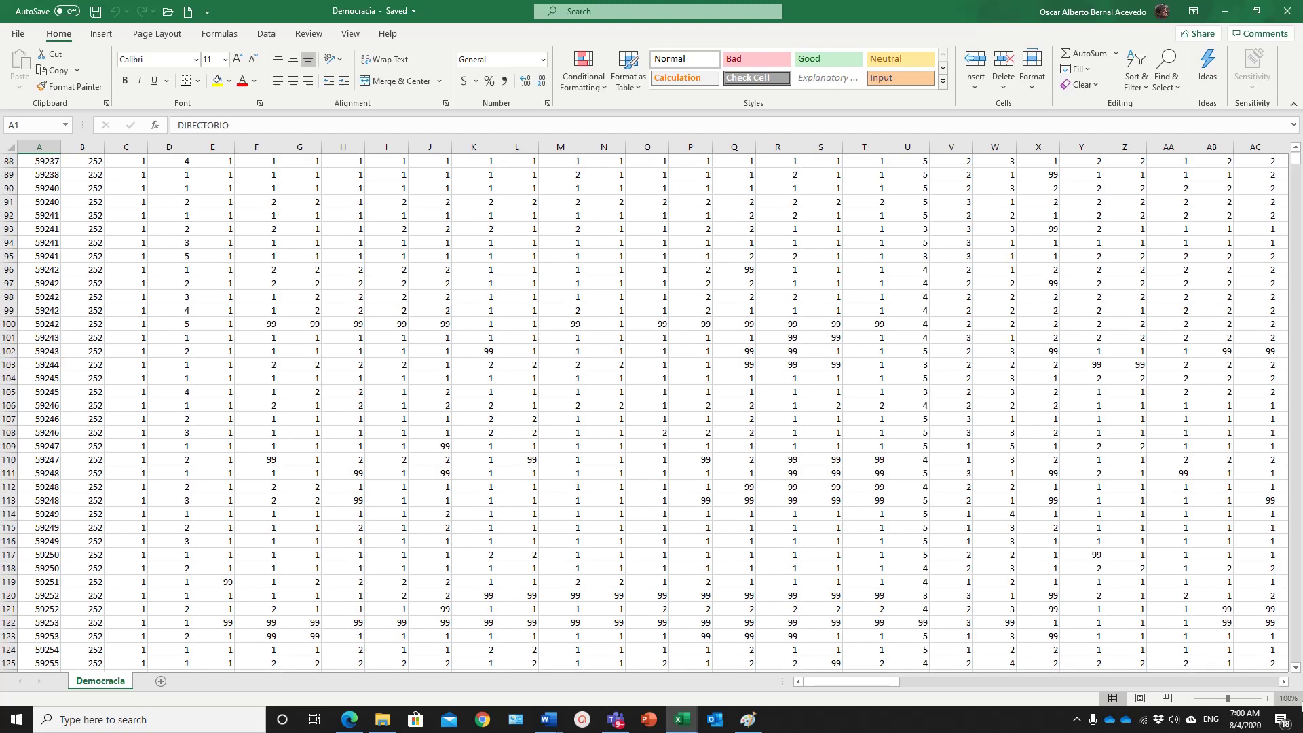
{"action": "left_click_drag", "start_coordinate": [1298, 657], "coordinate": [1298, 657]}
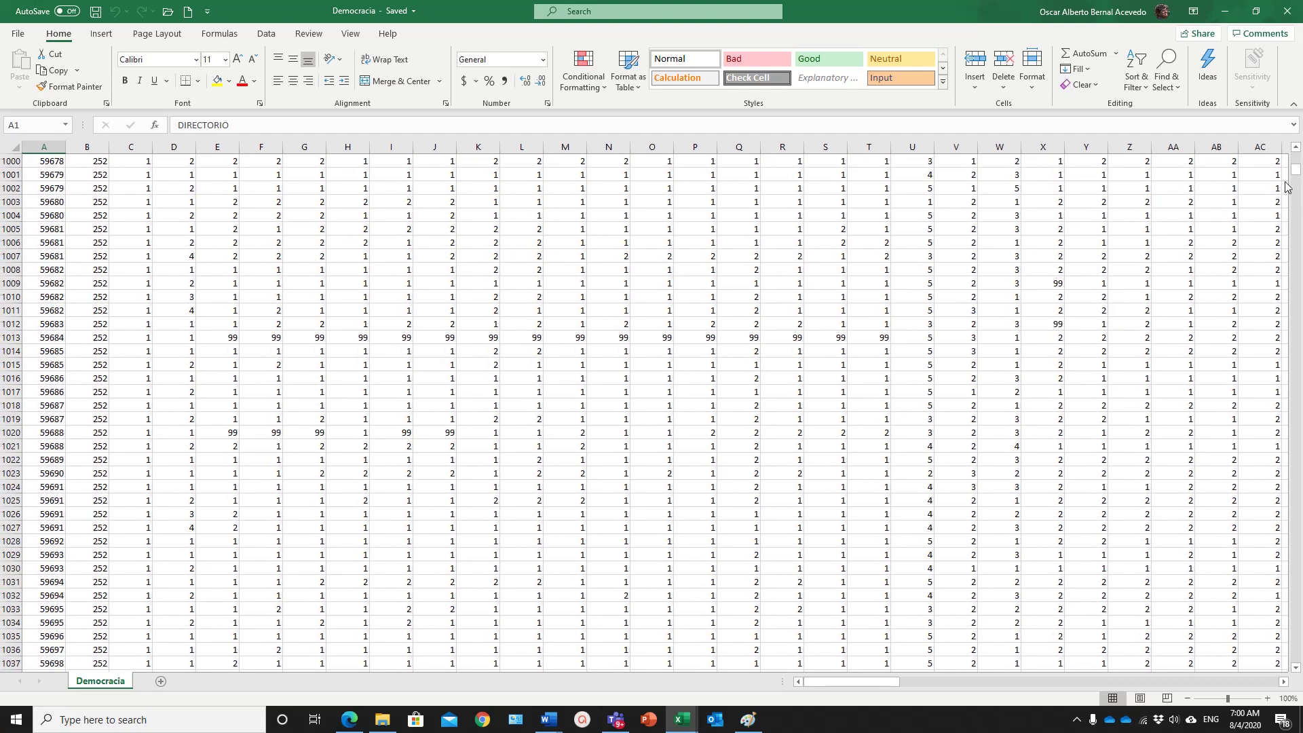
{"action": "left_click_drag", "start_coordinate": [1298, 175], "coordinate": [1293, 652]}
{"action": "scroll", "coordinate": [36, 650], "scroll_direction": "down", "scroll_amount": 20}
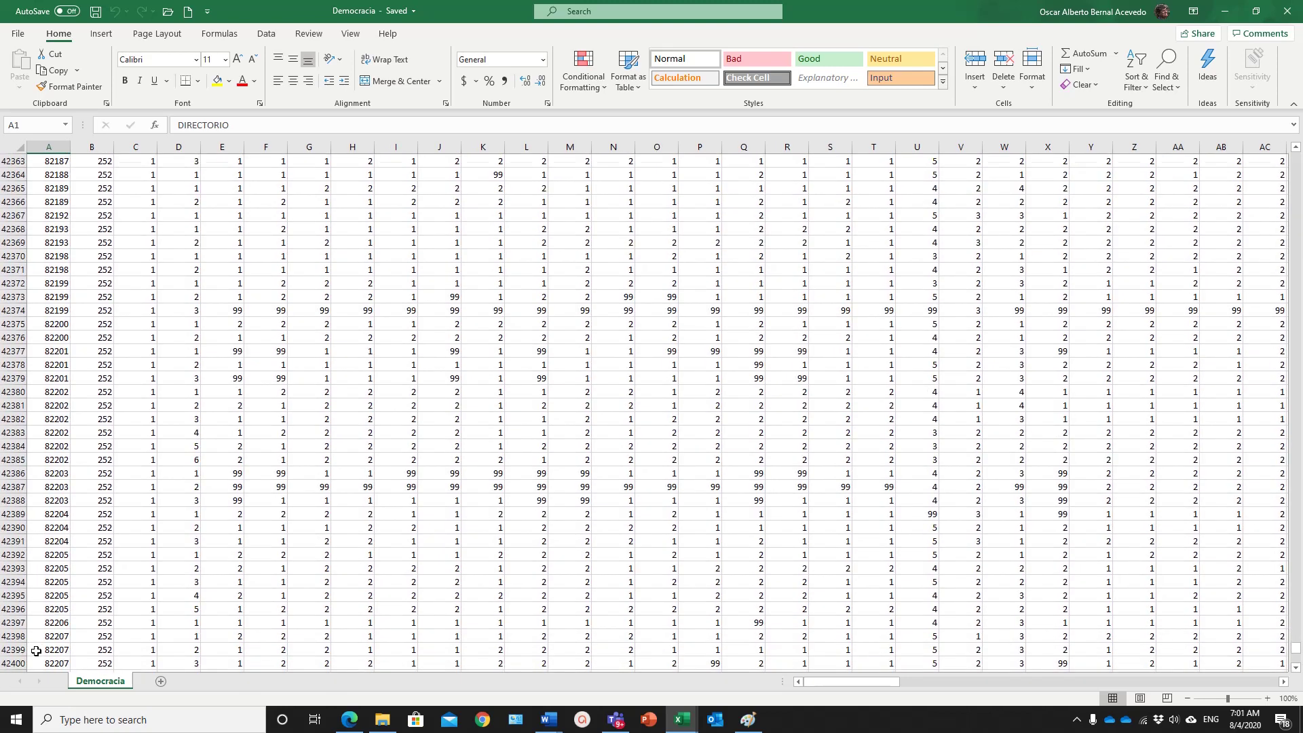
{"action": "scroll", "coordinate": [36, 650], "scroll_direction": "down", "scroll_amount": 20}
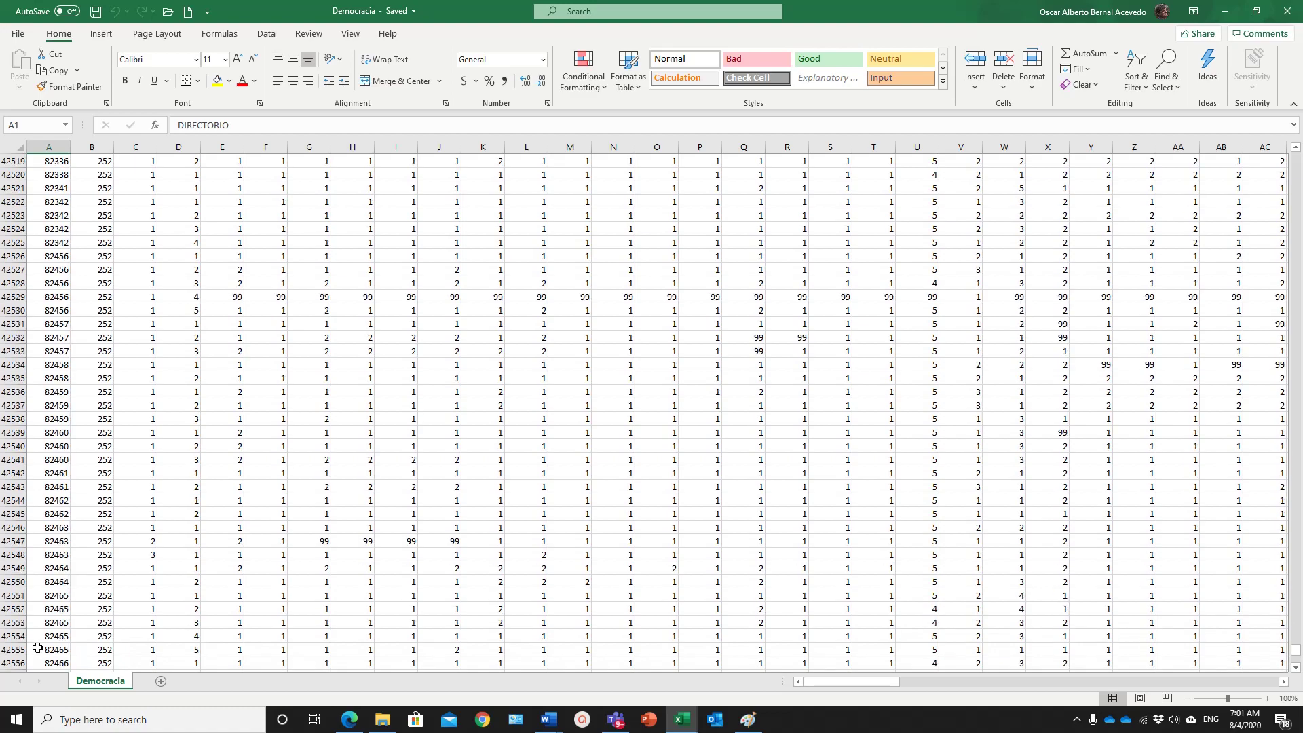
{"action": "scroll", "coordinate": [37, 646], "scroll_direction": "down", "scroll_amount": 20}
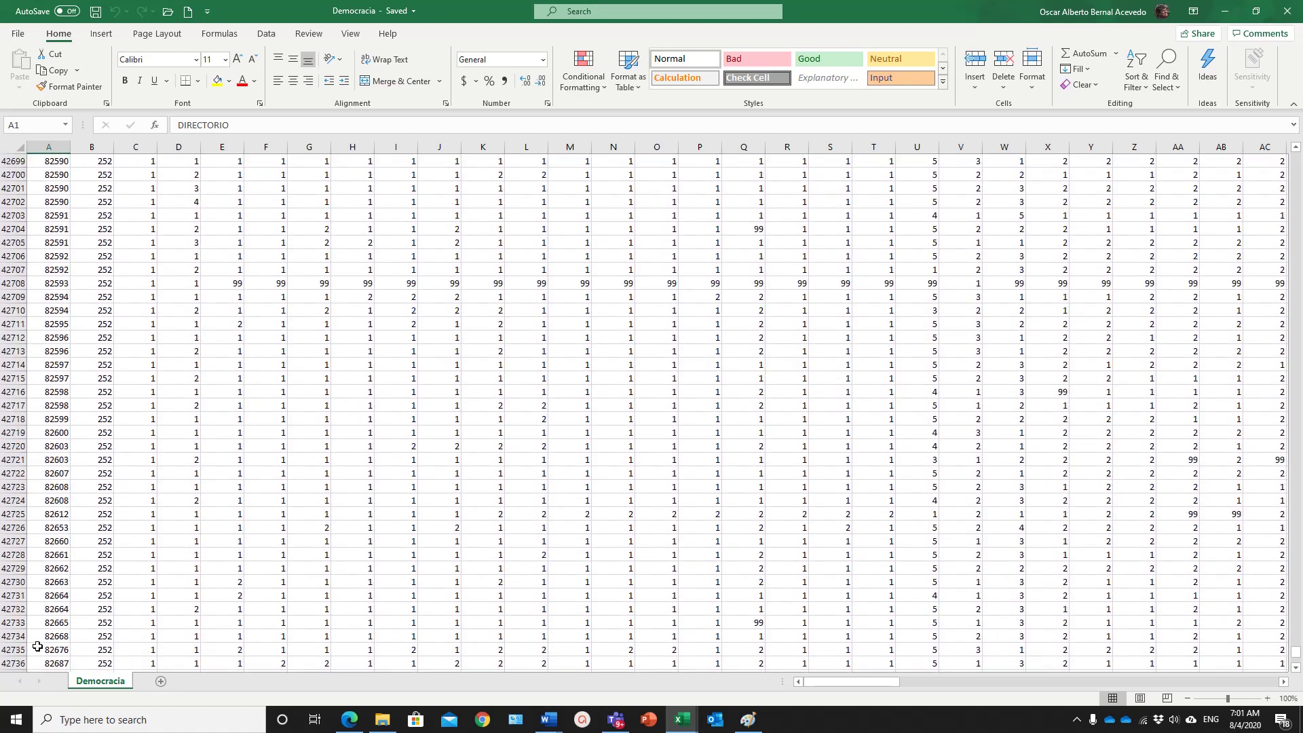
{"action": "scroll", "coordinate": [38, 647], "scroll_direction": "down", "scroll_amount": 20}
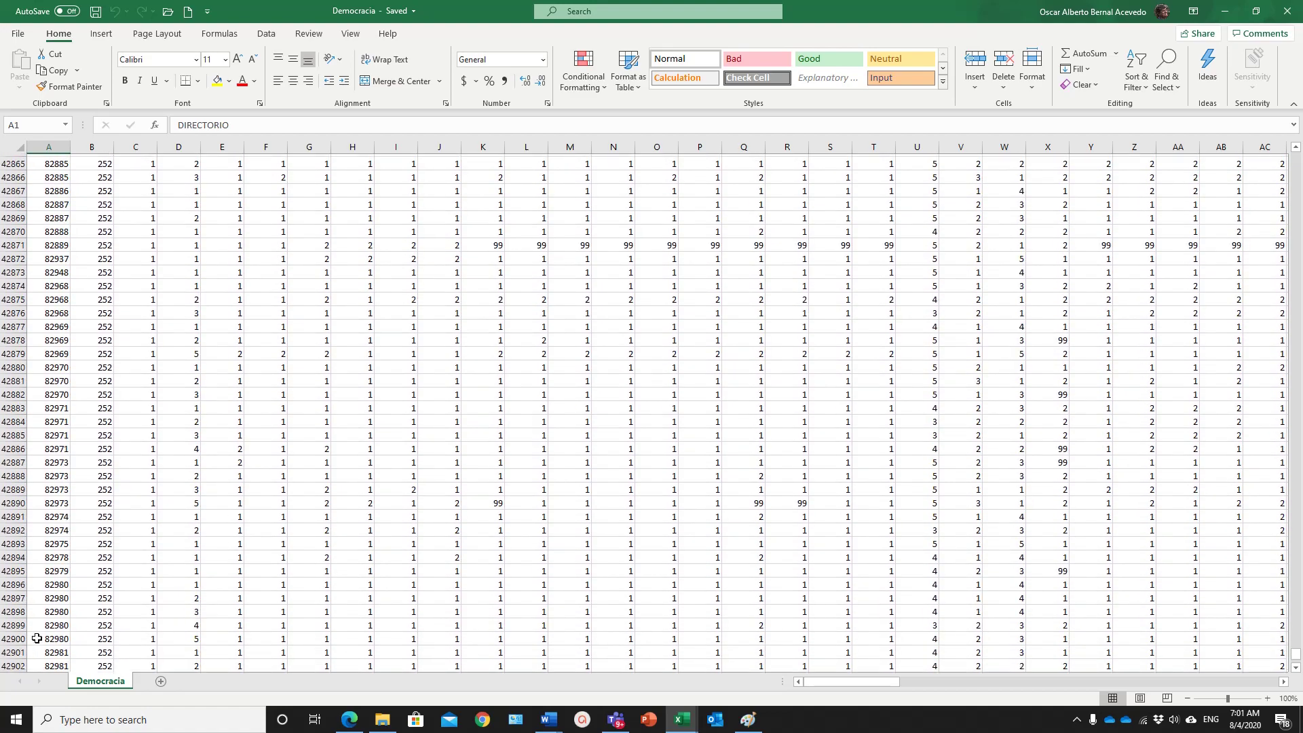
{"action": "scroll", "coordinate": [38, 638], "scroll_direction": "down", "scroll_amount": 20}
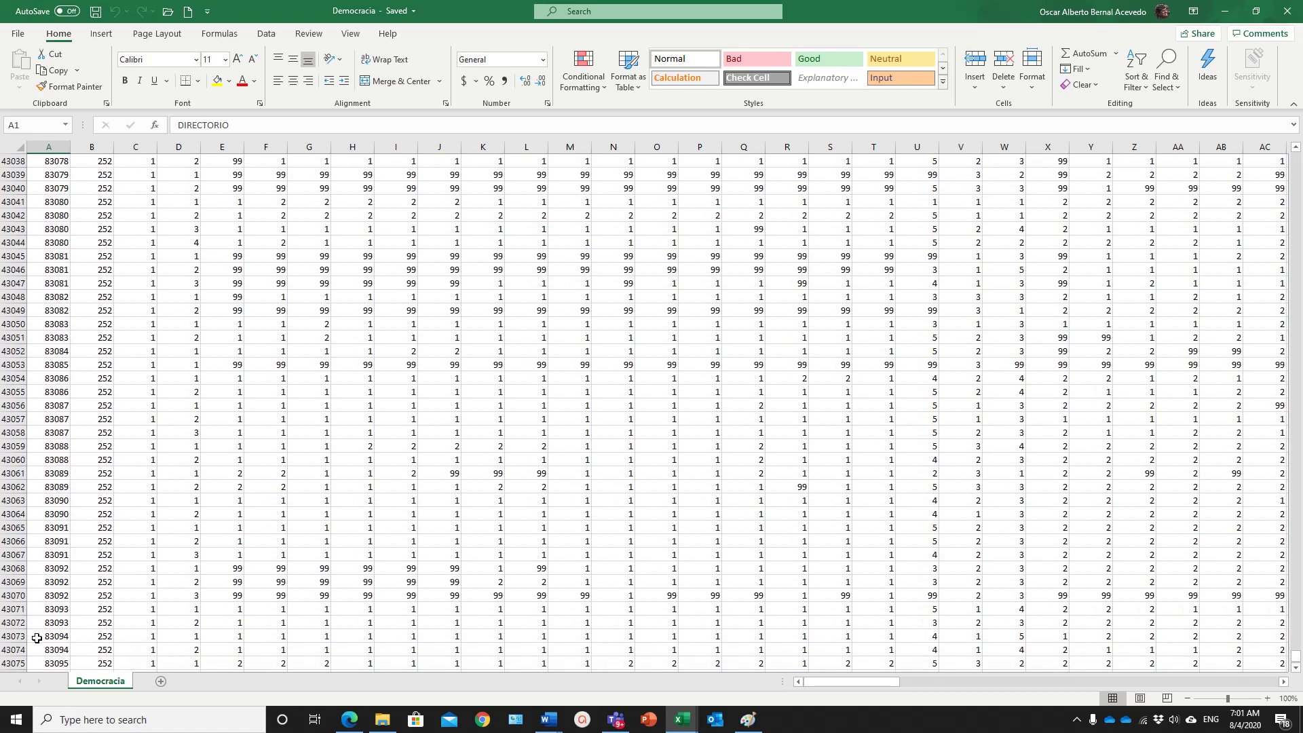
{"action": "scroll", "coordinate": [38, 638], "scroll_direction": "down", "scroll_amount": 3}
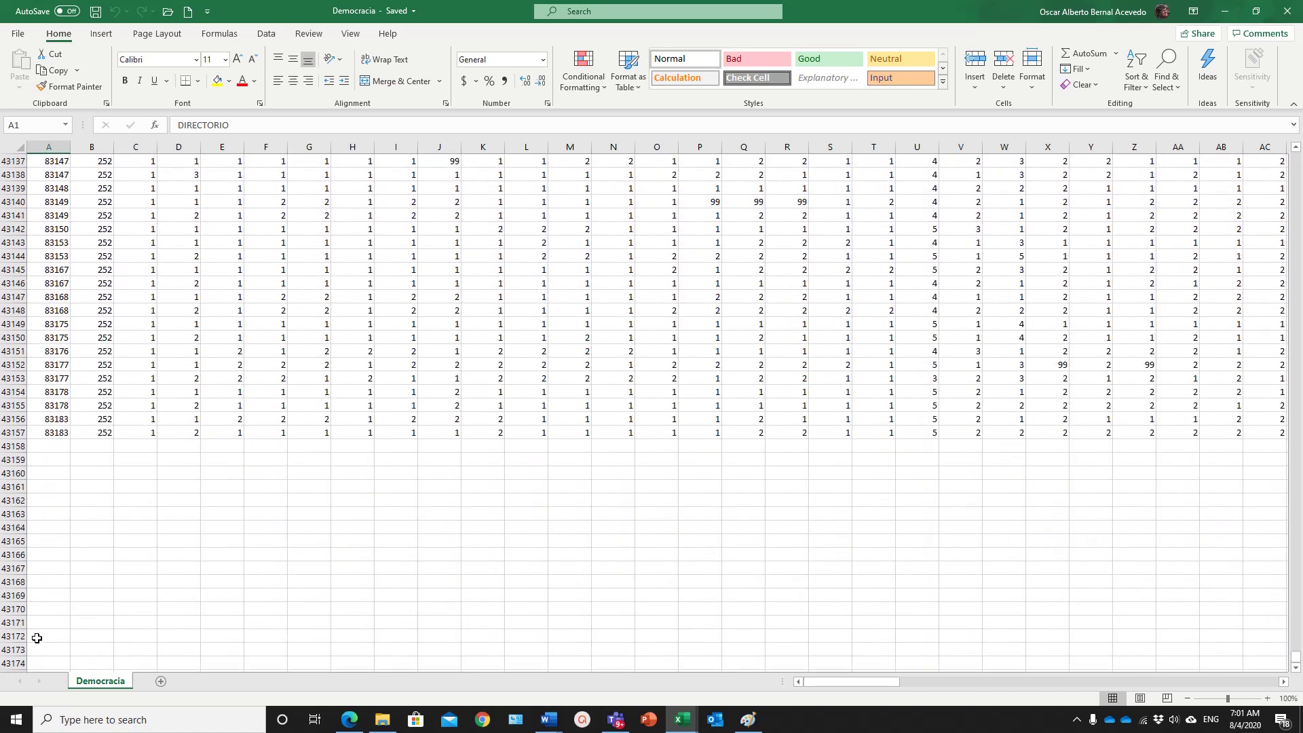
{"action": "left_click", "coordinate": [56, 433]}
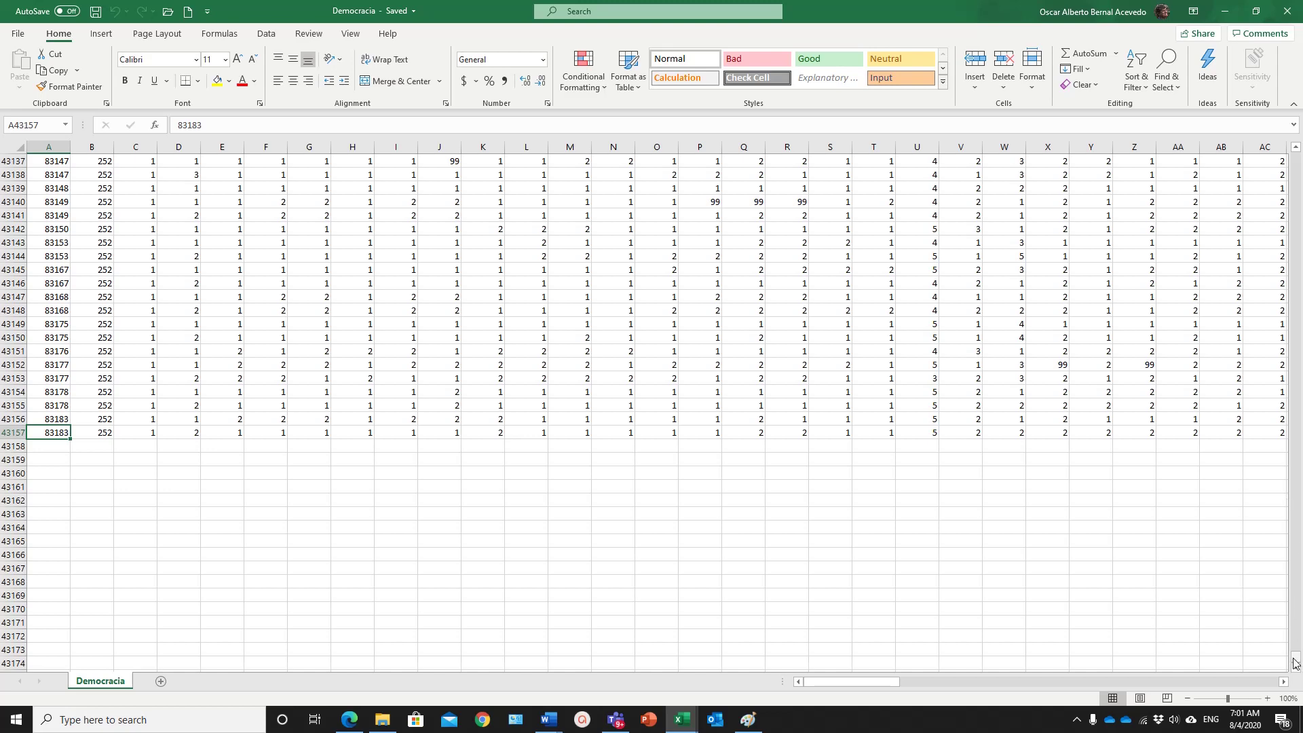
{"action": "left_click_drag", "start_coordinate": [1295, 661], "coordinate": [1243, 158]}
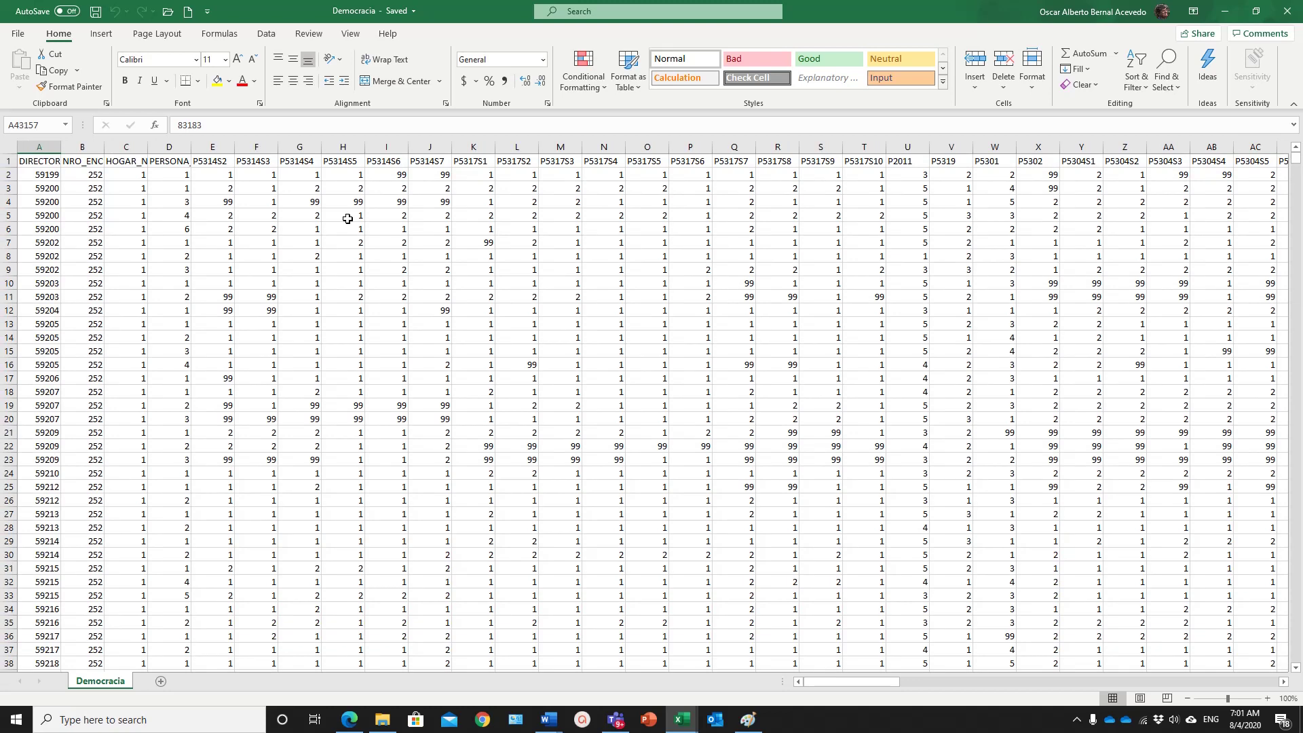
- Inspect the first record's household, person and P5314S2 values, and select the NRO_ENCUESTA header cell
{"action": "left_click", "coordinate": [132, 178]}
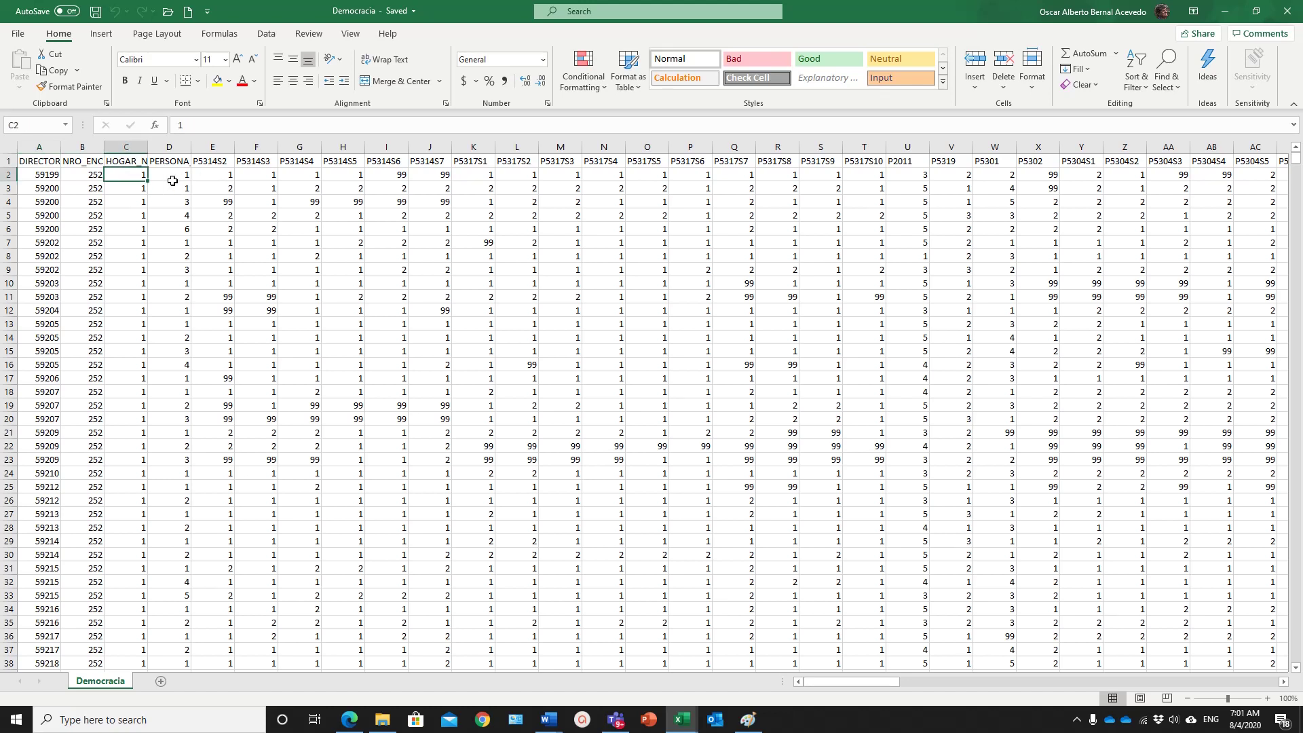
{"action": "left_click", "coordinate": [169, 174]}
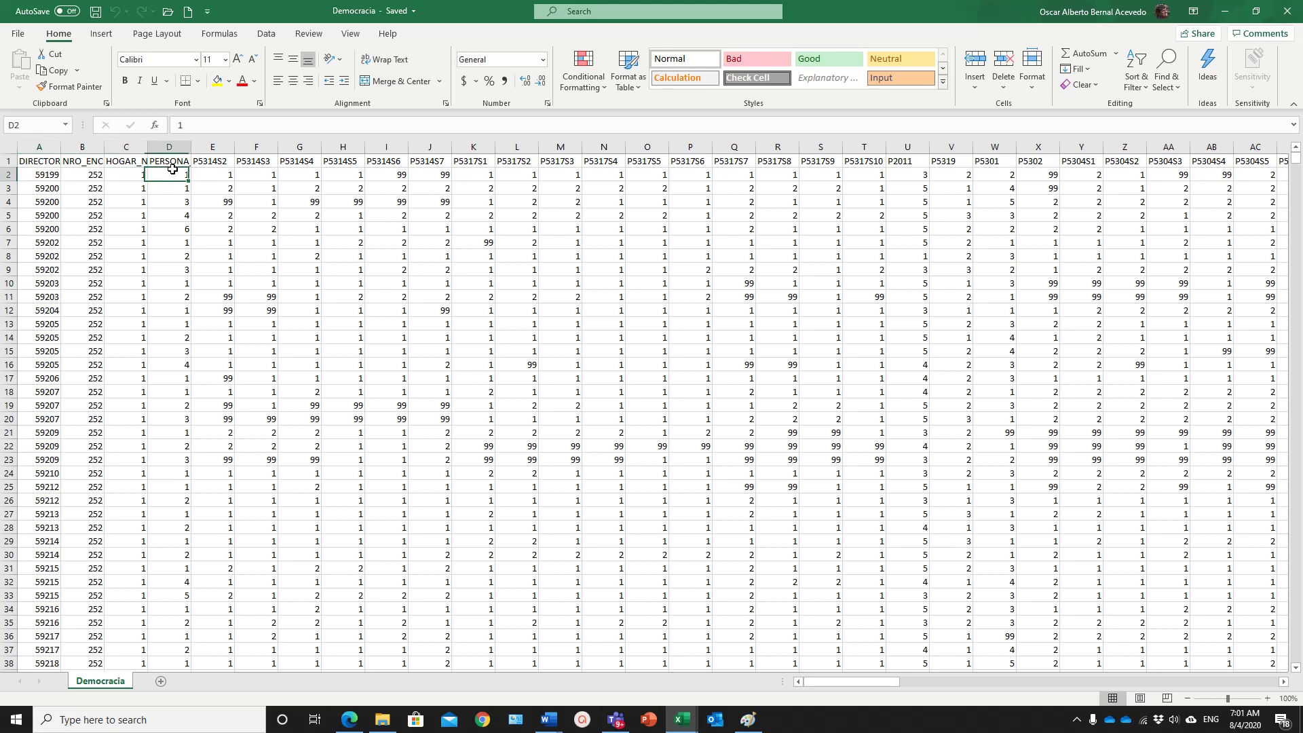
{"action": "left_click", "coordinate": [217, 176]}
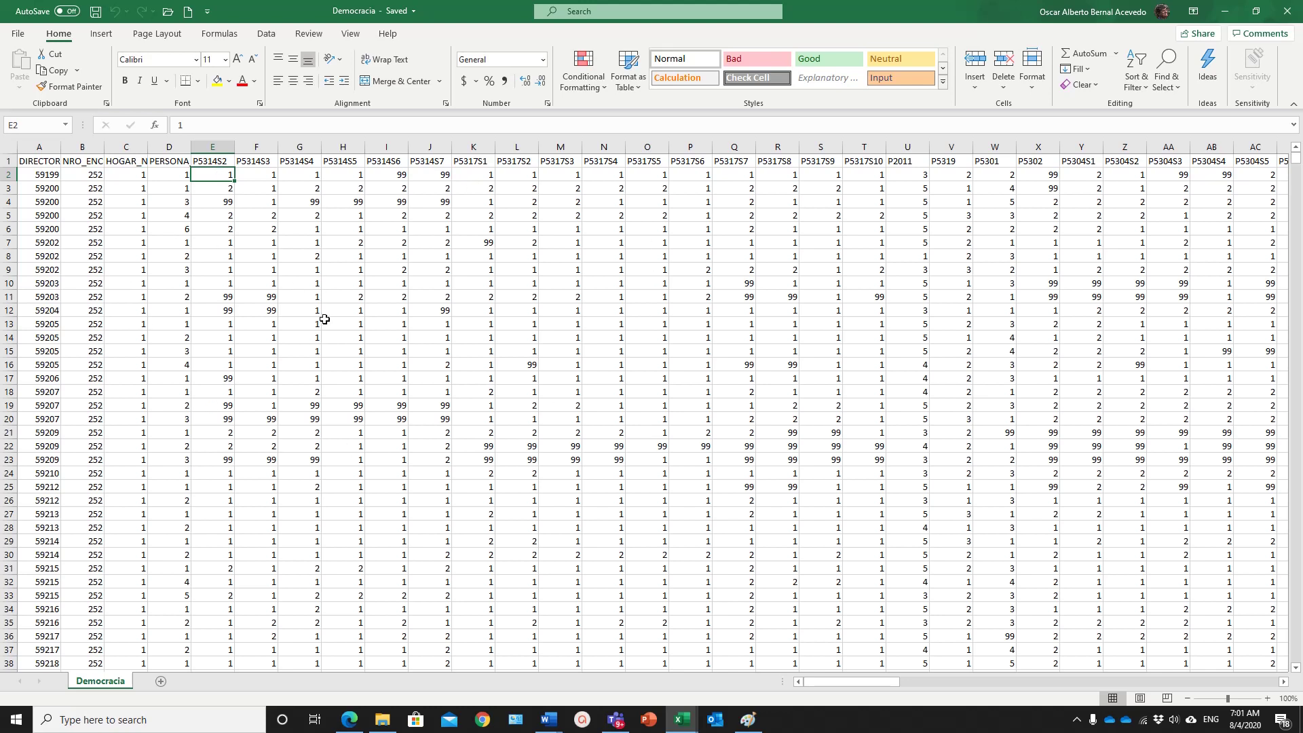
{"action": "left_click", "coordinate": [73, 161]}
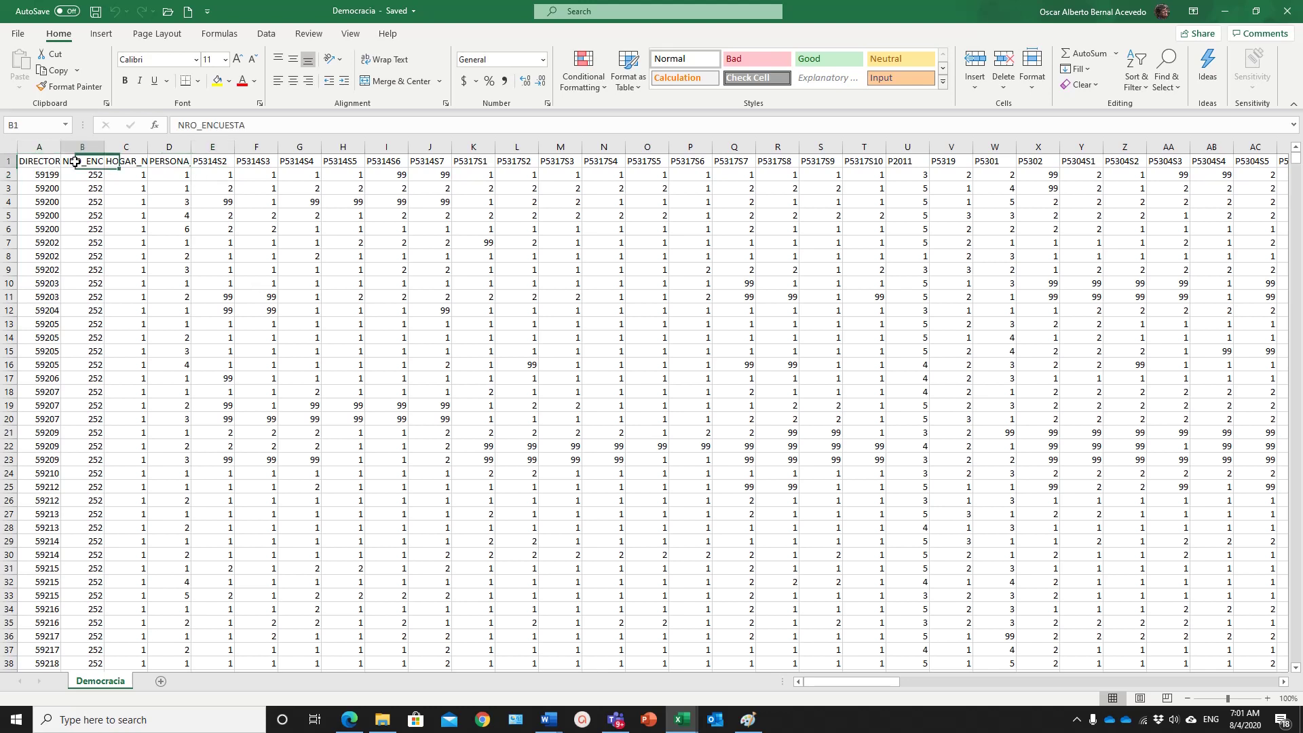
{"action": "left_click", "coordinate": [1147, 89]}
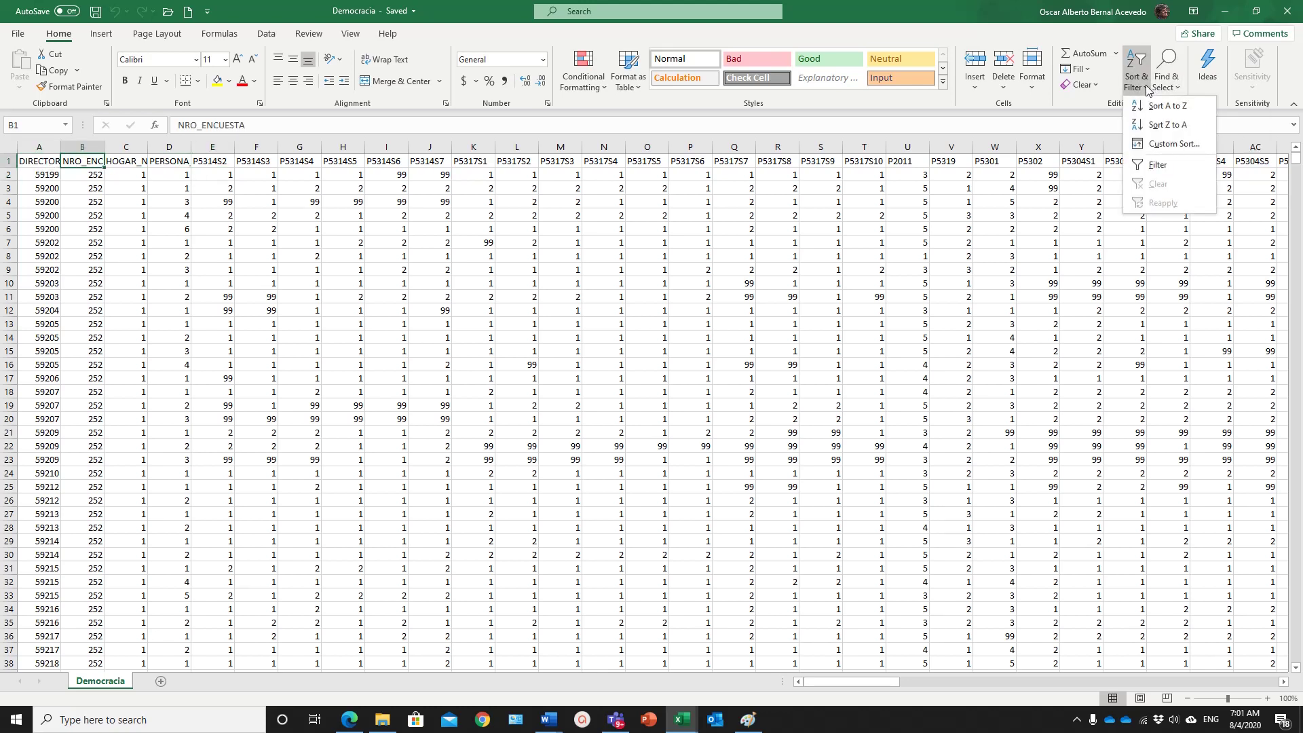
{"action": "left_click", "coordinate": [1154, 144]}
{"action": "left_click", "coordinate": [507, 415]}
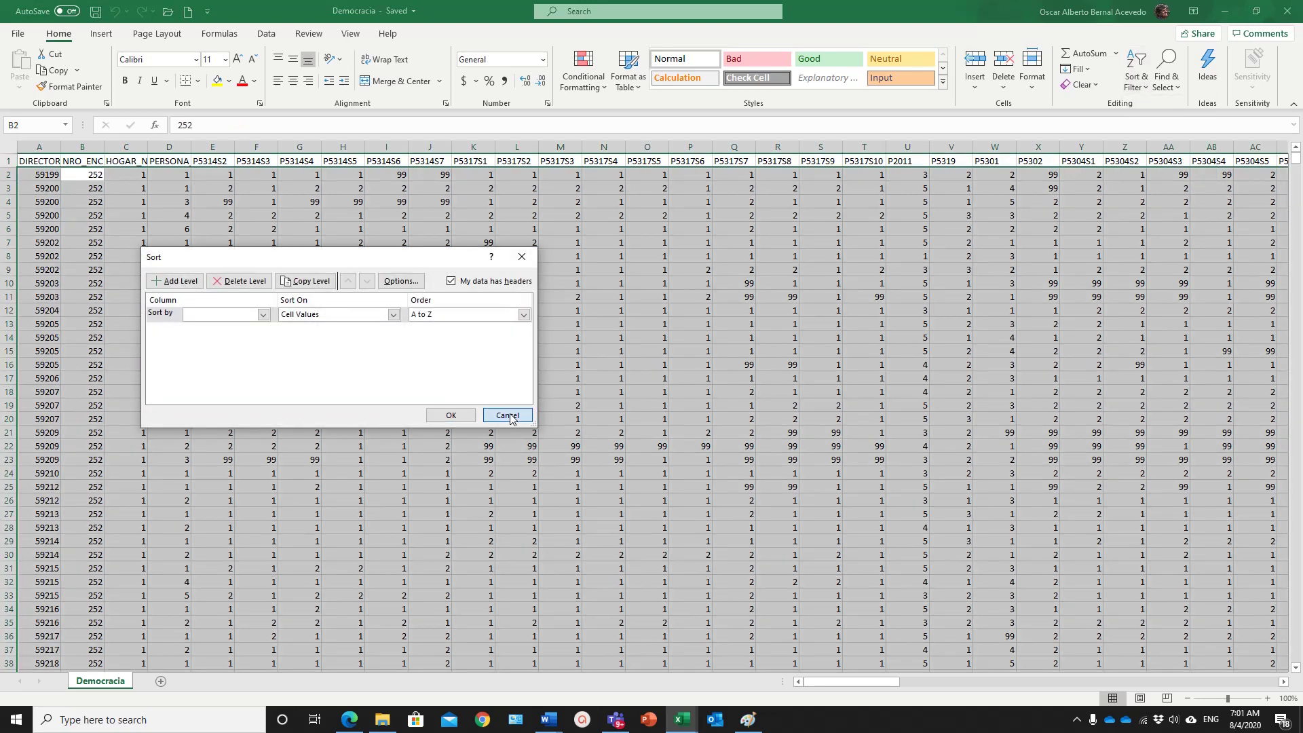
- Turn on filtering for the header row and review the available filter values of HOGAR_NUMERO and P5314S2
{"action": "left_click", "coordinate": [1147, 94]}
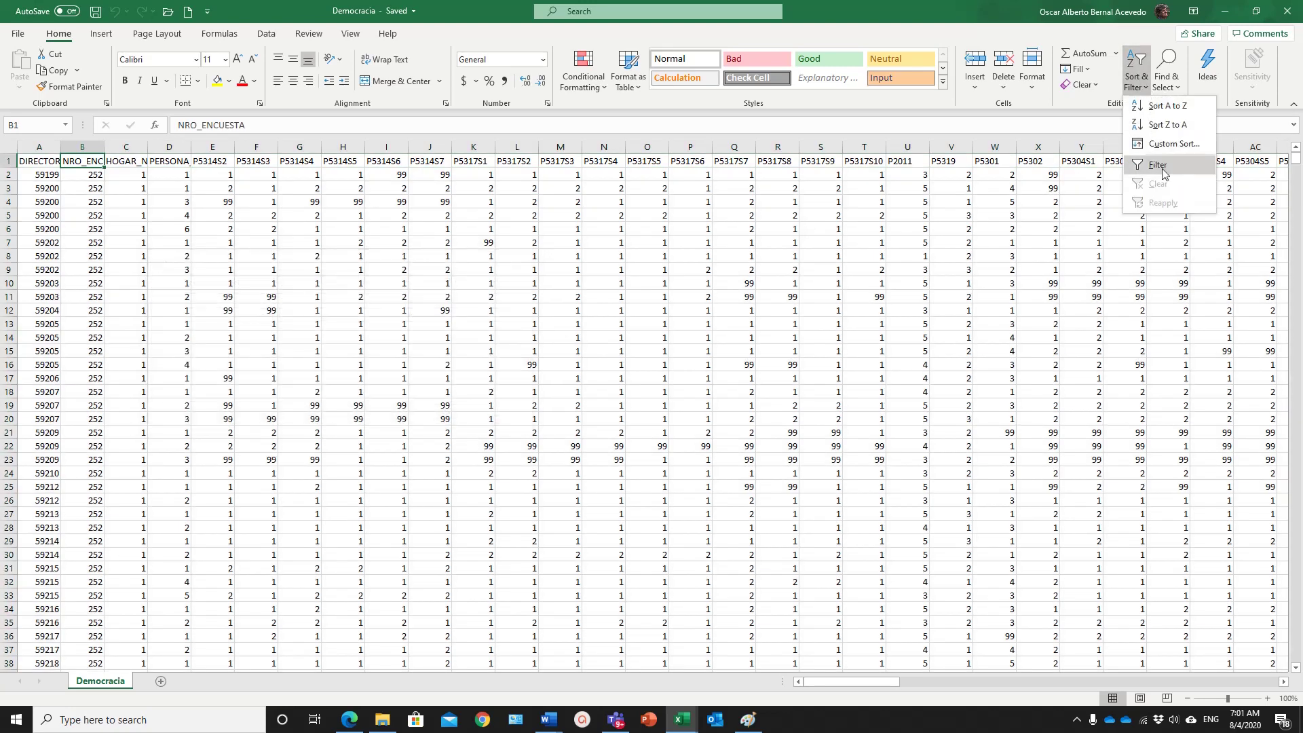
{"action": "left_click", "coordinate": [1160, 166]}
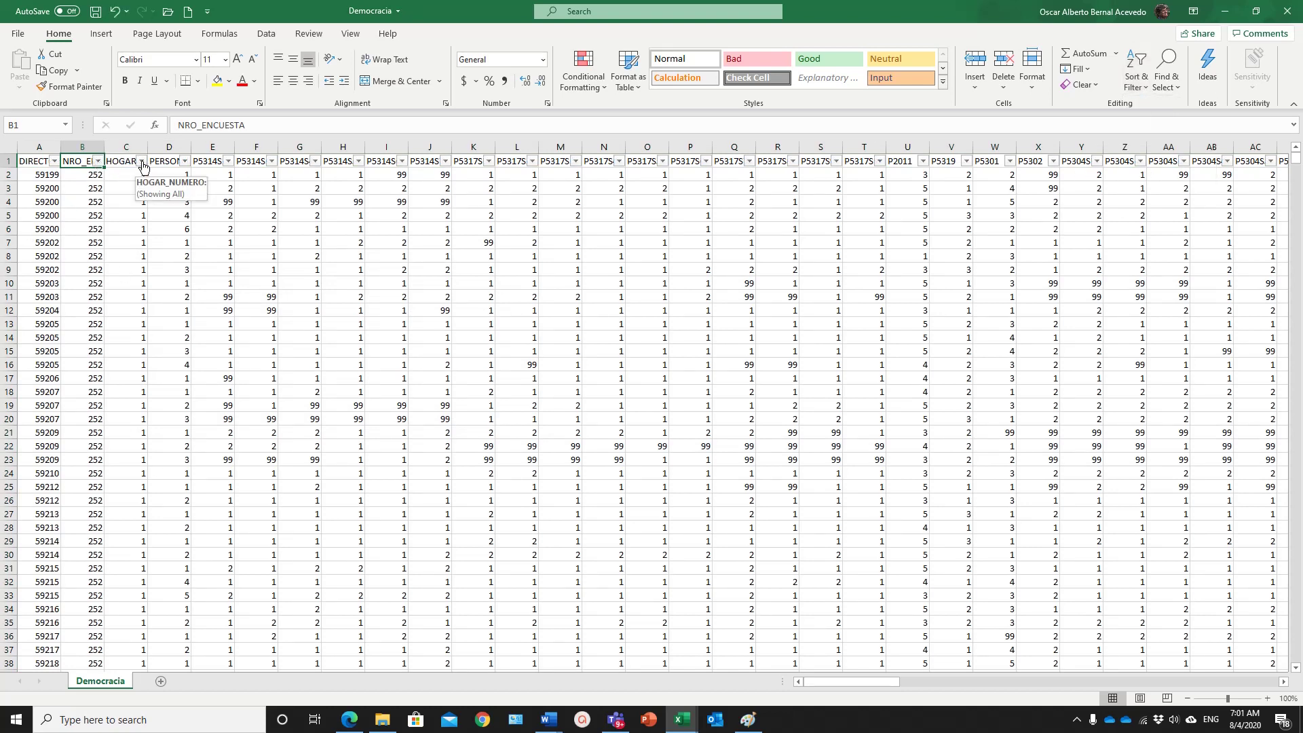
{"action": "left_click", "coordinate": [141, 162]}
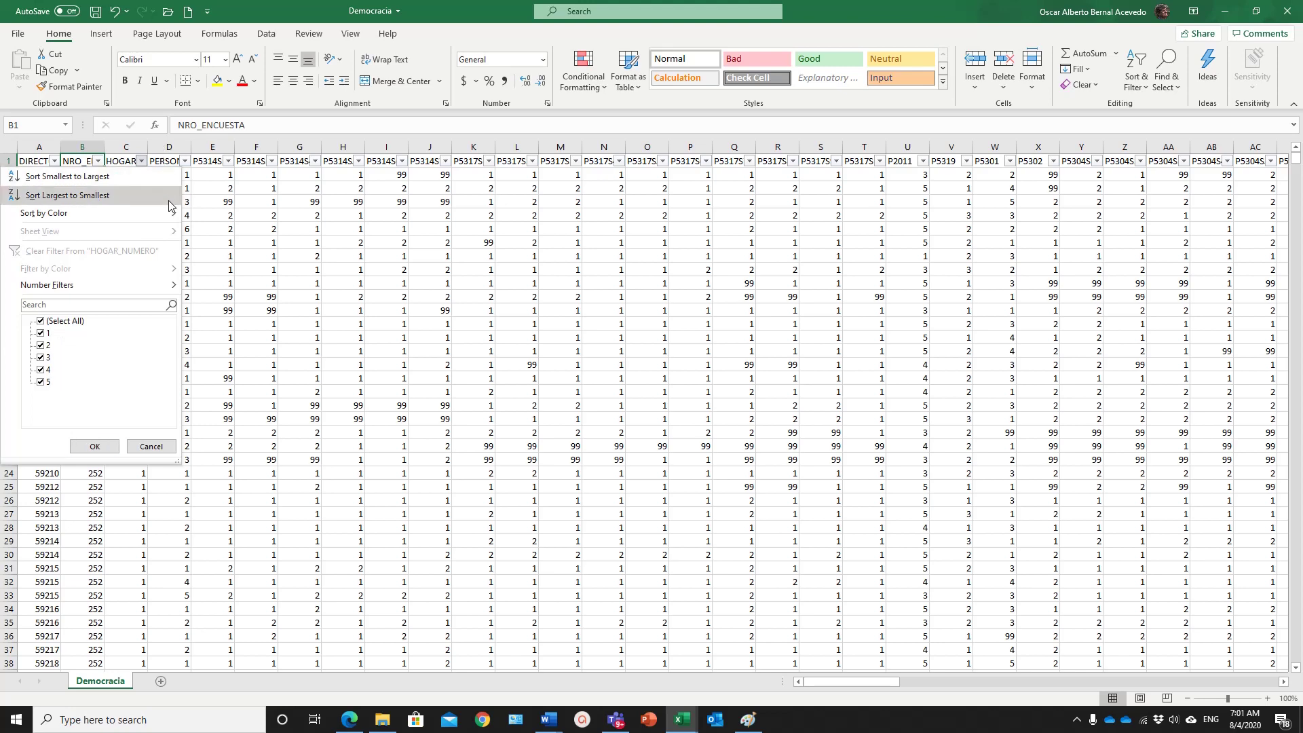
{"action": "left_click", "coordinate": [153, 446]}
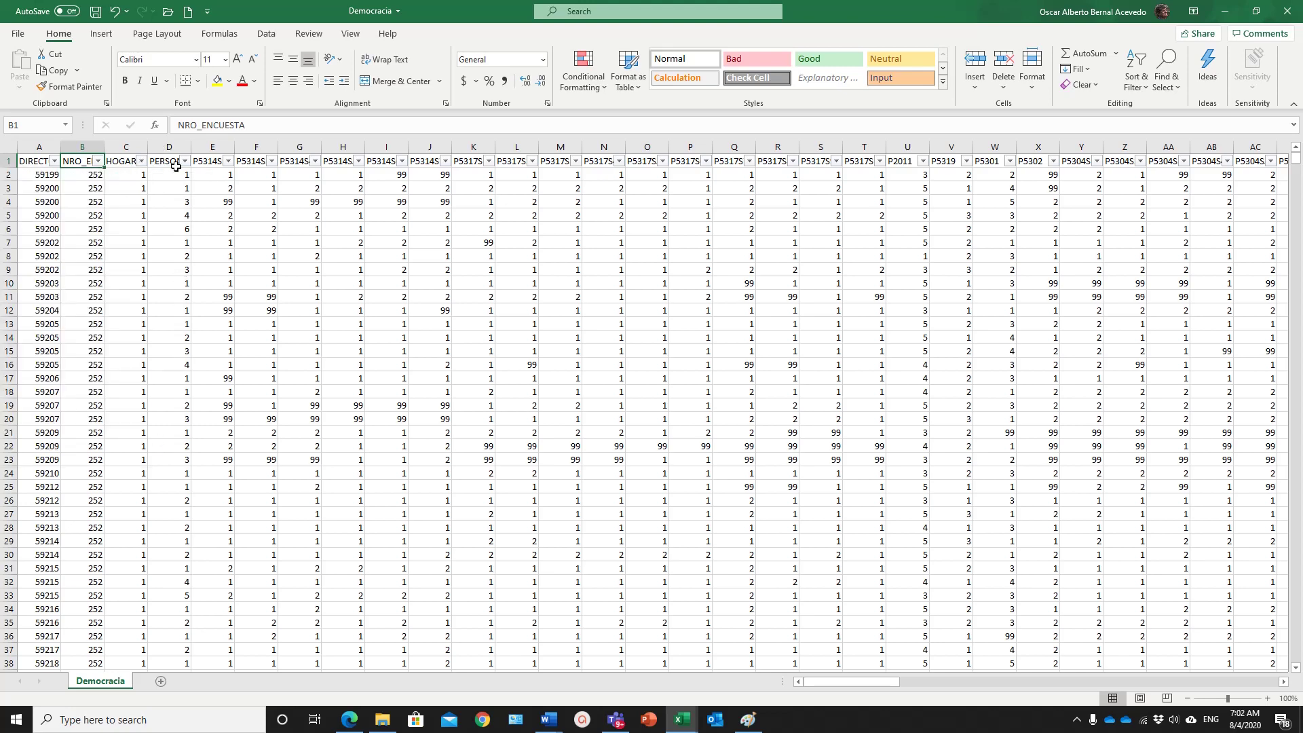
{"action": "left_click", "coordinate": [230, 161]}
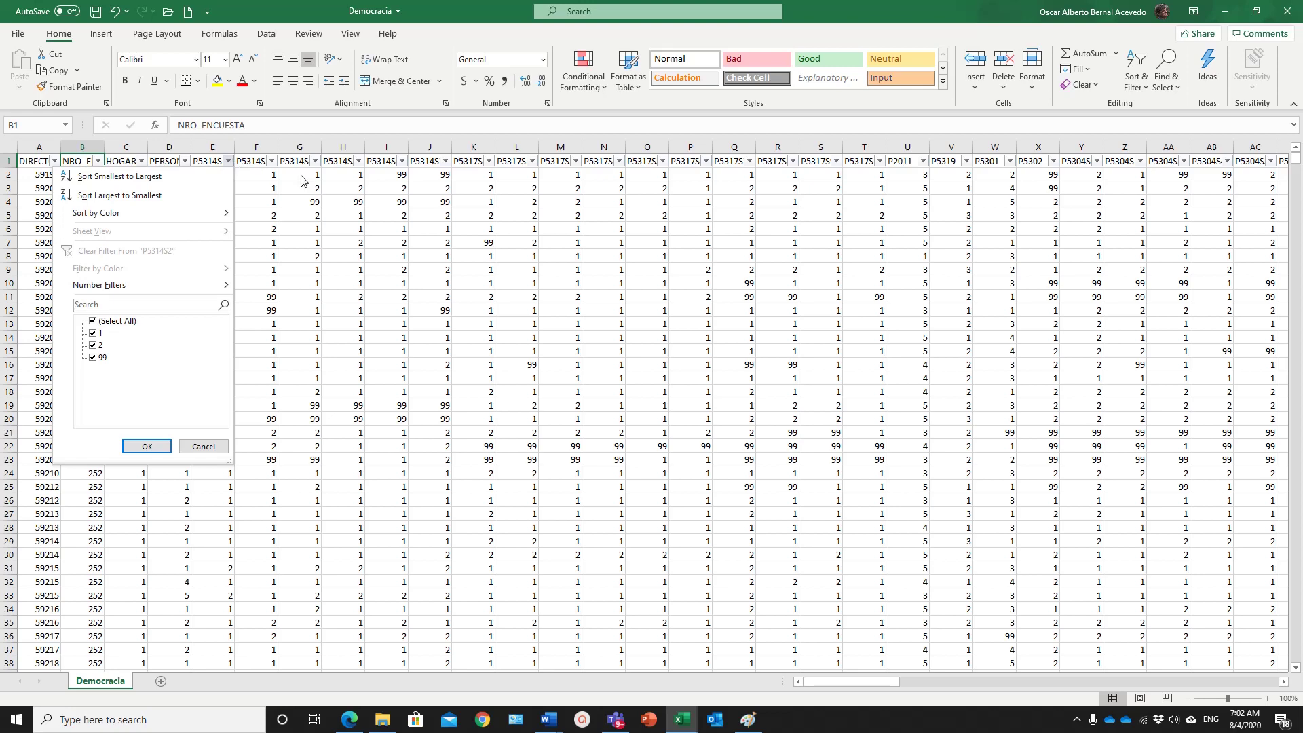
{"action": "left_click", "coordinate": [258, 176]}
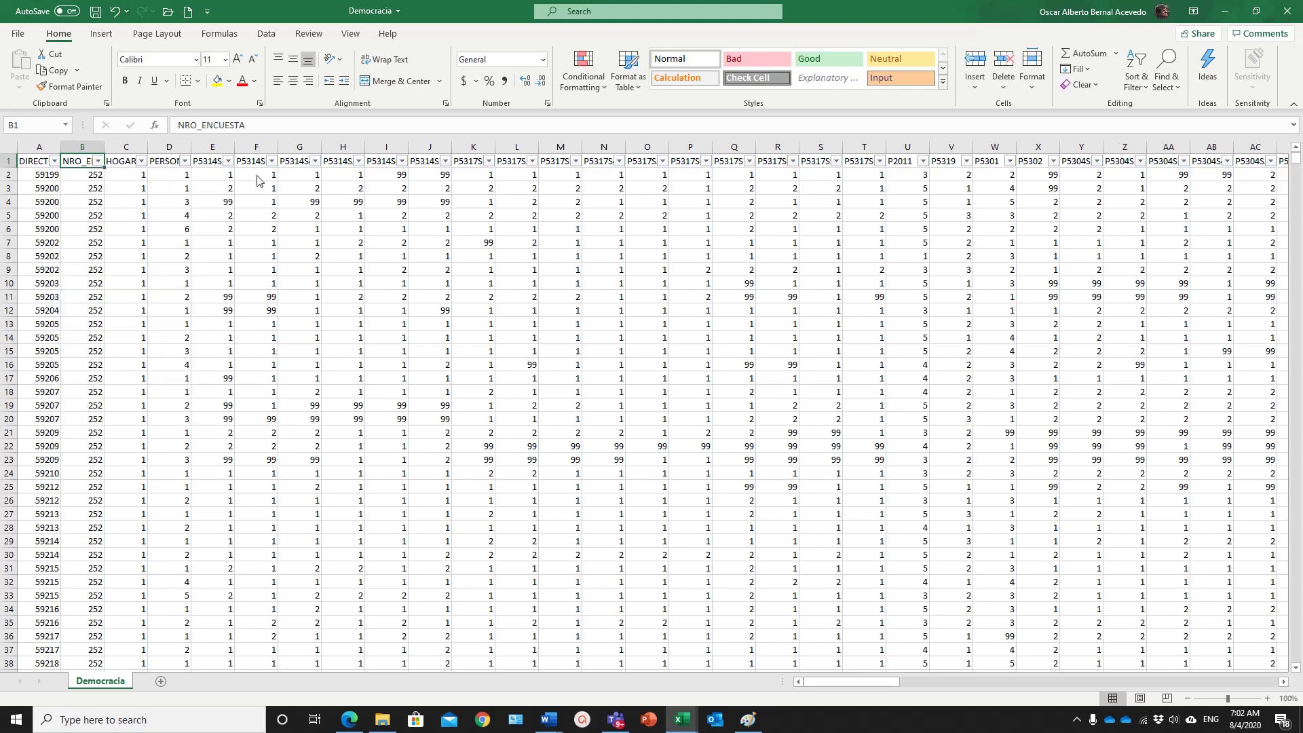
- Filter the P2013S1 column so that only its blank records are shown
{"action": "left_click", "coordinate": [1267, 683]}
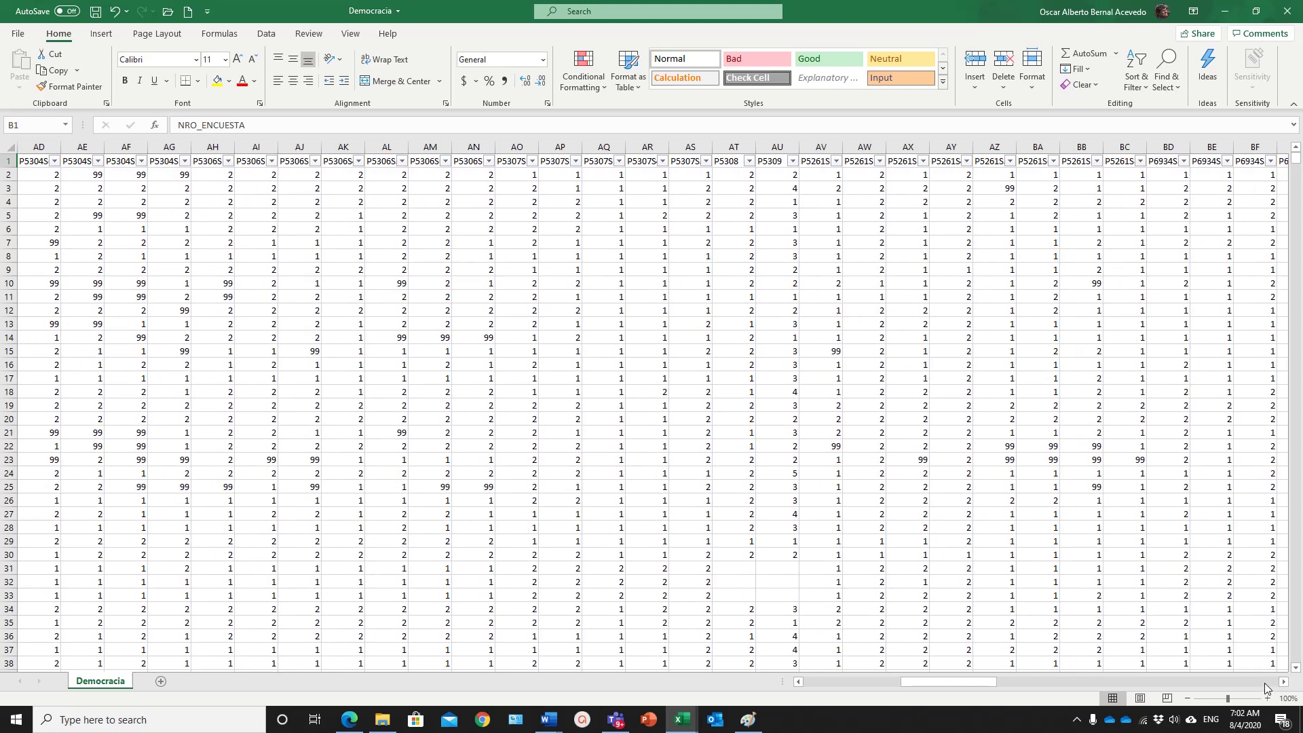
{"action": "left_click", "coordinate": [1264, 683]}
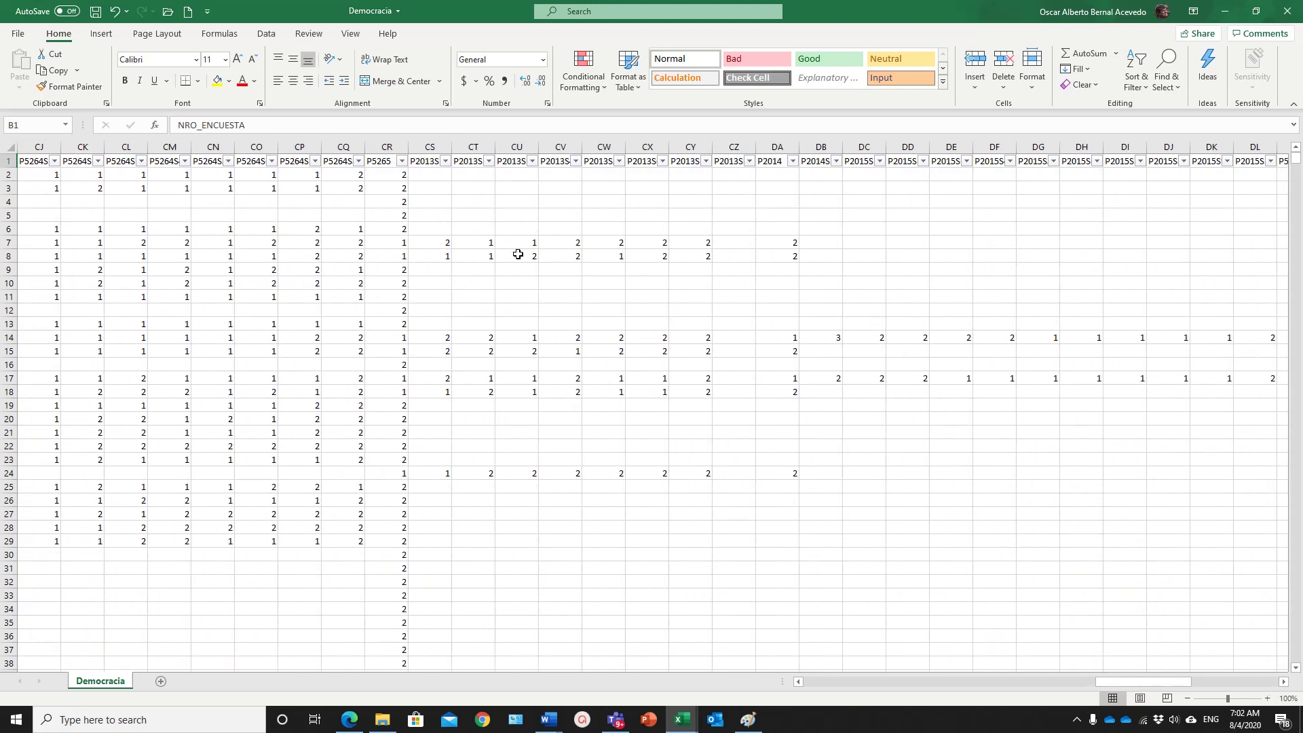
{"action": "left_click", "coordinate": [445, 161]}
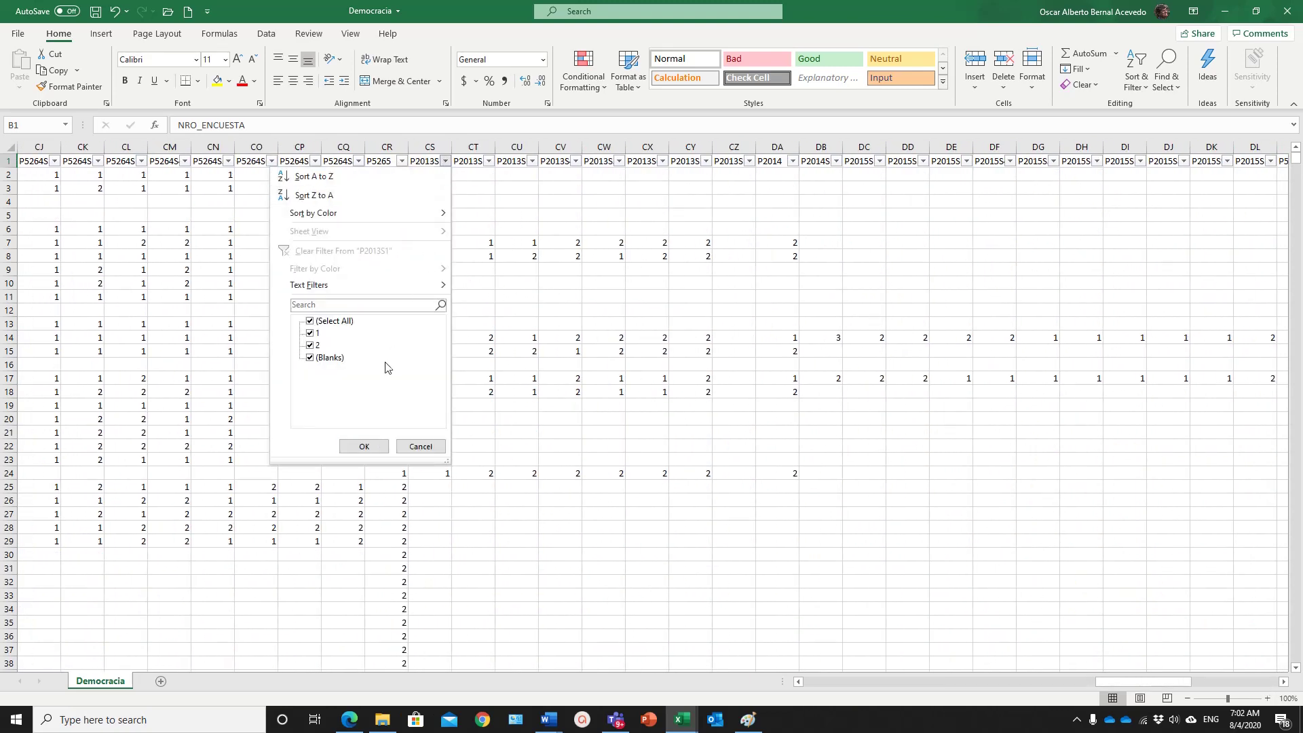
{"action": "left_click", "coordinate": [310, 320]}
{"action": "left_click", "coordinate": [310, 345]}
{"action": "left_click", "coordinate": [310, 345]}
{"action": "left_click", "coordinate": [311, 358]}
{"action": "left_click", "coordinate": [370, 447]}
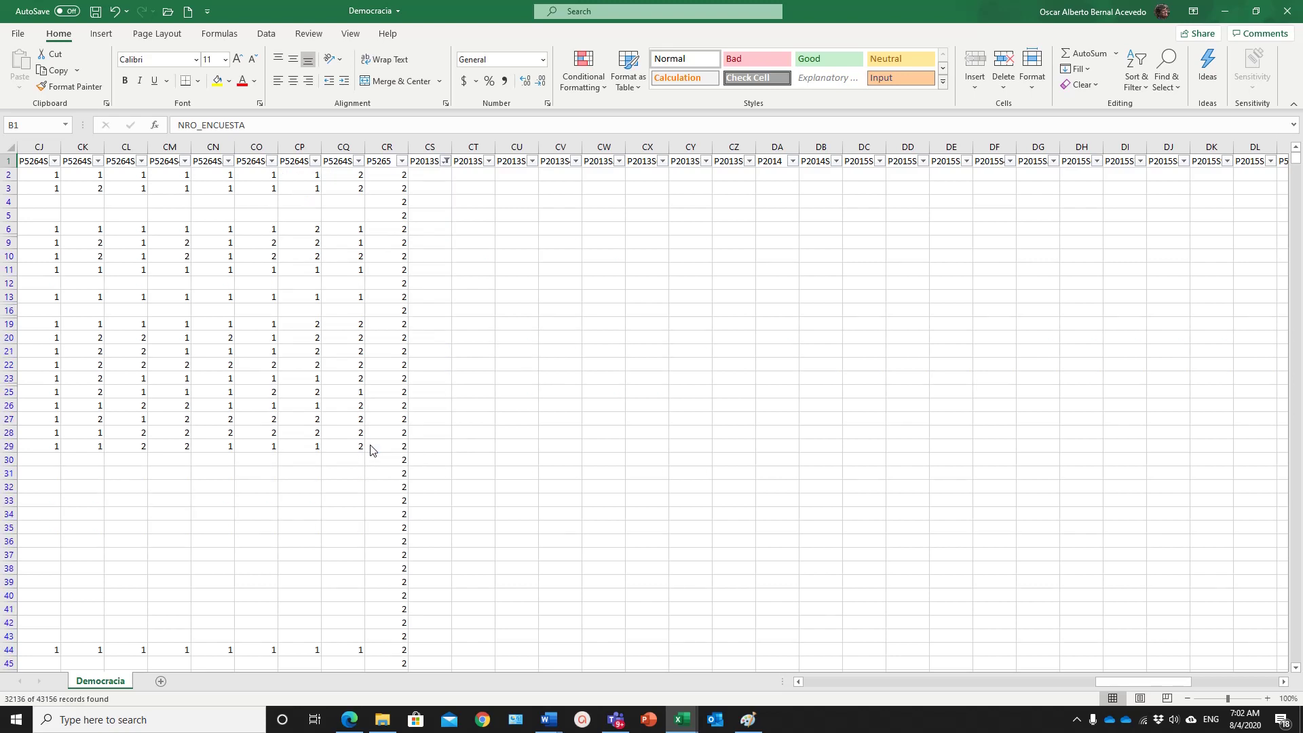
- Select all values in the P2013S1 filter again to show every record
{"action": "left_click", "coordinate": [445, 161]}
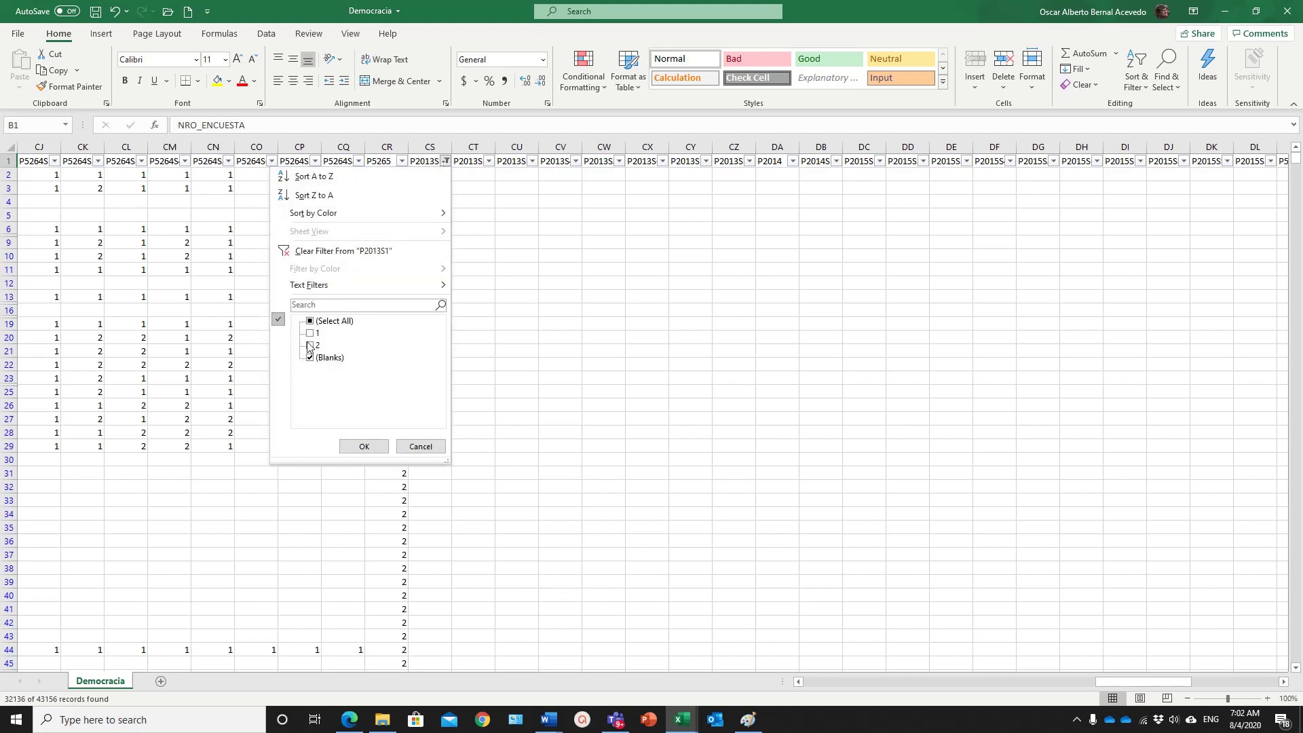
{"action": "left_click", "coordinate": [311, 322]}
{"action": "left_click", "coordinate": [367, 445]}
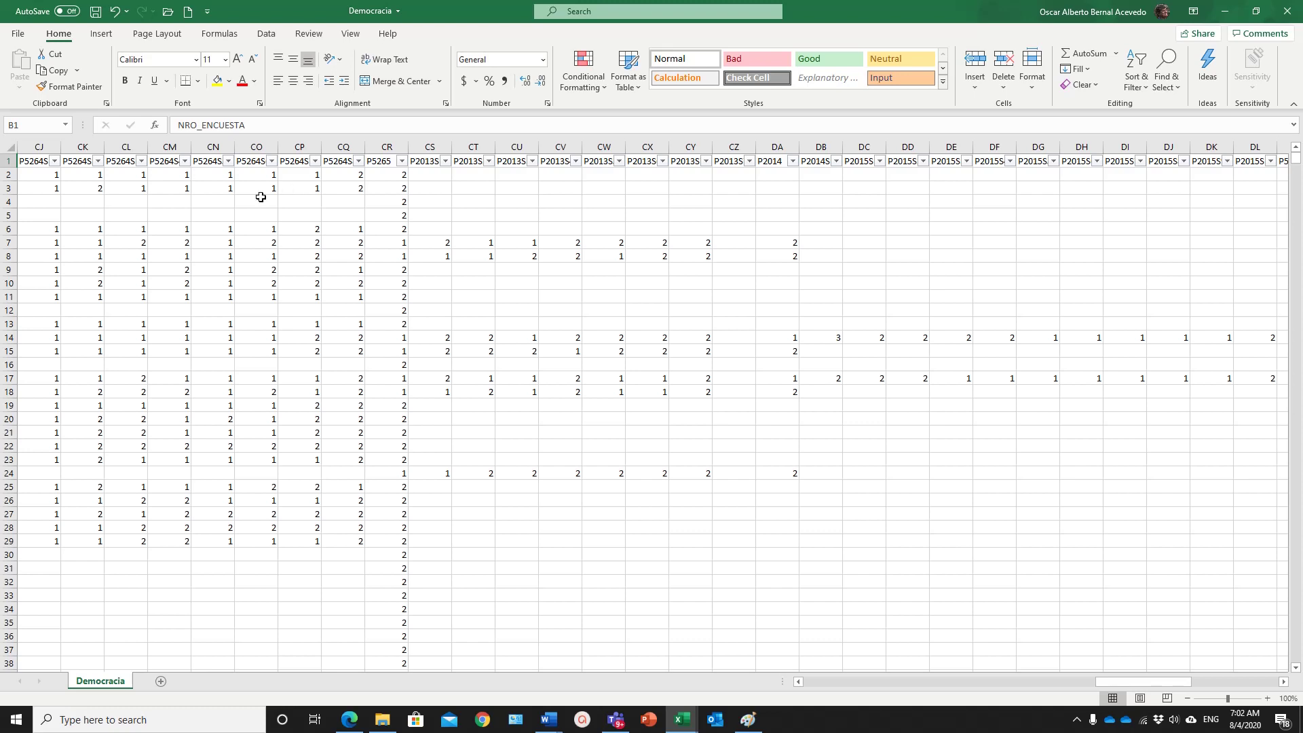
- Remove duplicate records based only on the DIRECTORIO column, with the data treated as having headers, and undo the removal
{"action": "left_click_drag", "start_coordinate": [1111, 681], "coordinate": [791, 703]}
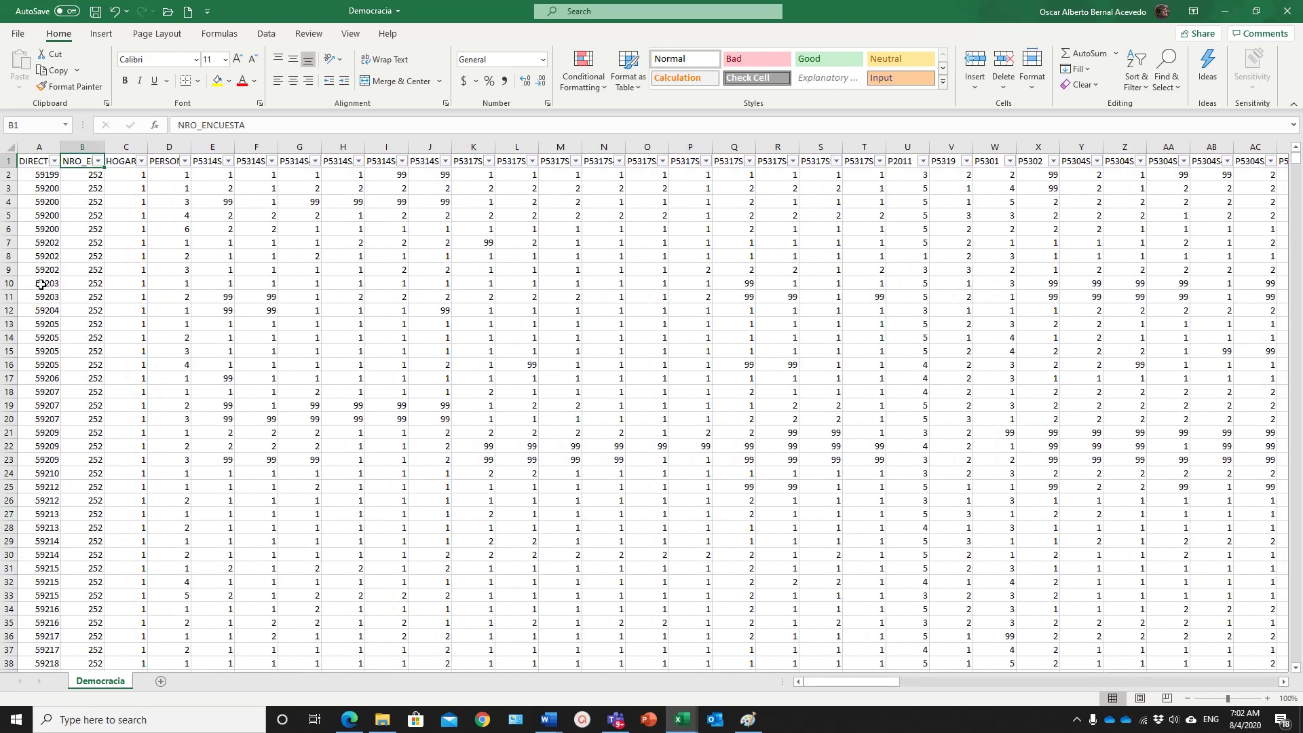
{"action": "left_click", "coordinate": [34, 163]}
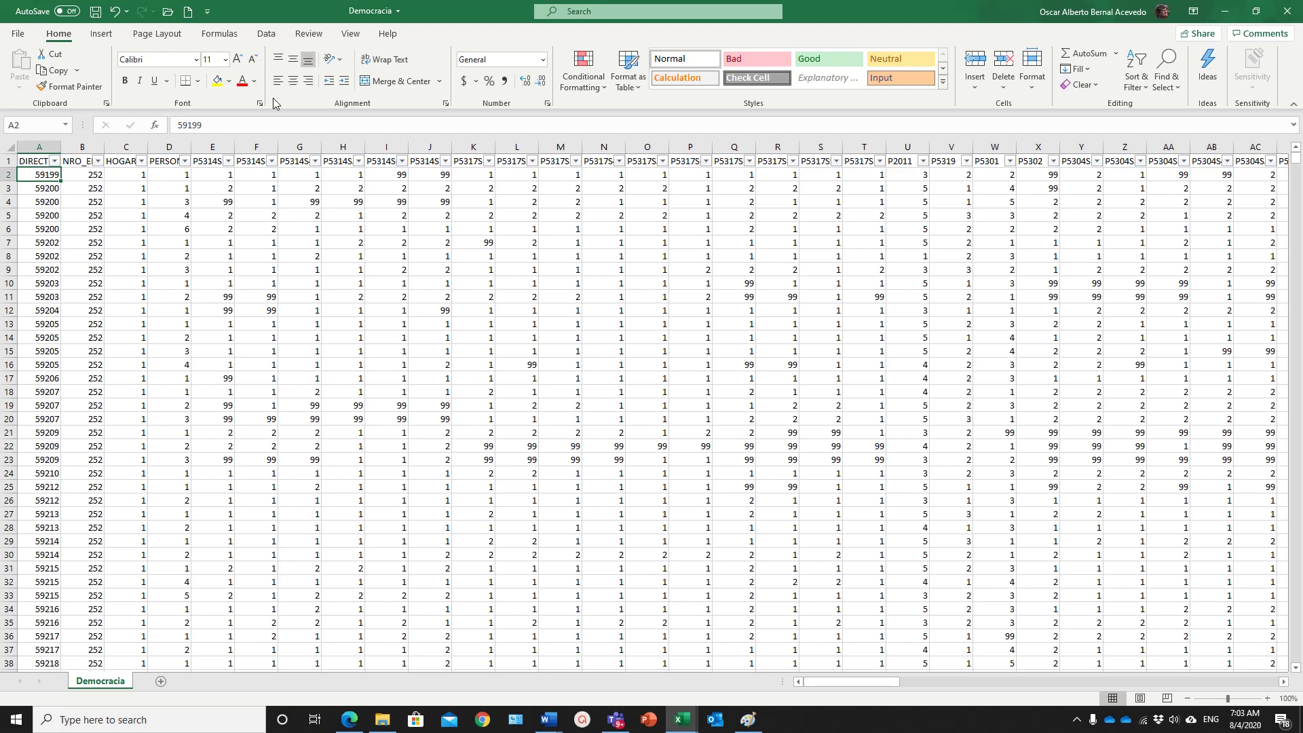
{"action": "left_click", "coordinate": [266, 36]}
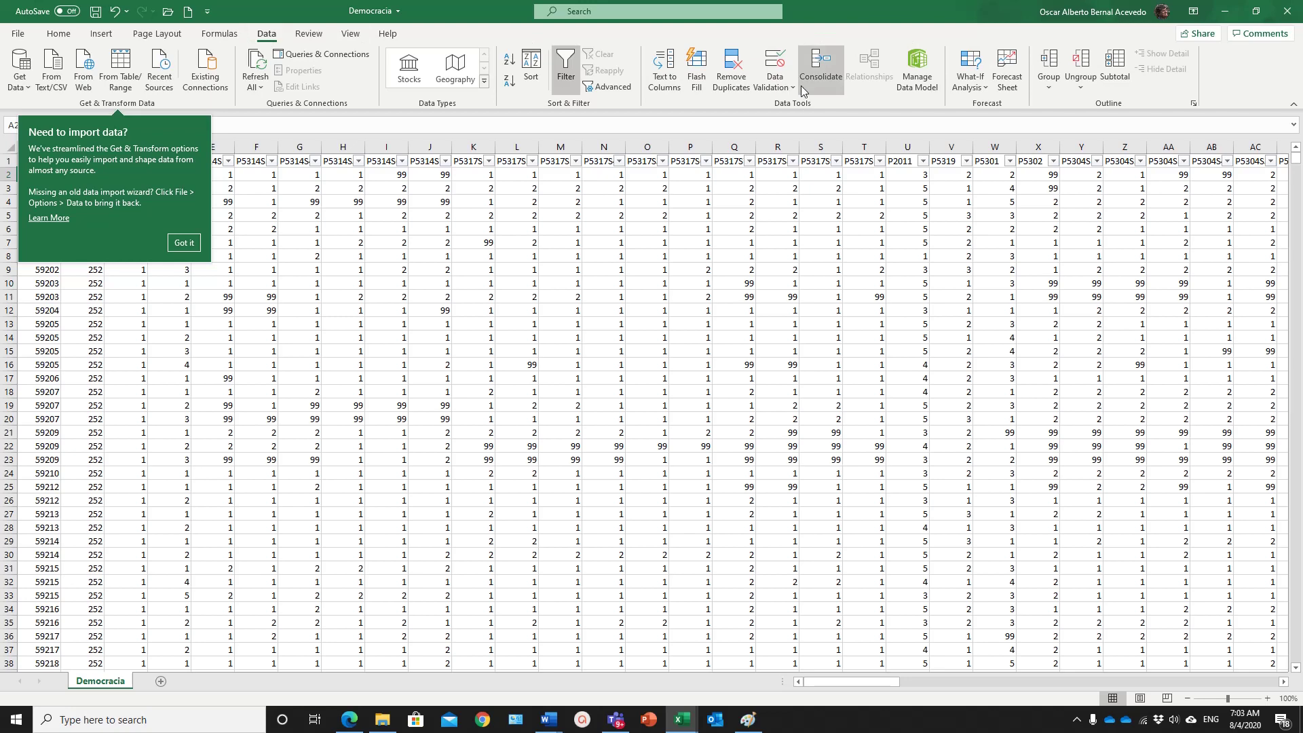
{"action": "left_click", "coordinate": [732, 94]}
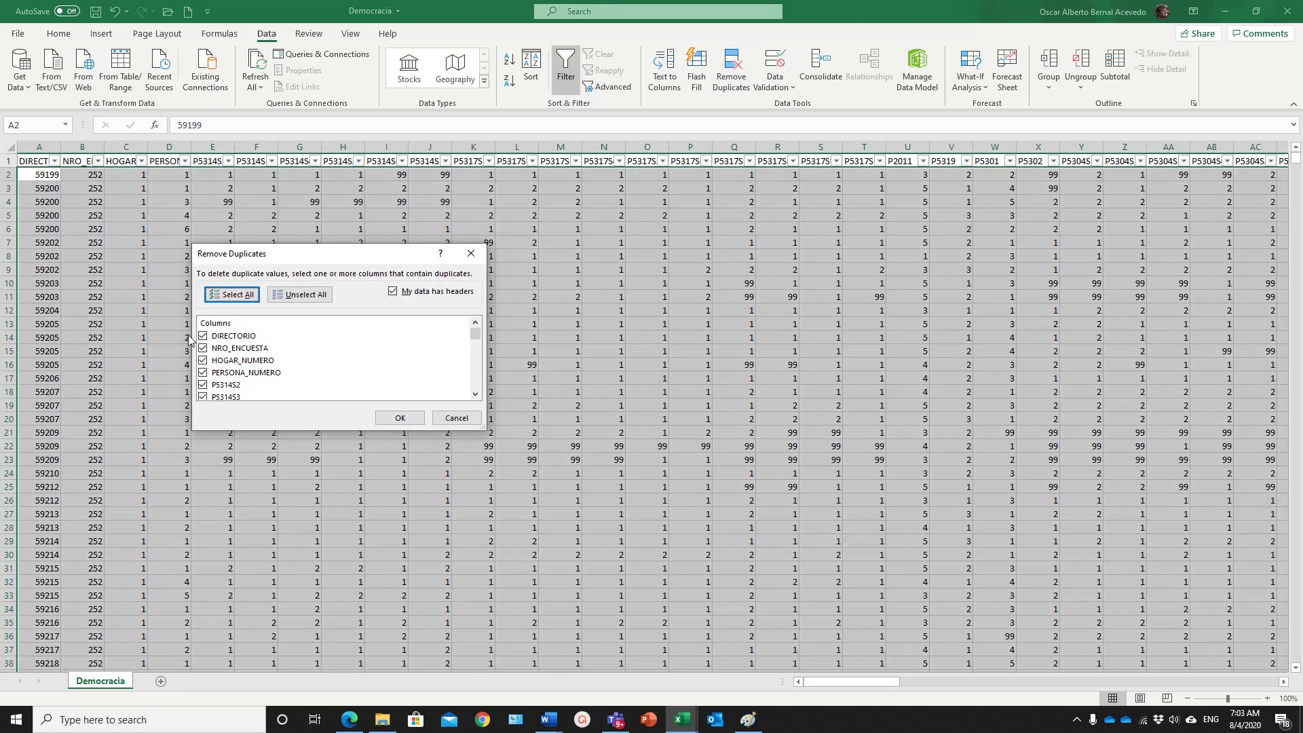
{"action": "left_click", "coordinate": [299, 294]}
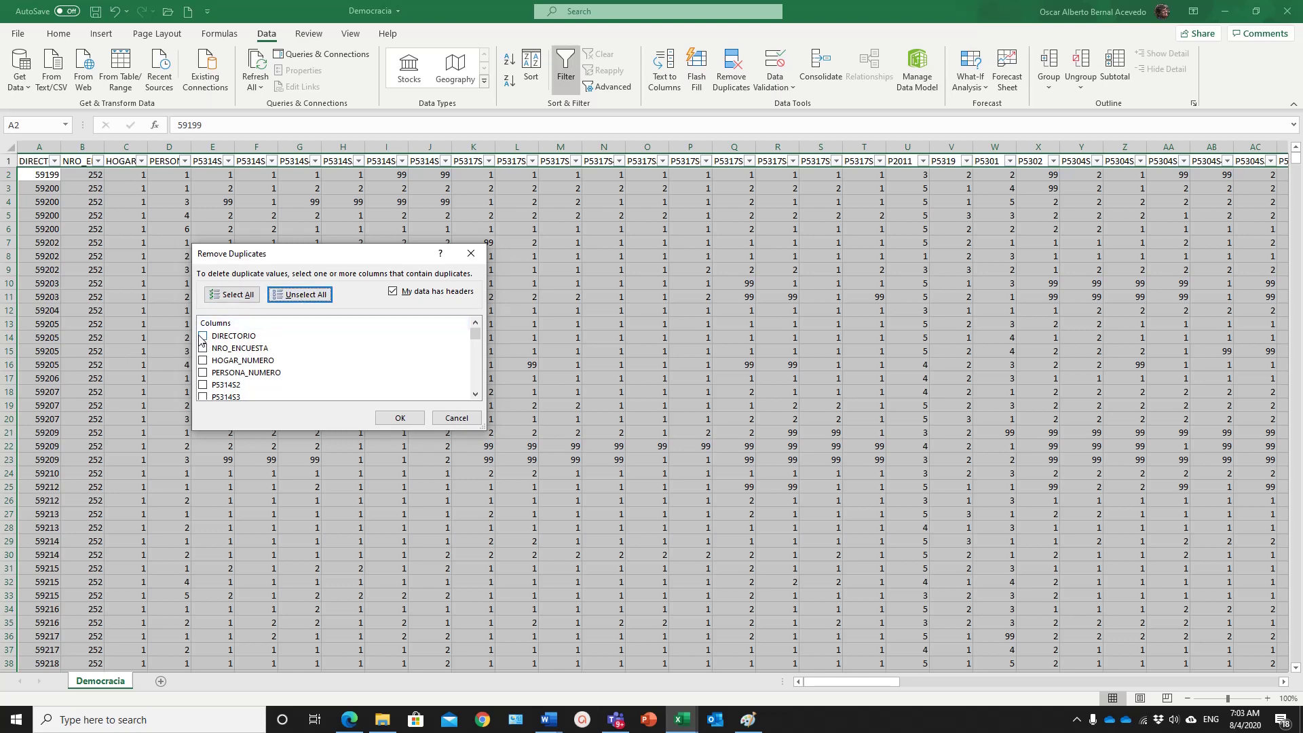
{"action": "left_click", "coordinate": [202, 336]}
{"action": "left_click", "coordinate": [406, 418]}
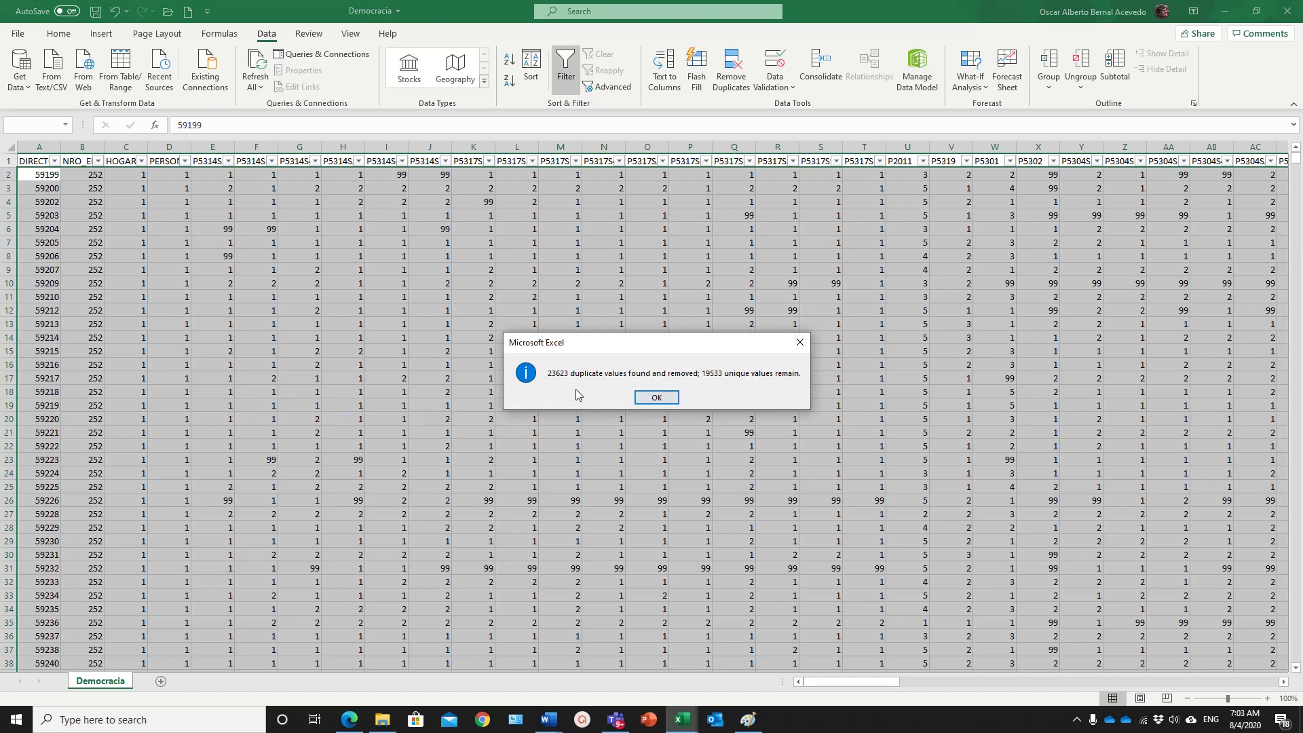
{"action": "left_click", "coordinate": [797, 345]}
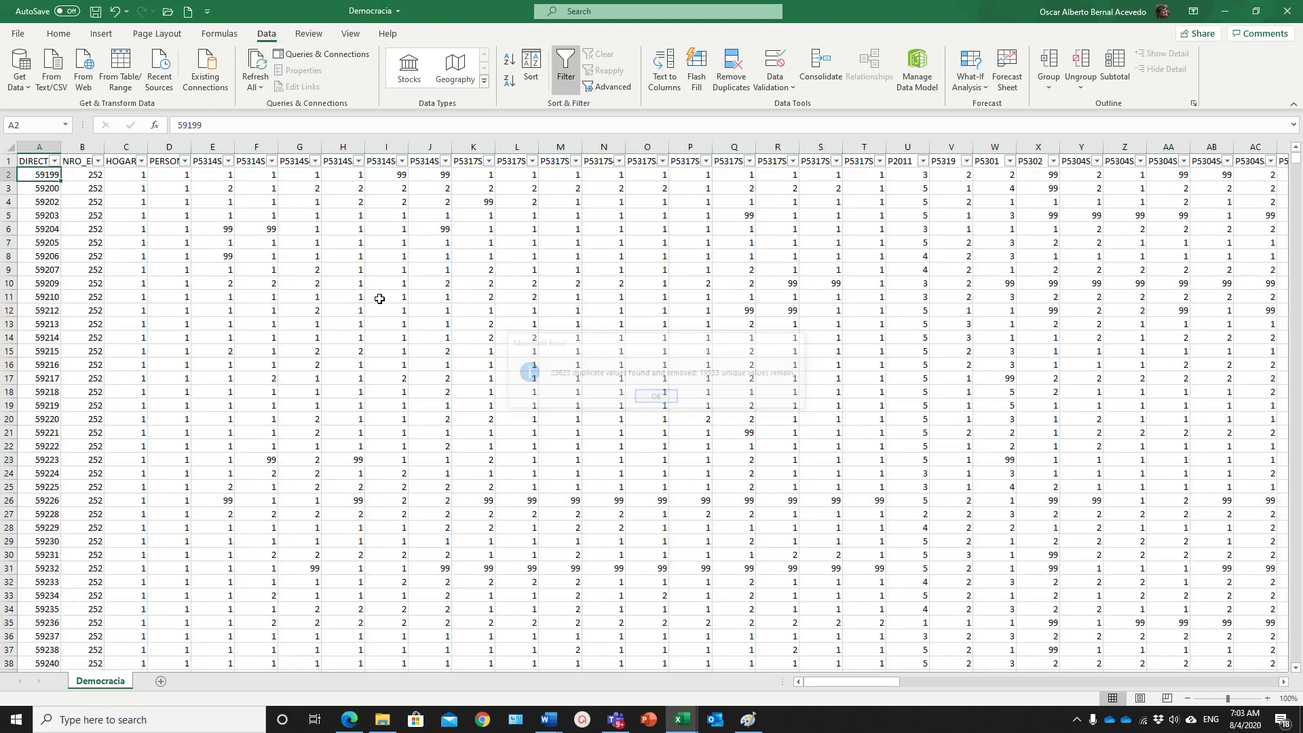
{"action": "left_click", "coordinate": [116, 12]}
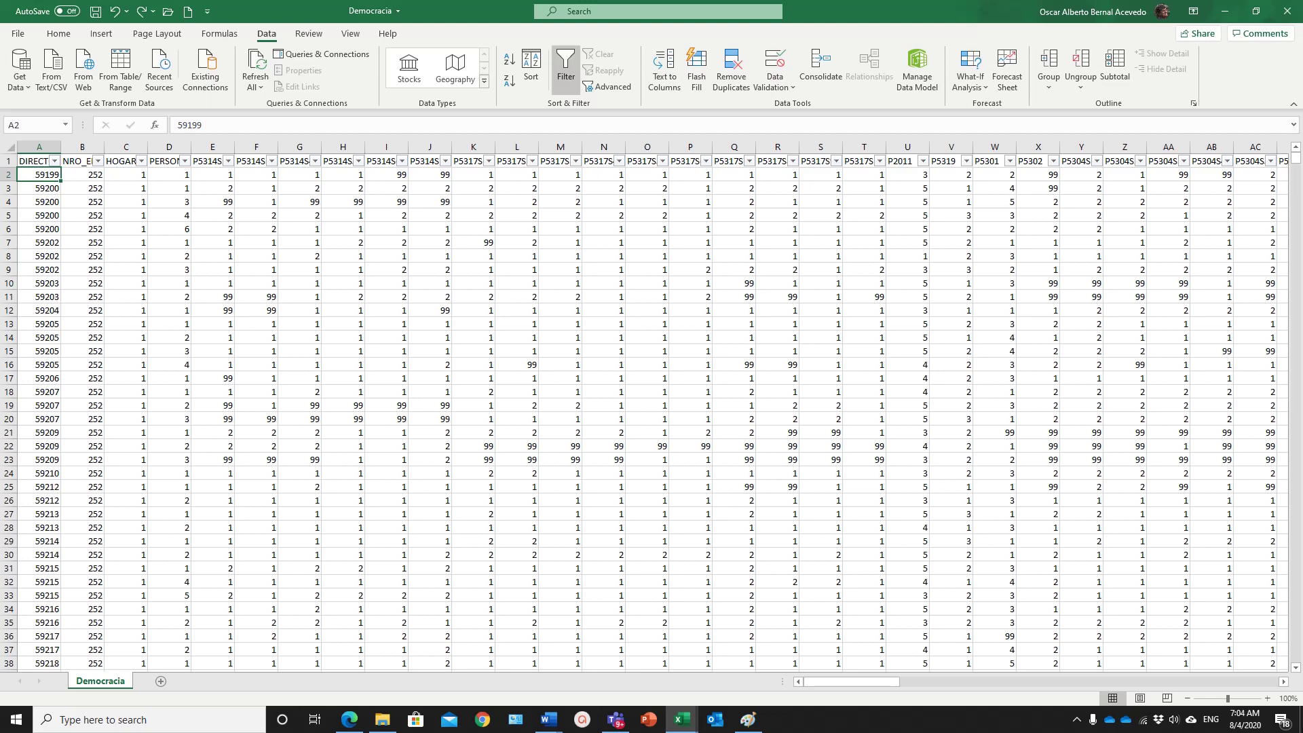
- Examine the empty cells under the P2013 question columns, including CT2 and CS2, and return to the first columns of the sheet
{"action": "left_click", "coordinate": [1259, 680]}
{"action": "left_click", "coordinate": [1260, 680]}
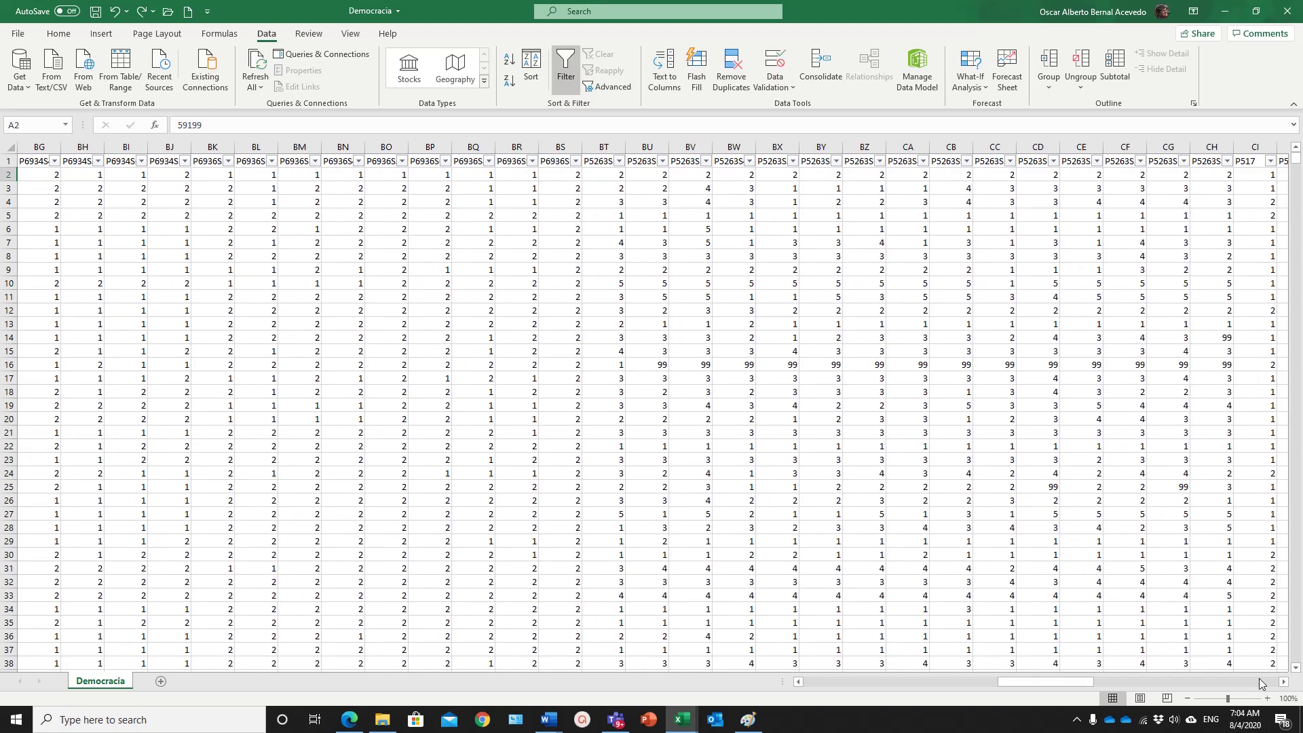
{"action": "left_click", "coordinate": [1260, 680]}
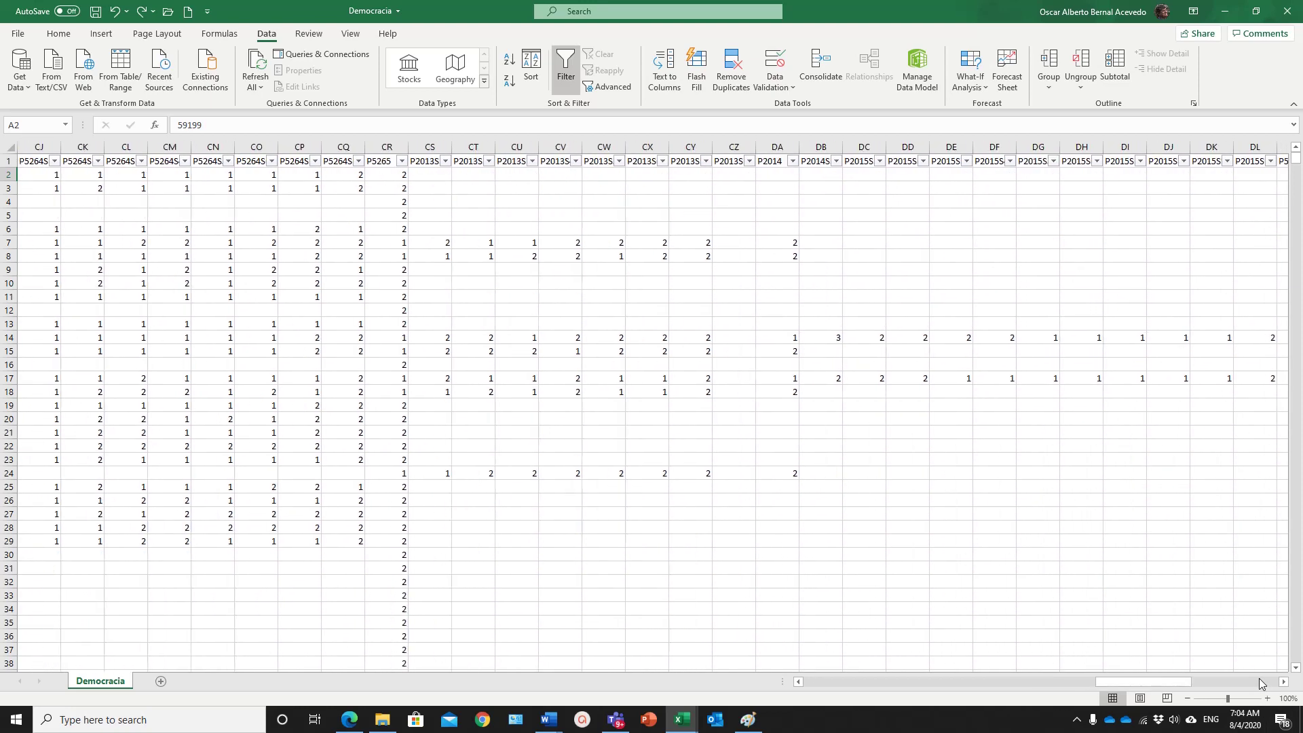
{"action": "left_click", "coordinate": [465, 176]}
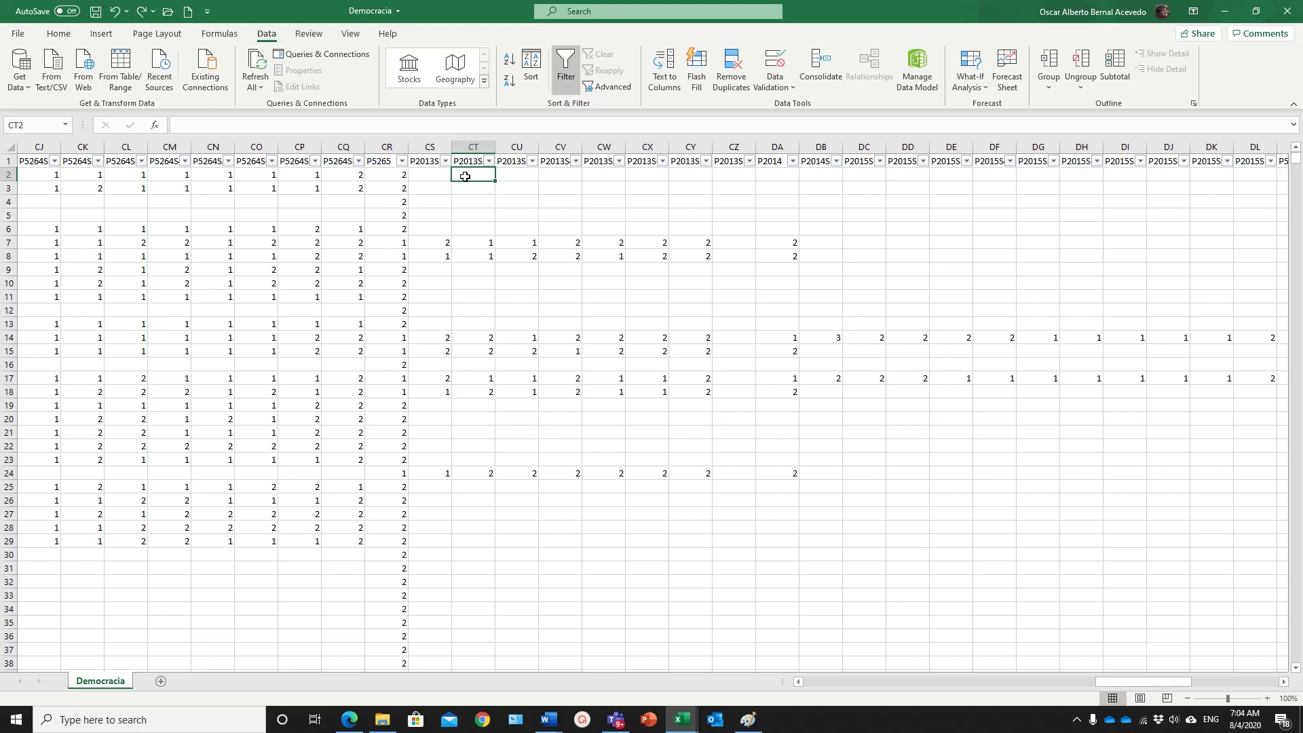
{"action": "left_click", "coordinate": [430, 173]}
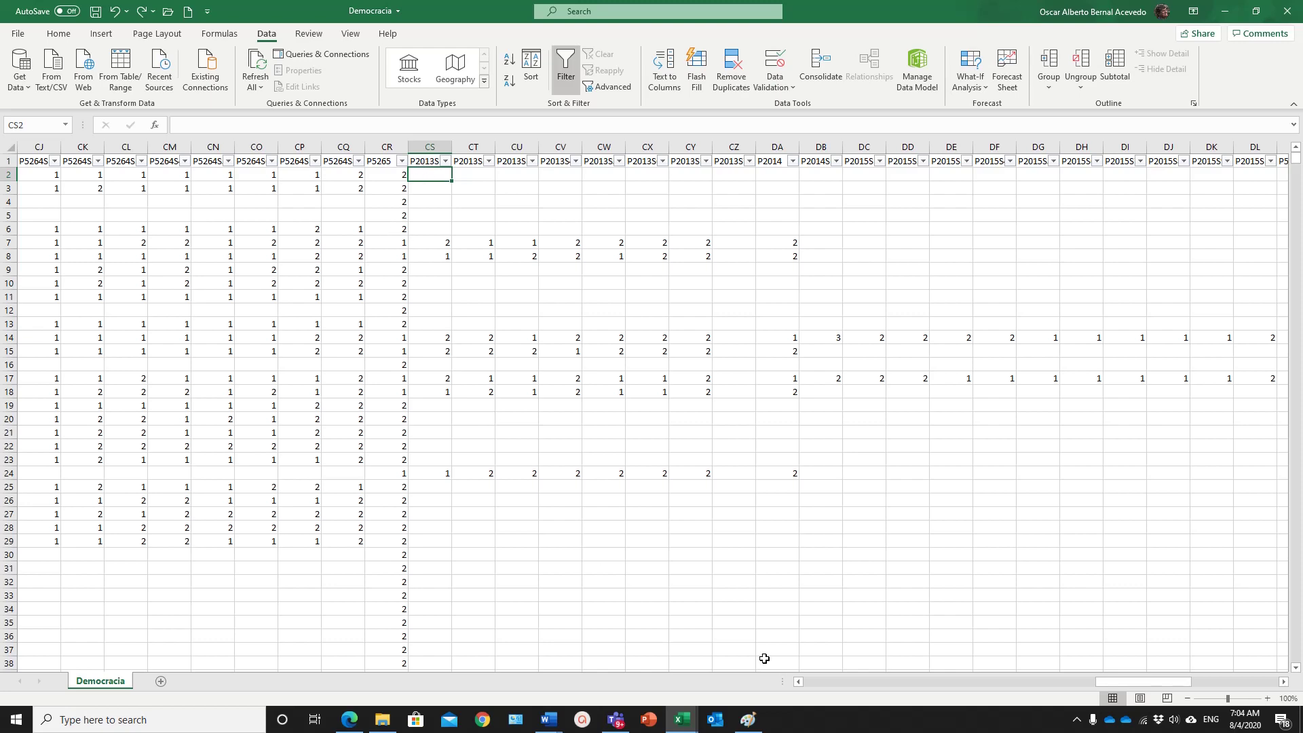
{"action": "left_click", "coordinate": [820, 684]}
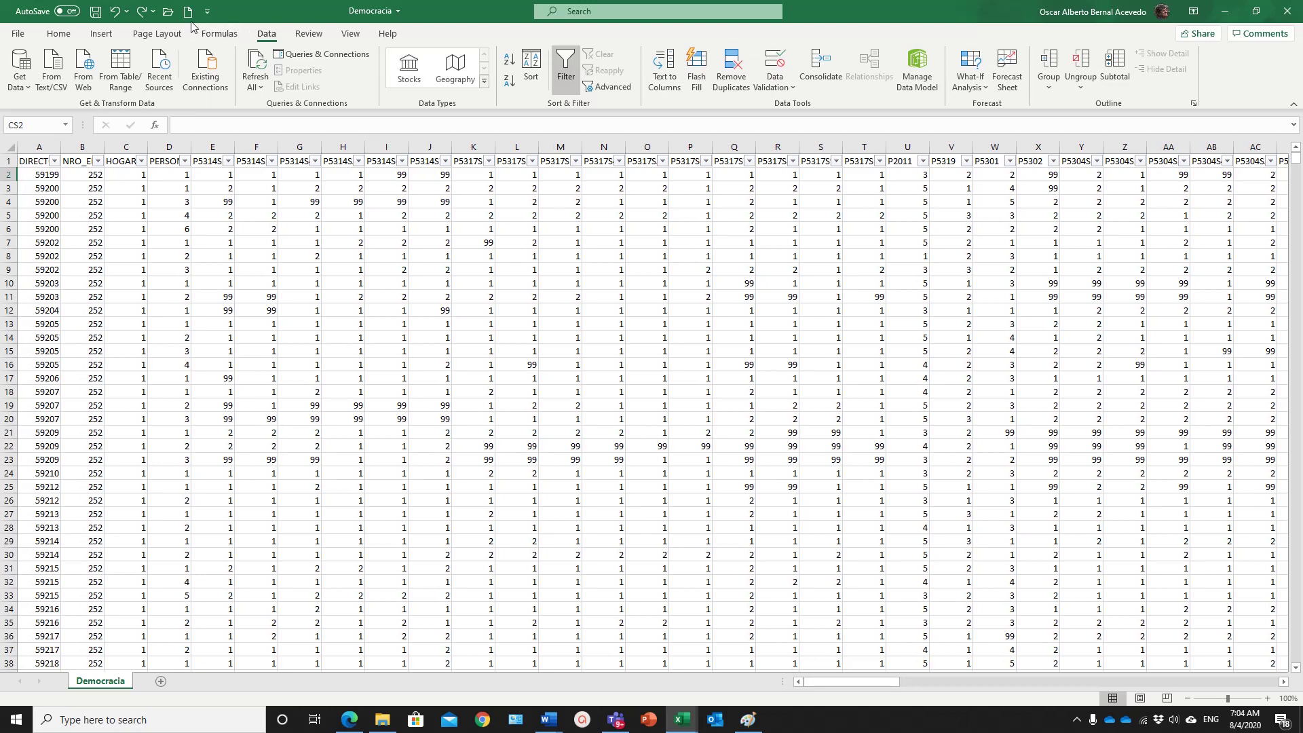
{"action": "left_click", "coordinate": [169, 12]}
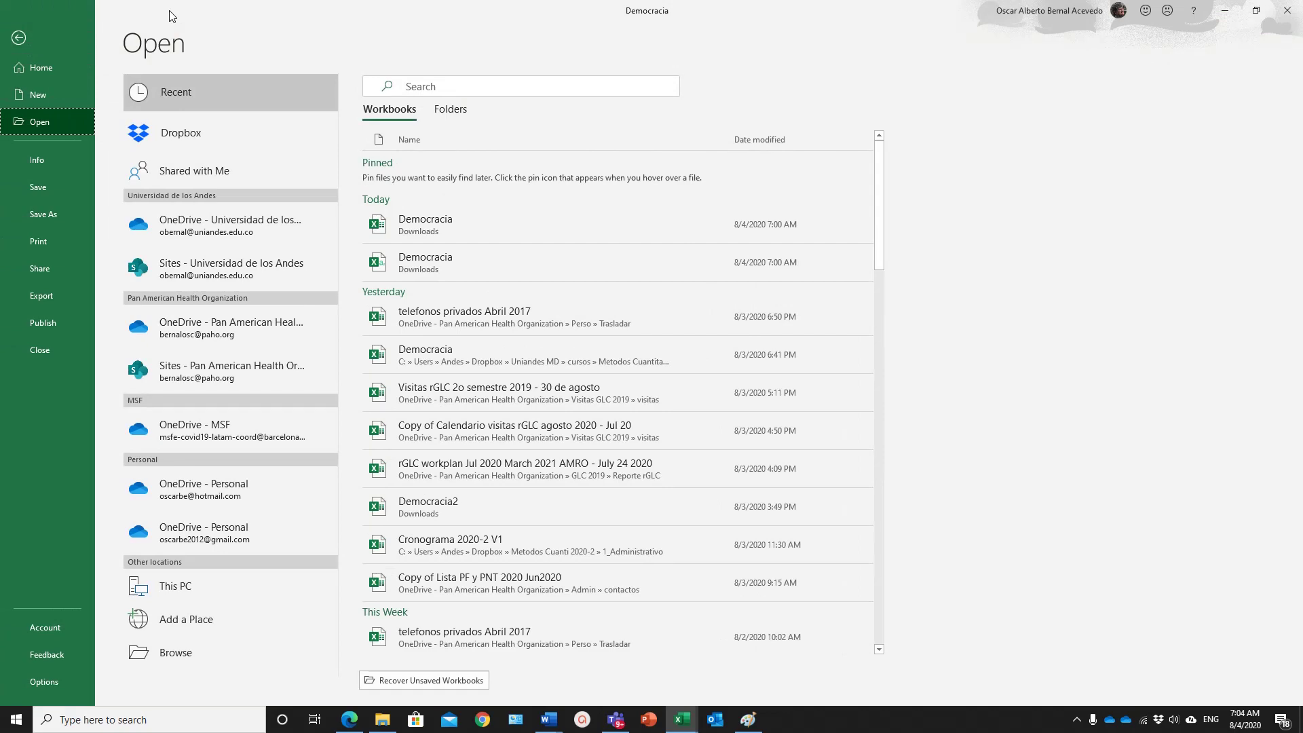
{"action": "left_click", "coordinate": [19, 38]}
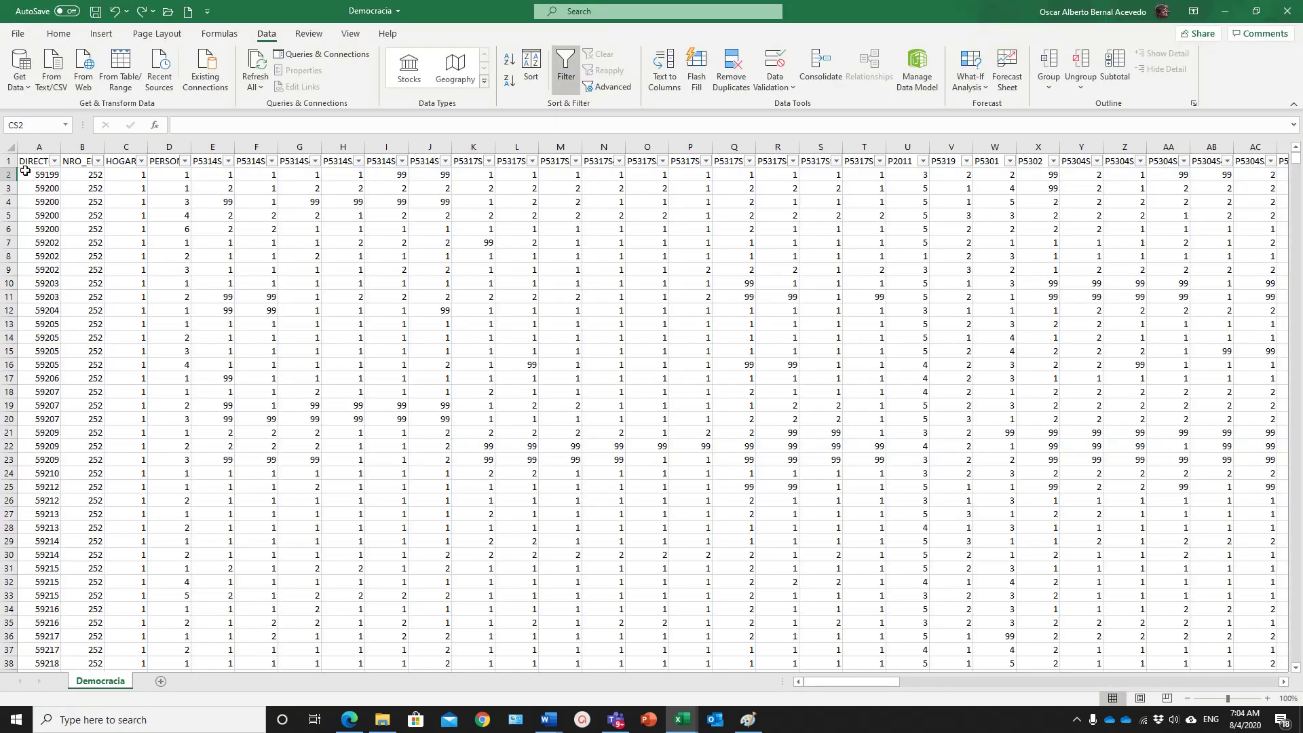
- Create a PivotTable in a new worksheet from the Democracia range $A$1:$EL$43157
{"action": "left_click", "coordinate": [30, 161]}
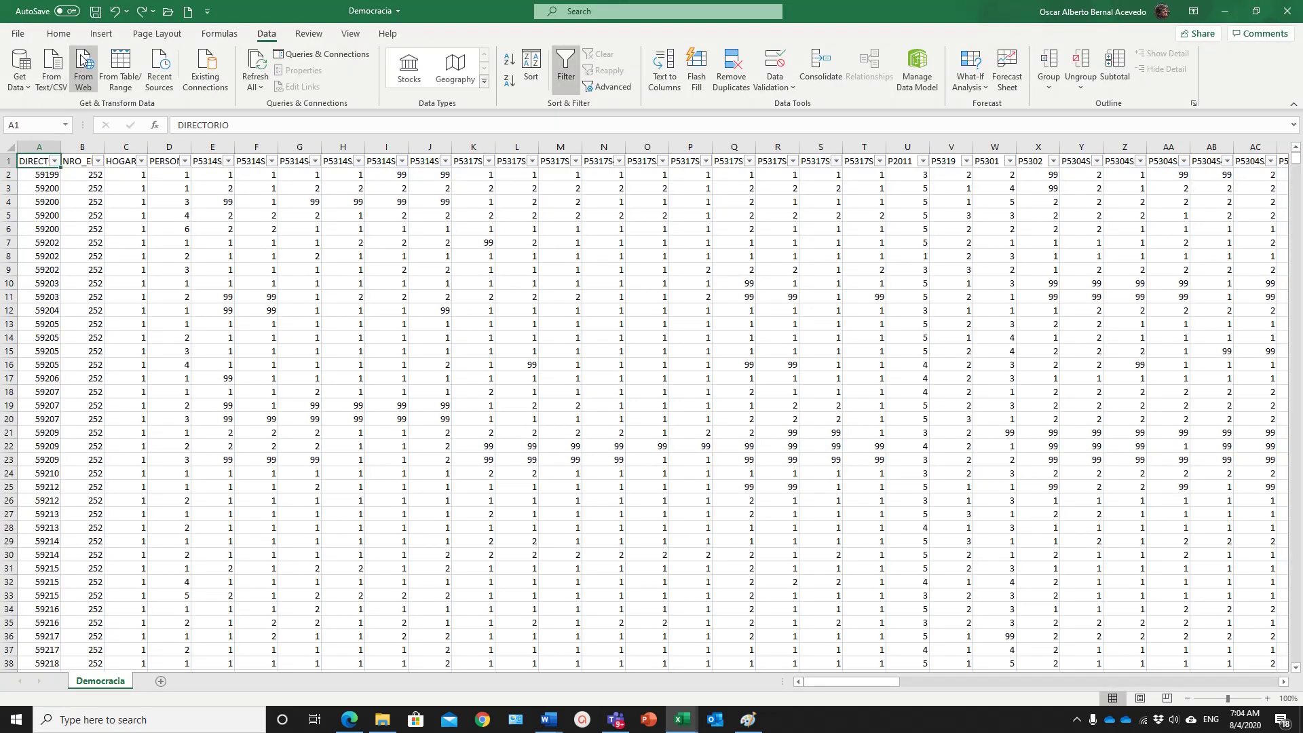
{"action": "left_click", "coordinate": [102, 34]}
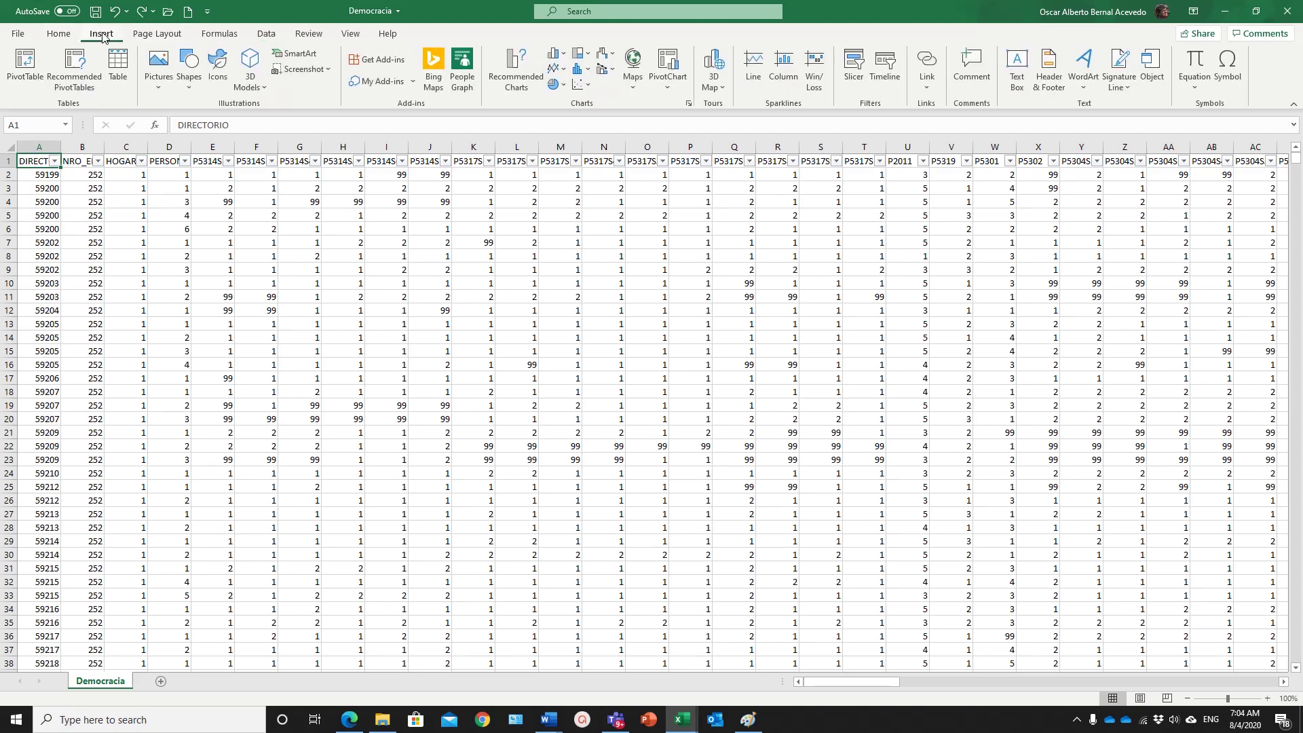
{"action": "left_click", "coordinate": [24, 67]}
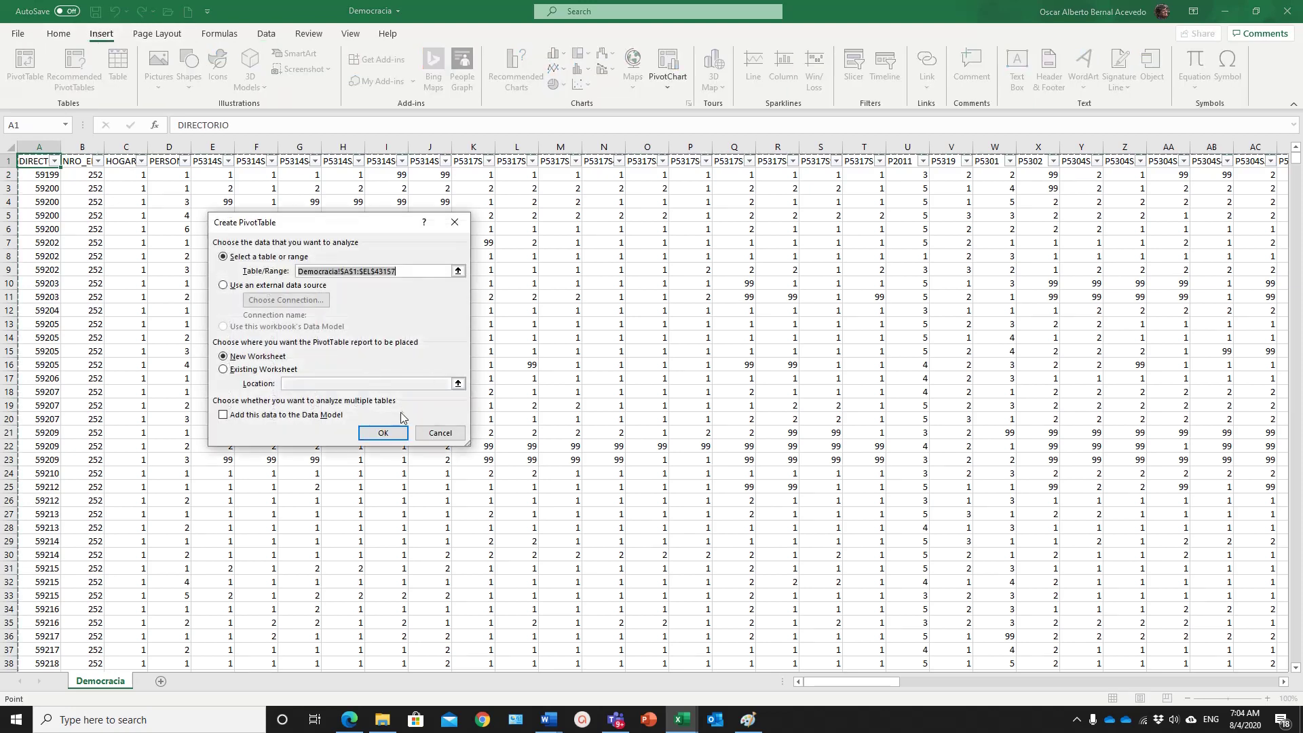
{"action": "left_click", "coordinate": [396, 435]}
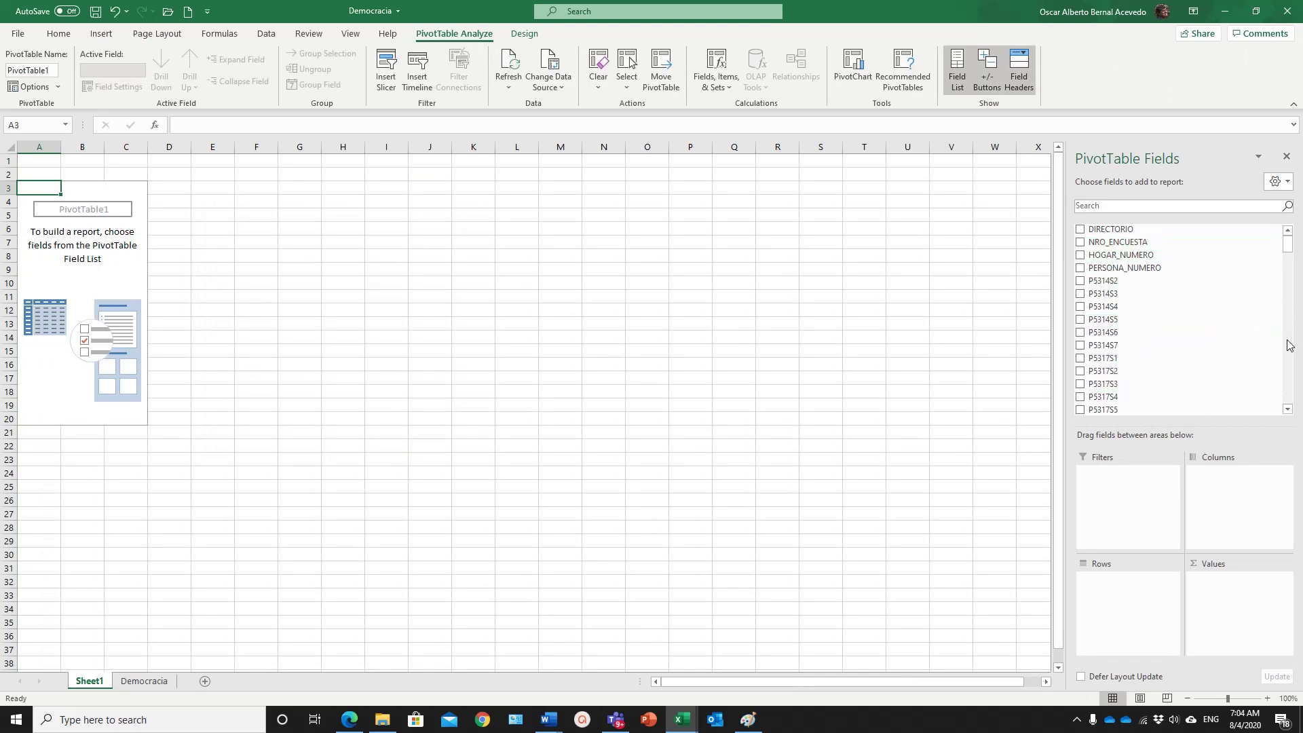
- Add DIRECTORIO to the PivotTable values, summarize it by Count, and remove the field from the report
{"action": "scroll", "coordinate": [1287, 343], "scroll_direction": "down", "scroll_amount": 3}
{"action": "scroll", "coordinate": [1287, 251], "scroll_direction": "up", "scroll_amount": 3}
{"action": "left_click", "coordinate": [1081, 230]}
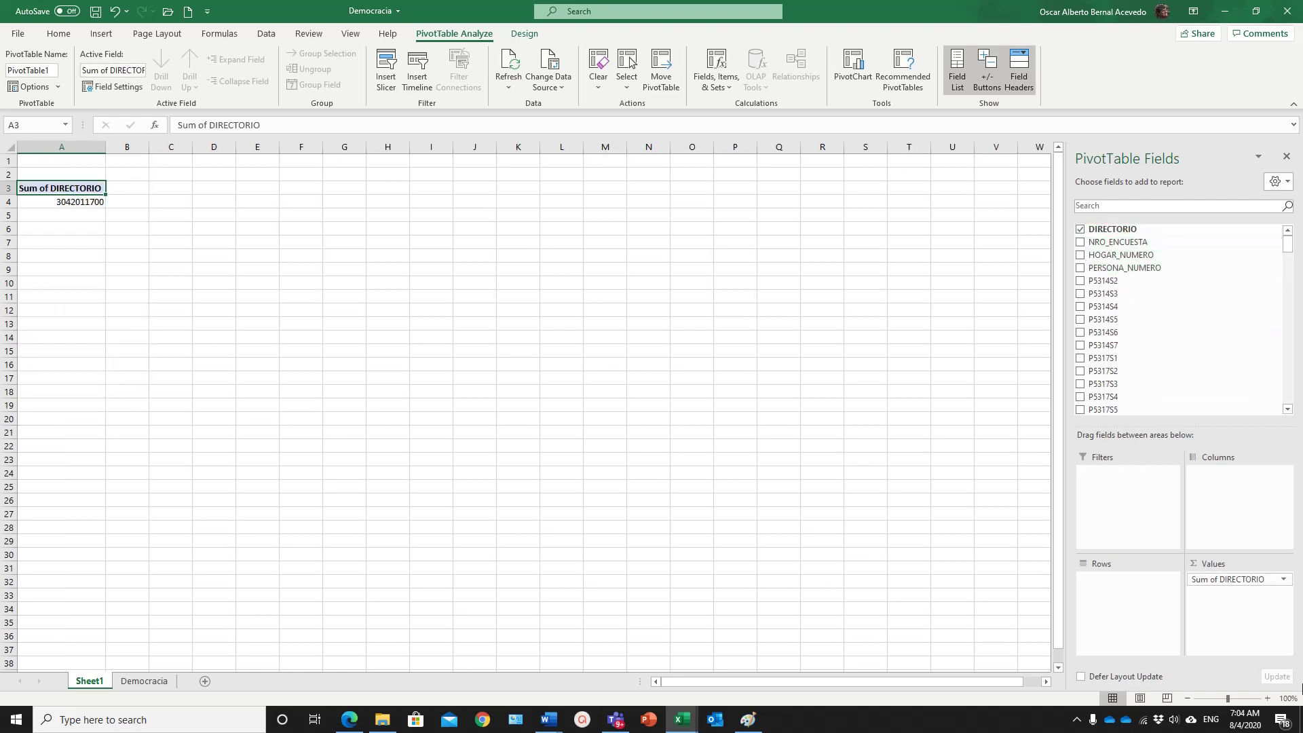
{"action": "left_click", "coordinate": [1283, 580]}
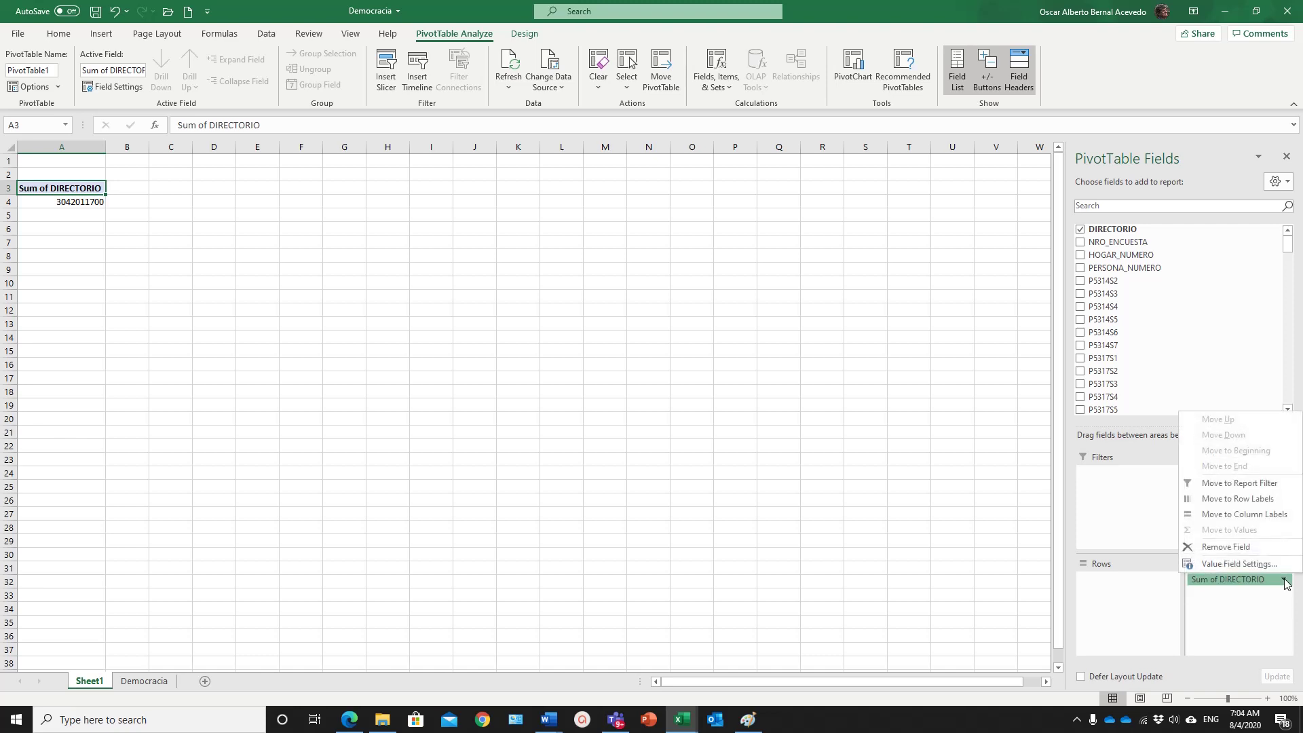
{"action": "left_click", "coordinate": [1255, 563]}
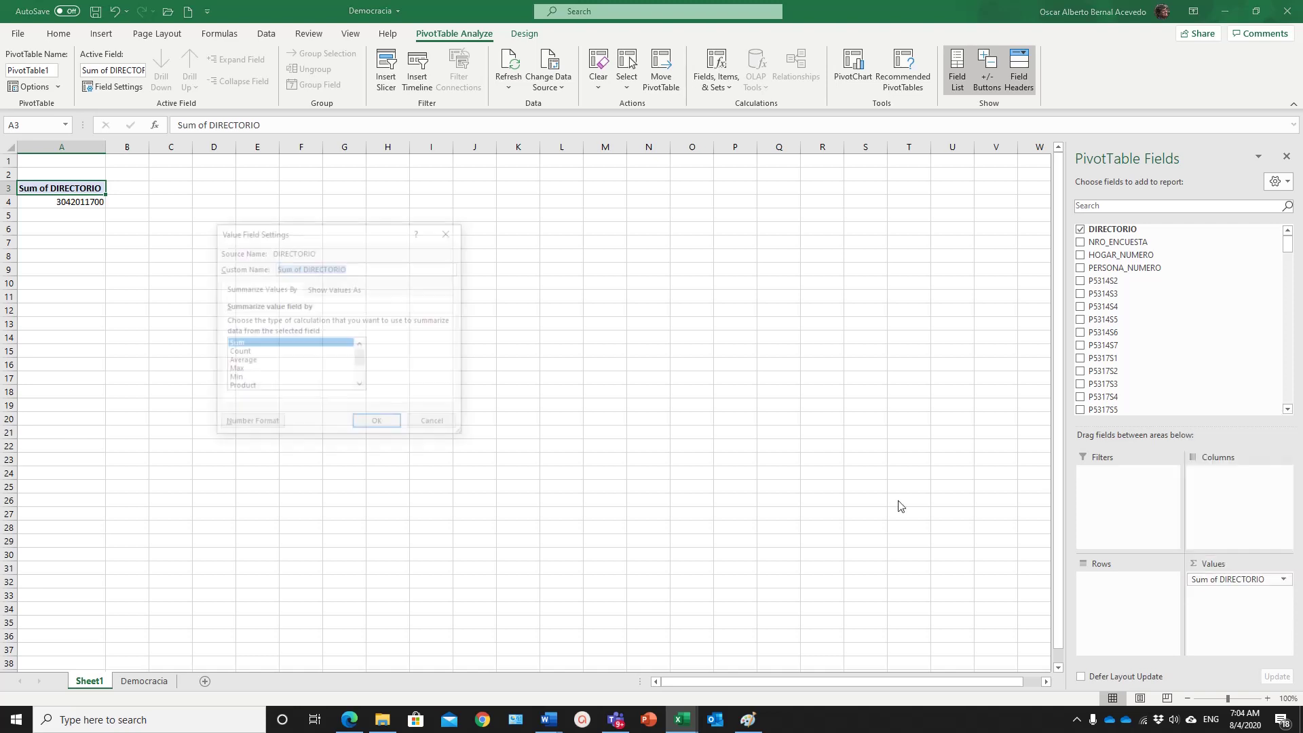
{"action": "left_click", "coordinate": [237, 352]}
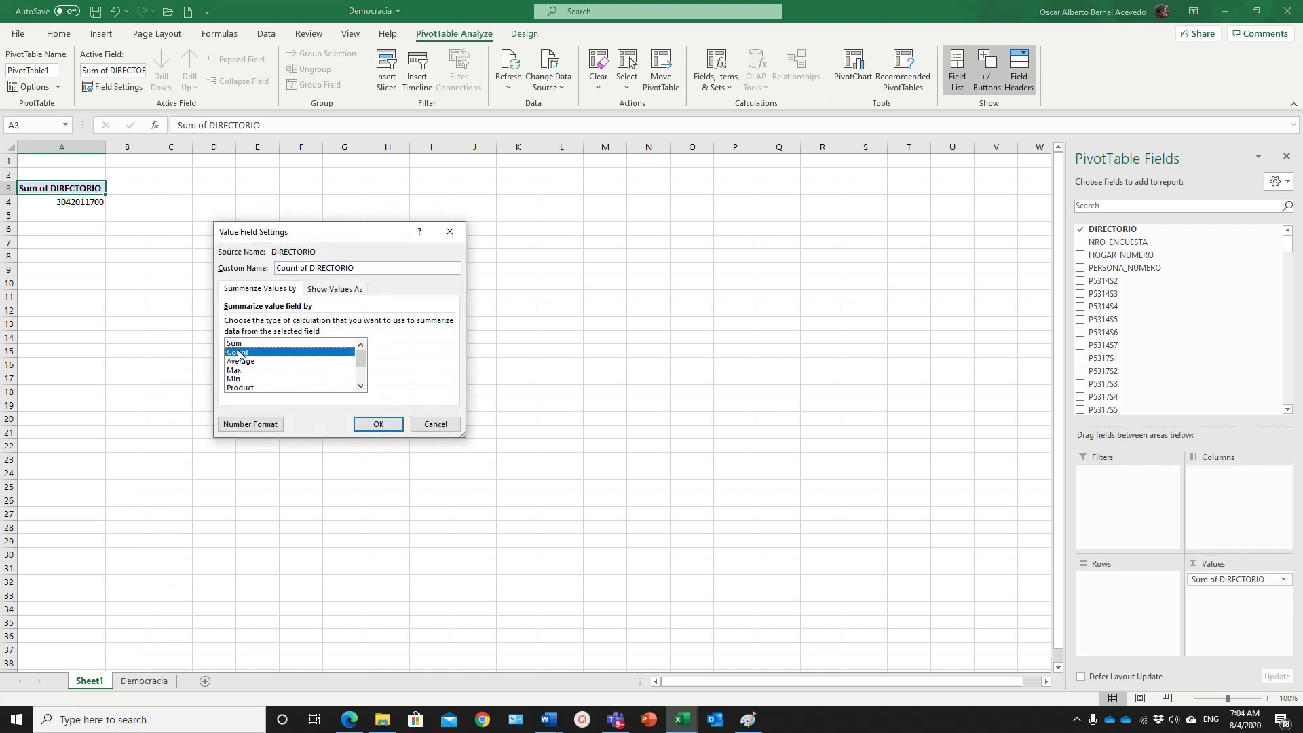
{"action": "left_click", "coordinate": [378, 424]}
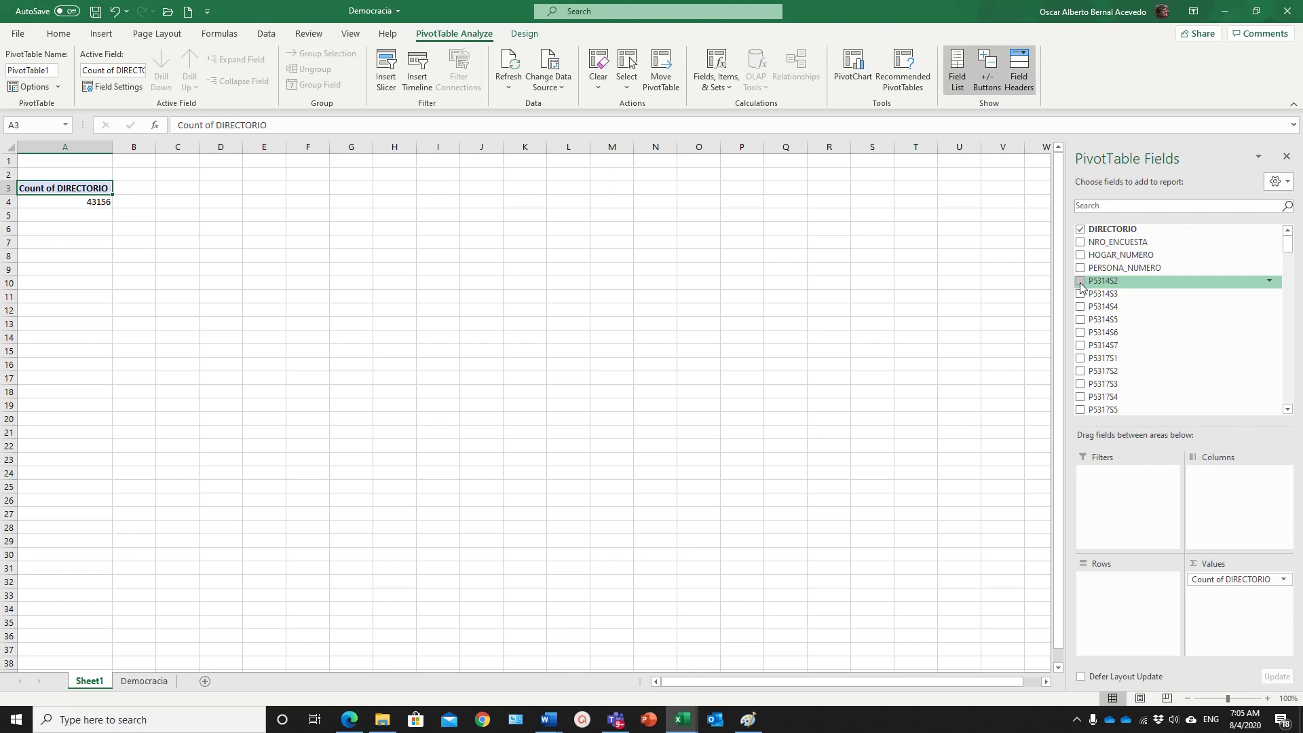
{"action": "left_click", "coordinate": [1080, 230]}
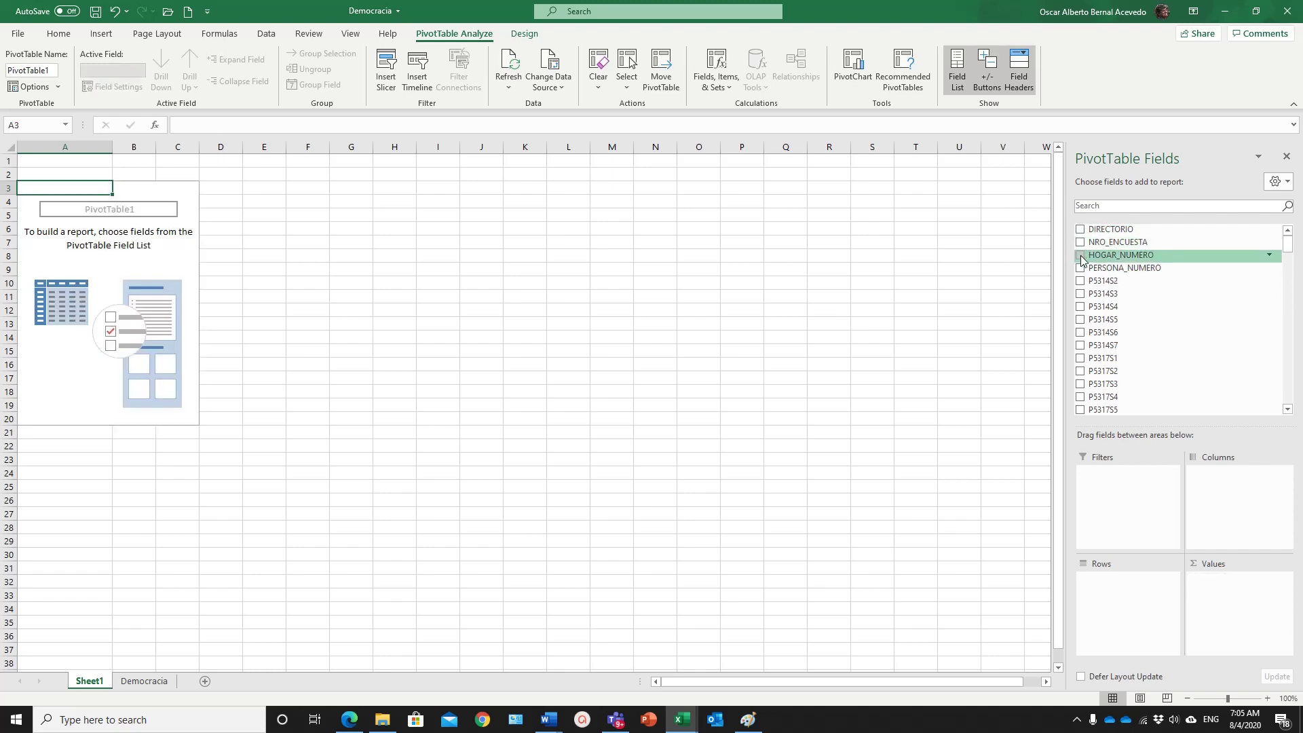
- Add DIRECTORIO and HOGAR_NUMERO as summed PivotTable values, and remove DIRECTORIO so only HOGAR_NUMERO is kept
{"action": "left_click", "coordinate": [1080, 231]}
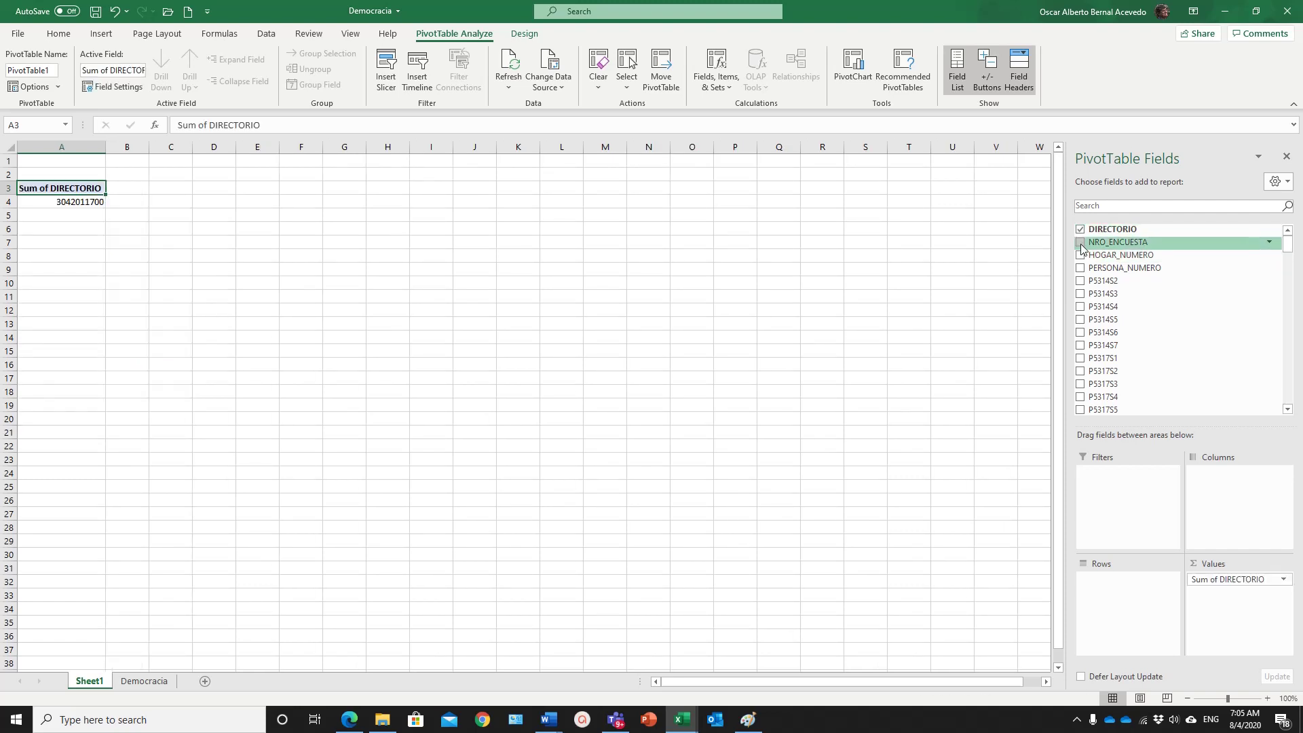
{"action": "left_click", "coordinate": [1081, 255]}
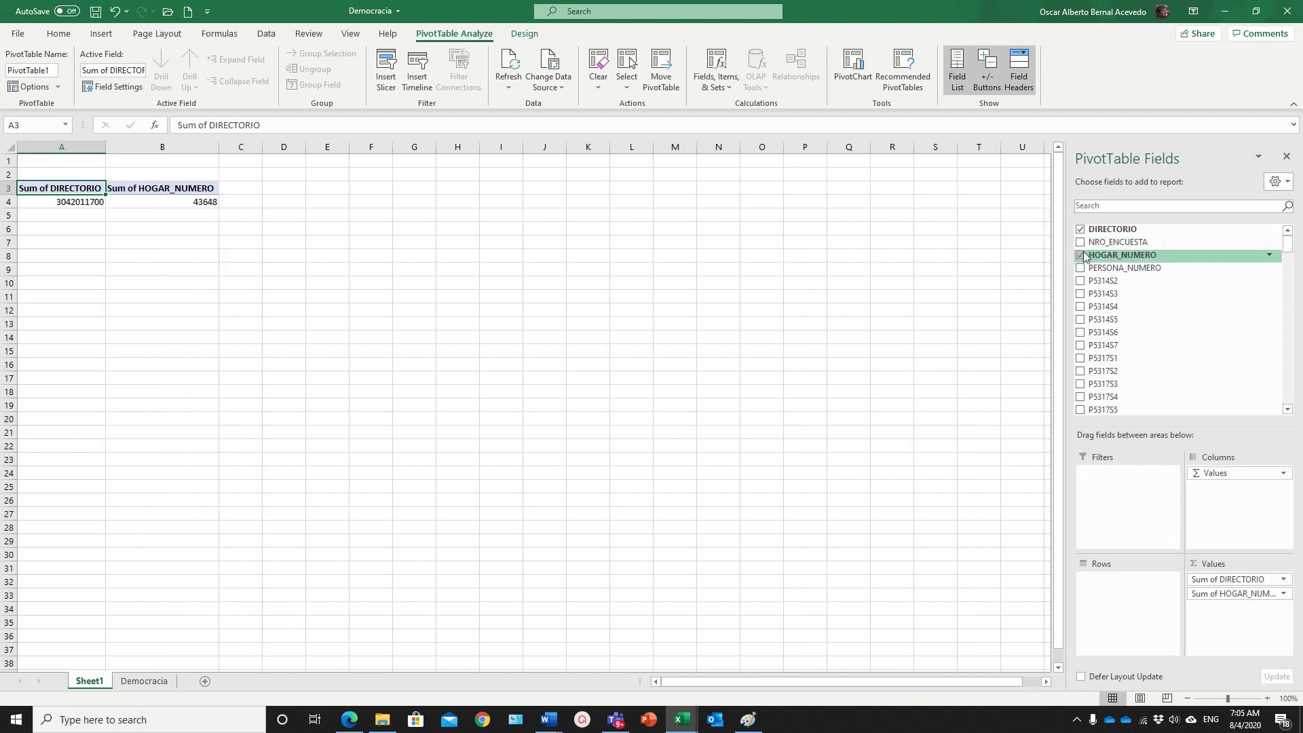
{"action": "left_click", "coordinate": [1081, 229]}
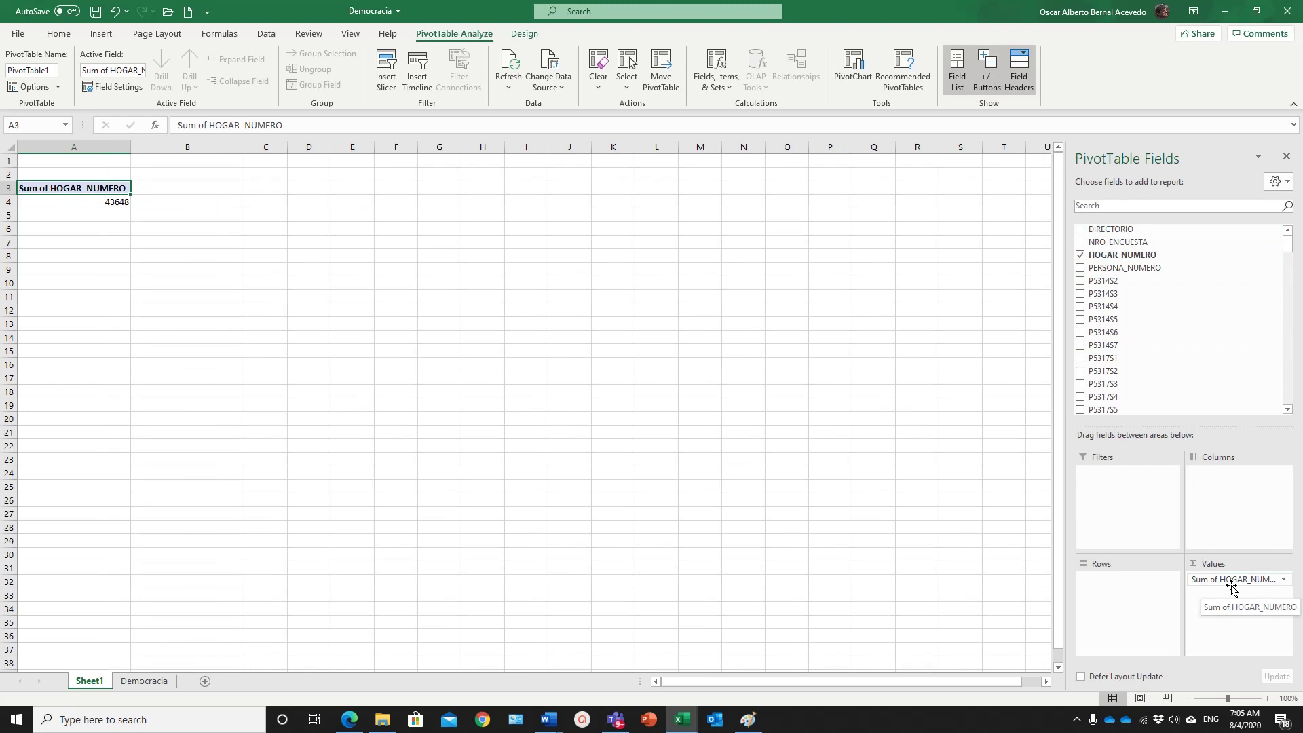
- Add the P5314S6 field to the PivotTable and move it from the values to the row labels
{"action": "left_click", "coordinate": [1080, 332]}
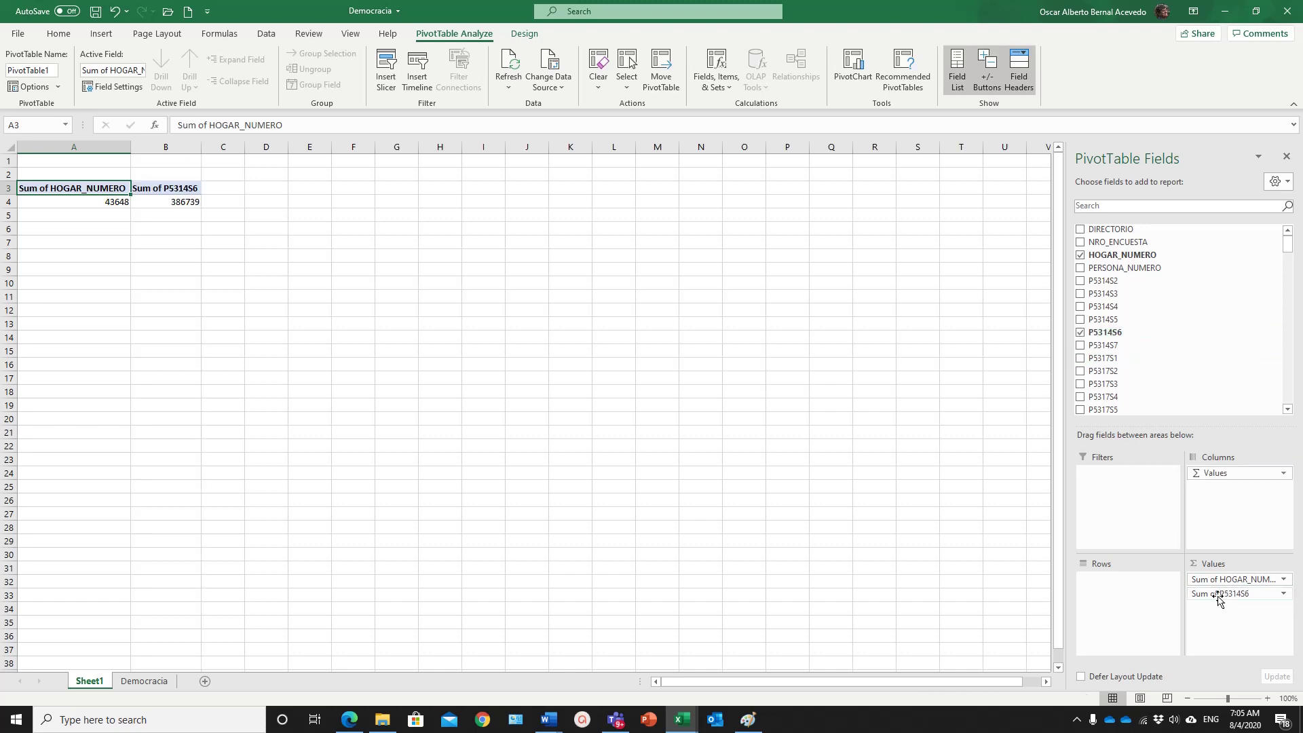
{"action": "left_click_drag", "start_coordinate": [1218, 597], "coordinate": [1132, 591]}
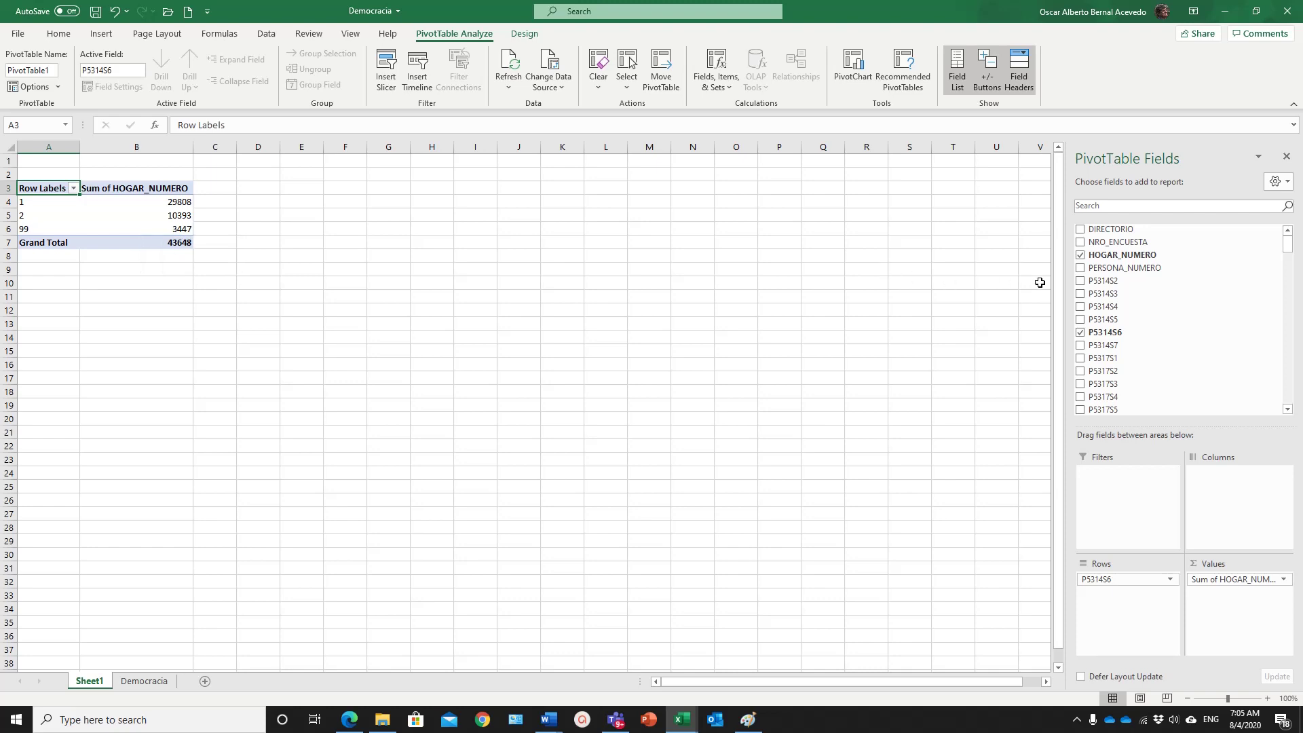
{"action": "left_click", "coordinate": [1081, 257]}
{"action": "left_click", "coordinate": [1077, 720]}
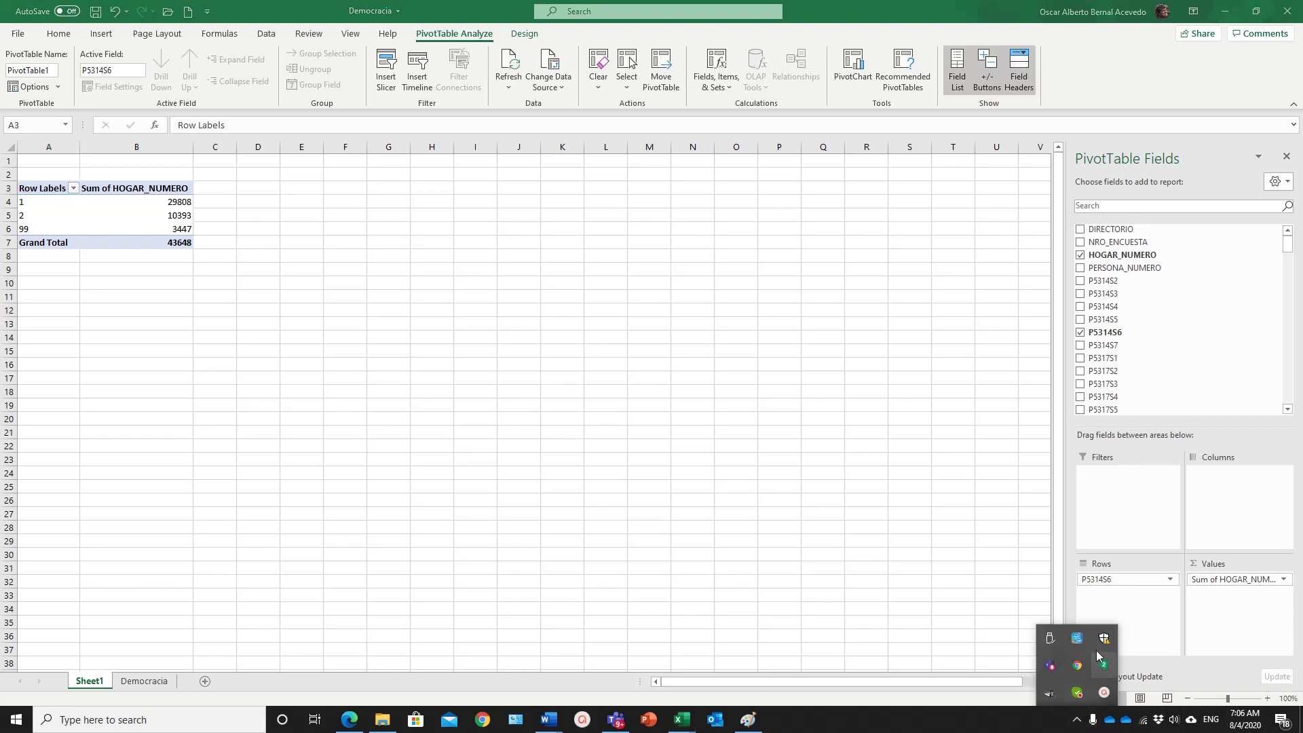
{"action": "left_click", "coordinate": [1104, 693]}
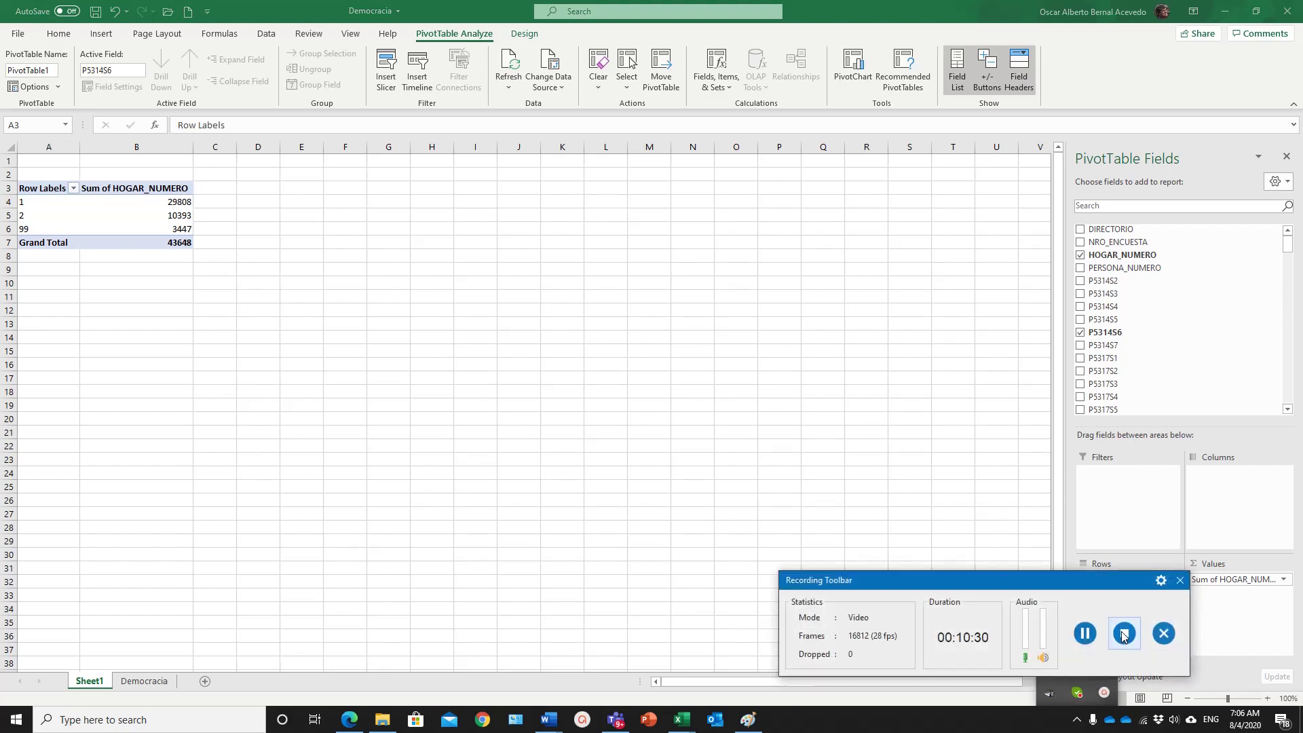